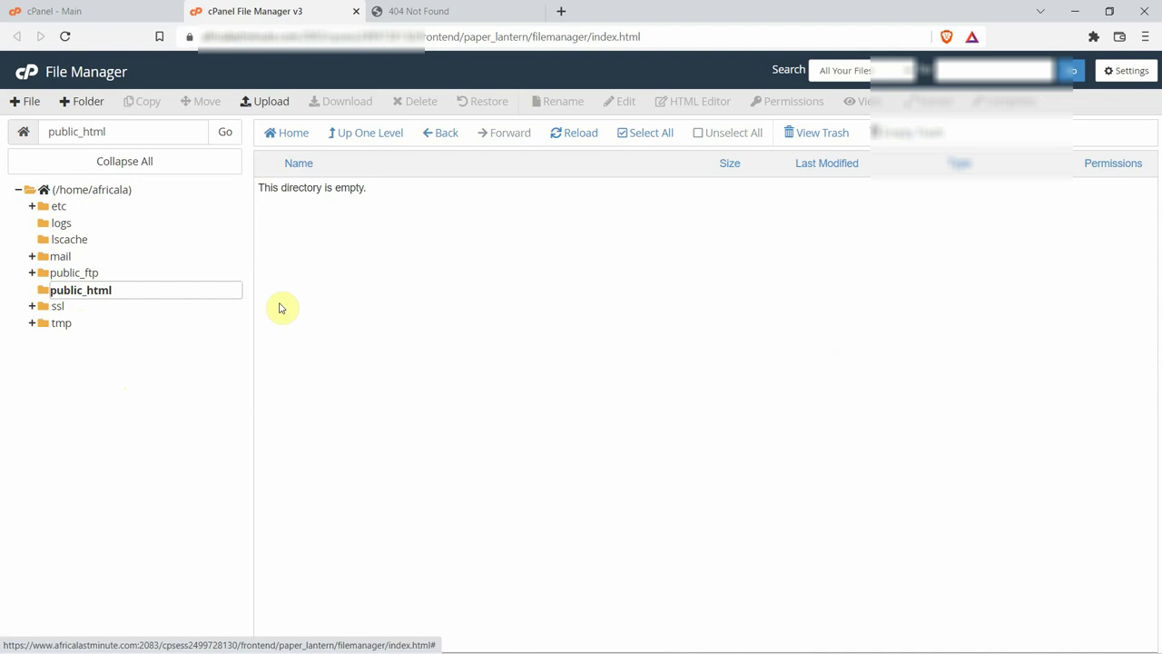
Upload joomla4.zip from Desktop\Joomla4 into public_html and return to the file listing.
left_click(267, 107)
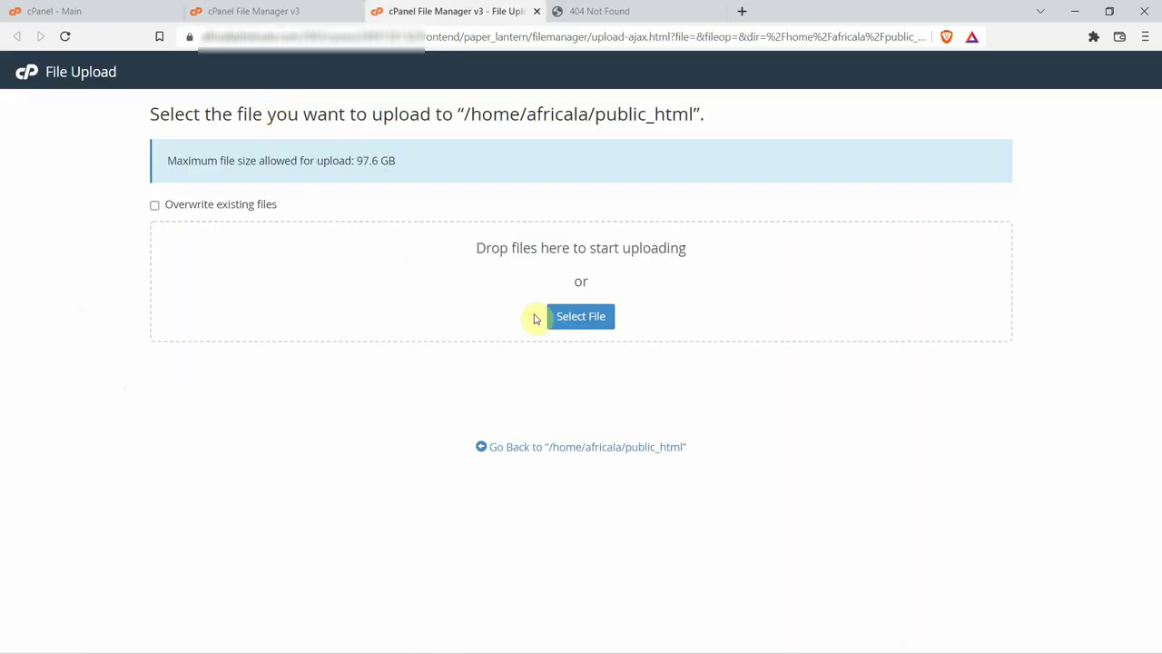
left_click(581, 318)
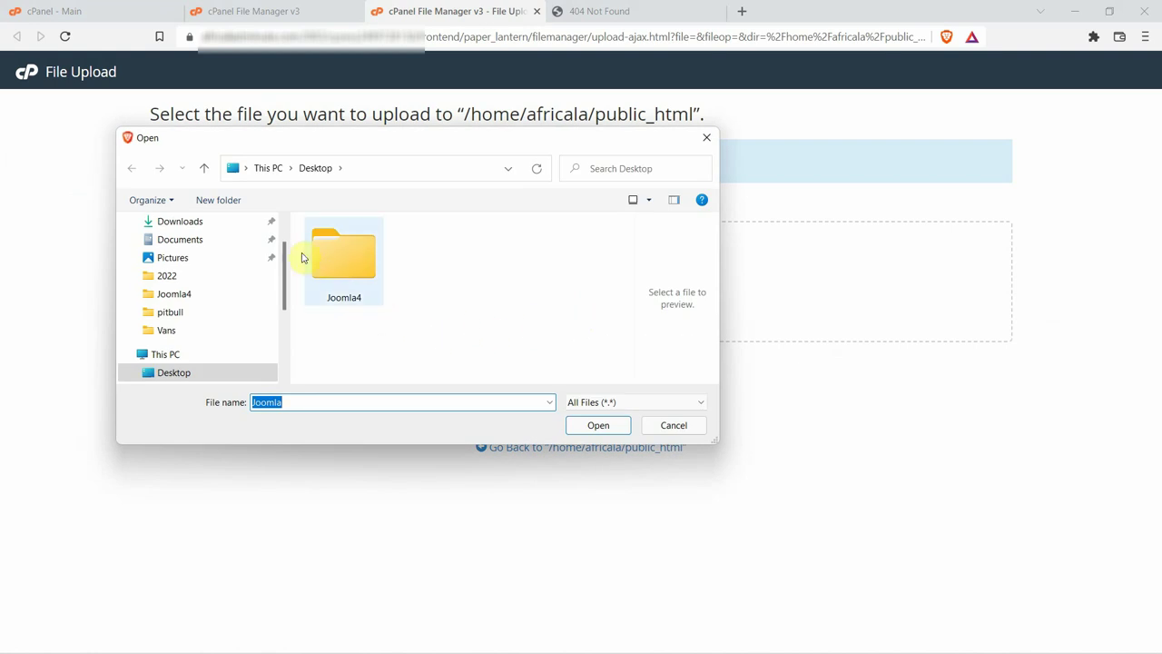
double_click(361, 269)
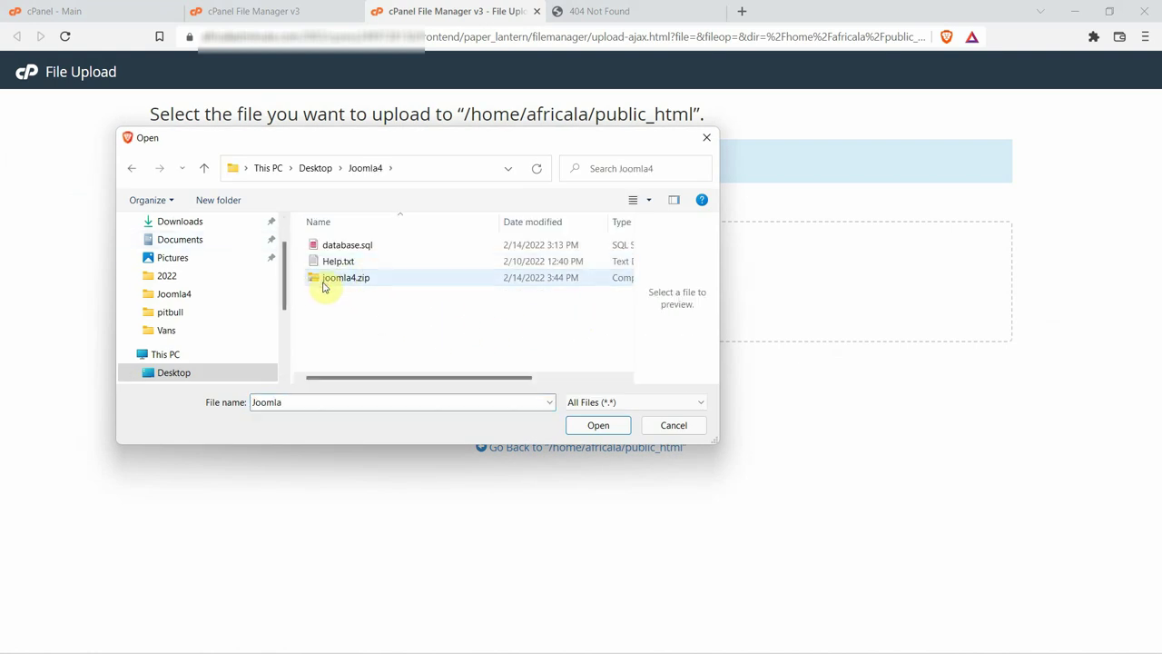
left_click(324, 280)
left_click(590, 427)
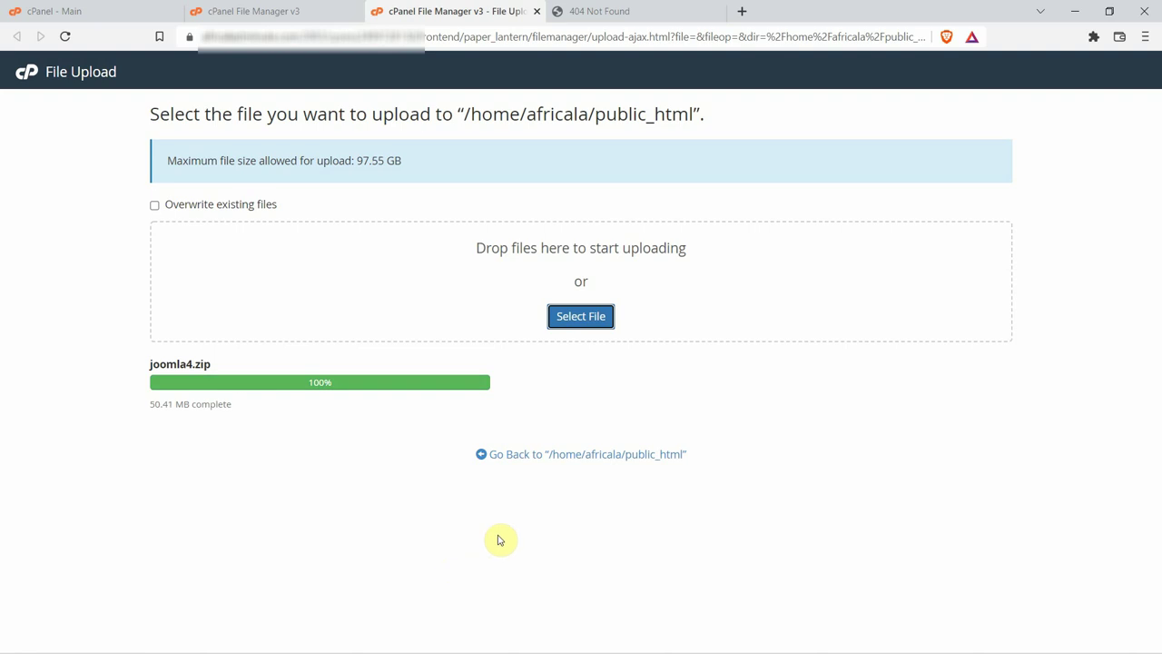
left_click(579, 459)
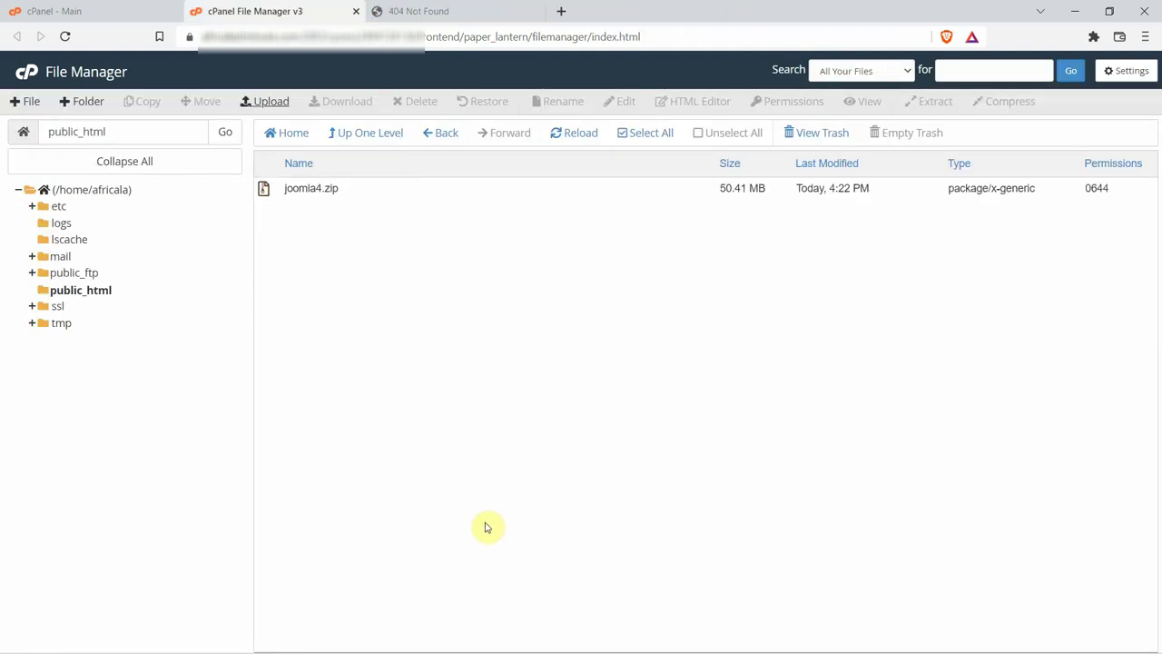
Extract joomla4.zip into /public_html and select the resulting joomla4 folder.
left_click(307, 187)
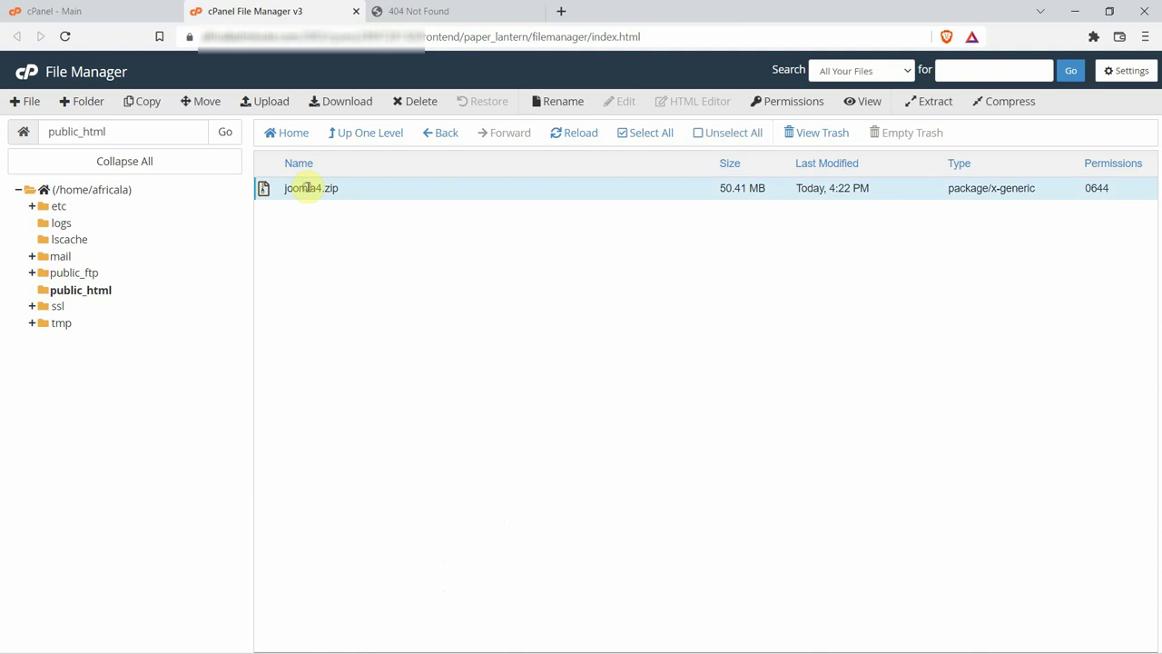
left_click(936, 104)
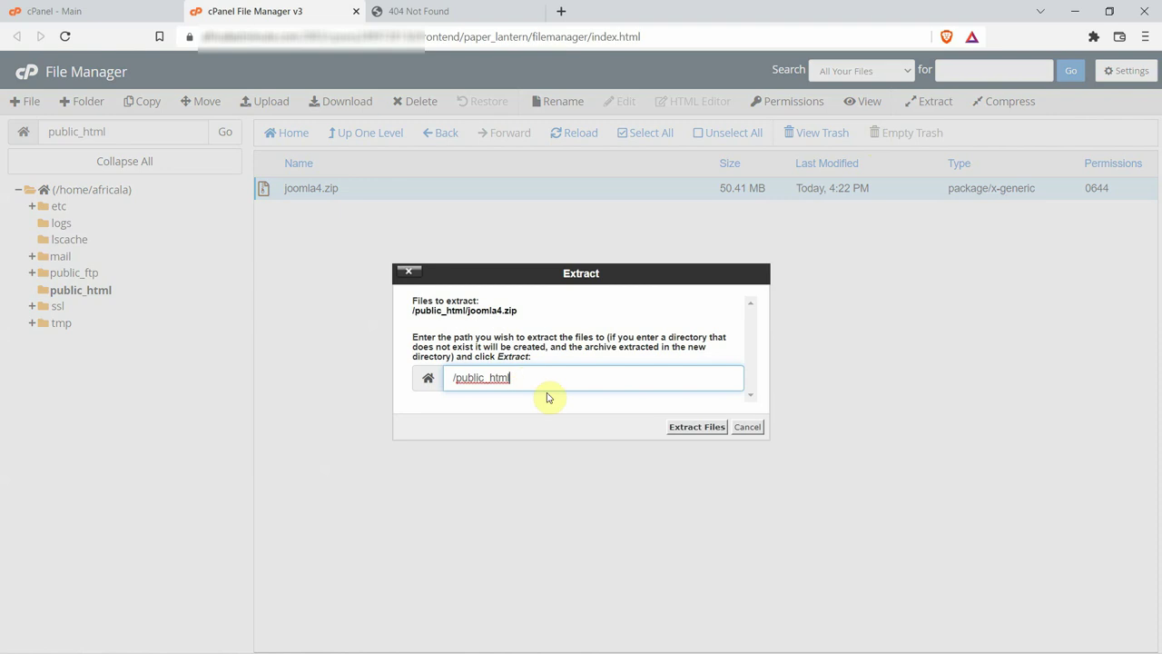
left_click(689, 431)
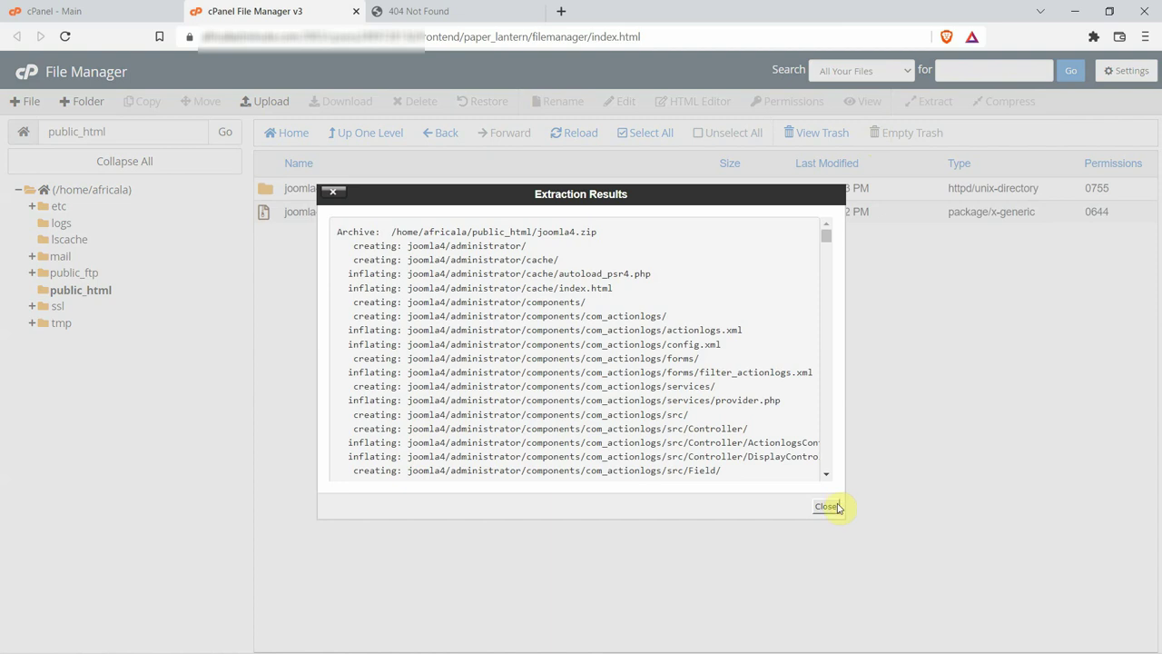
left_click(826, 507)
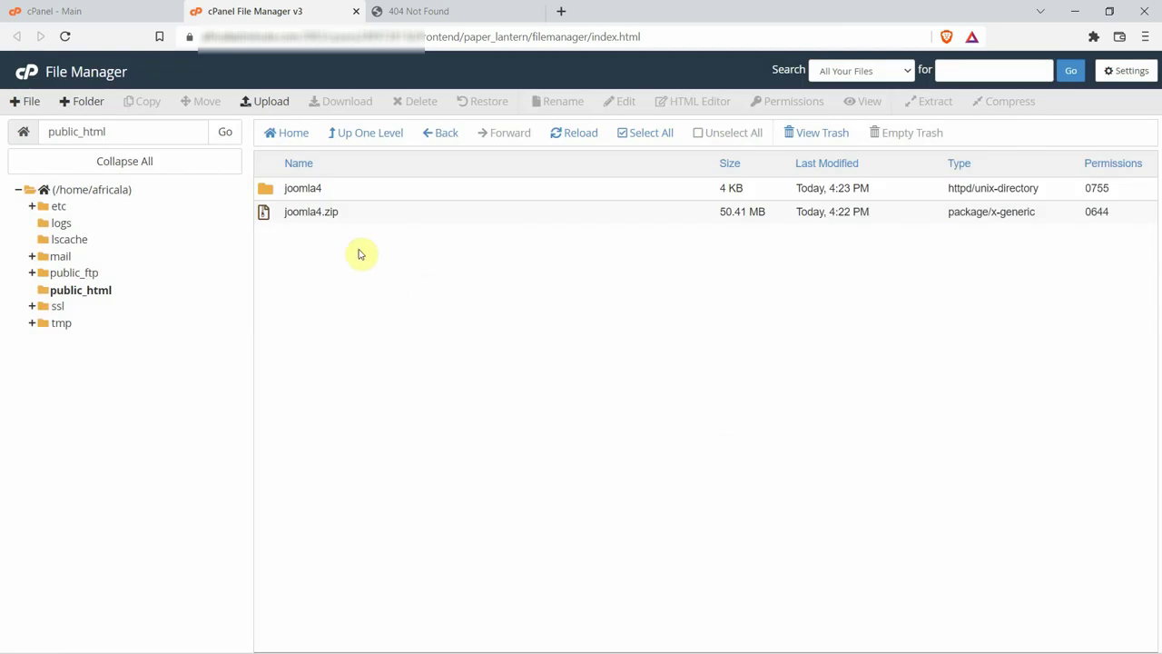
left_click(270, 193)
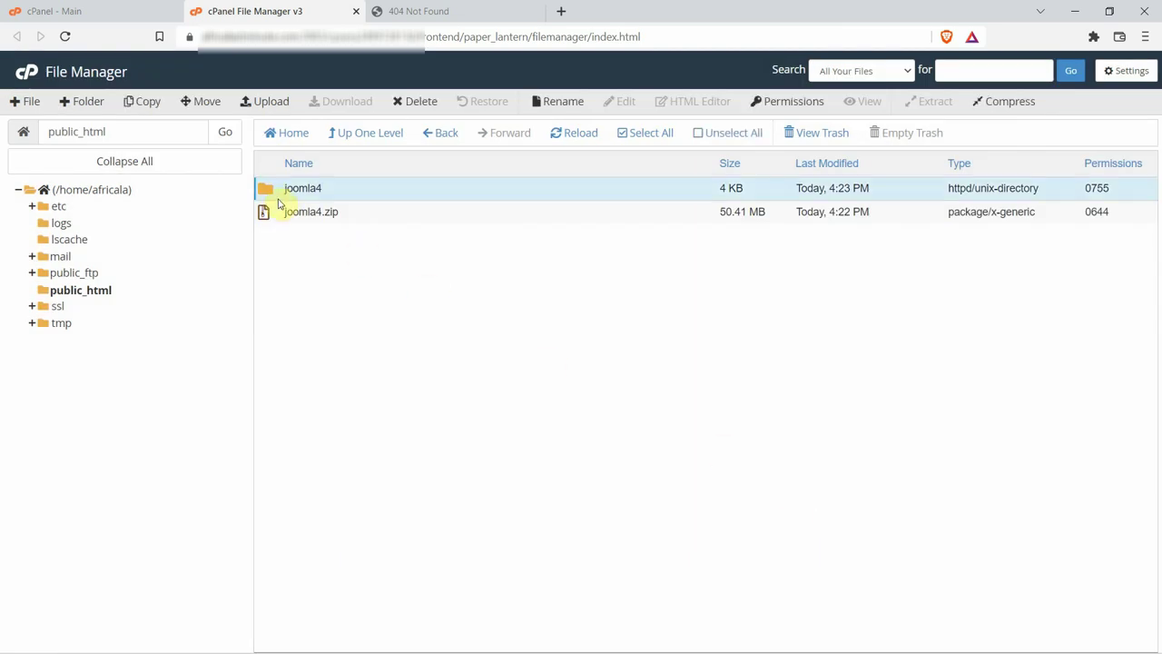
Open the joomla4 folder and select every item, from administrator to the last file.
double_click(269, 193)
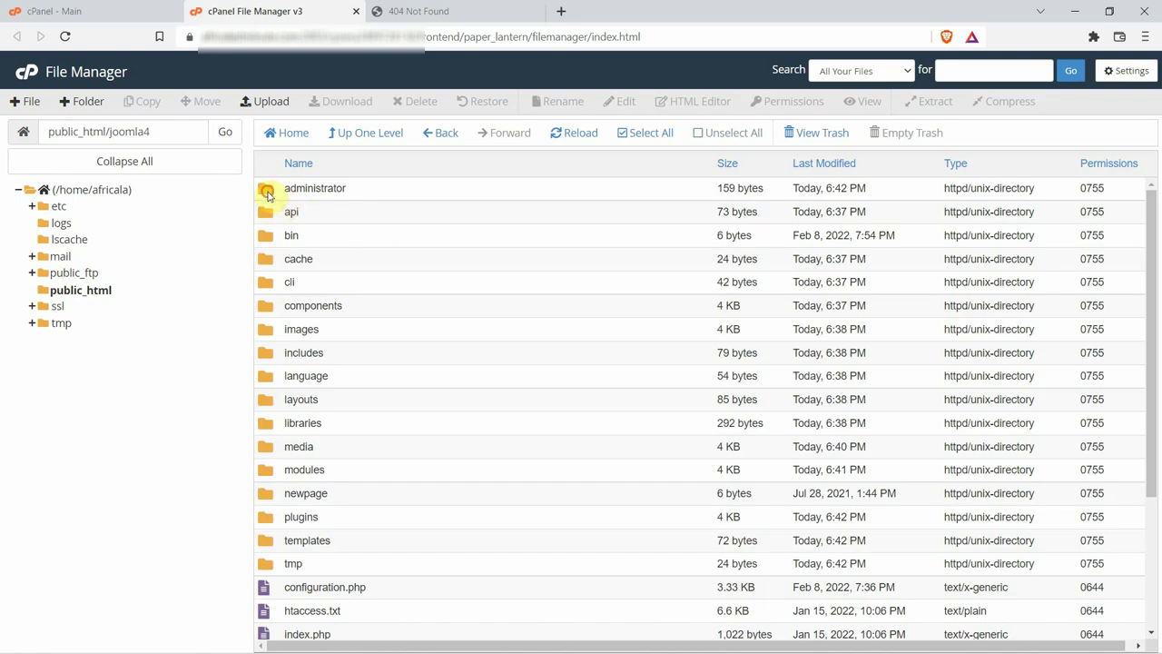
left_click(268, 192)
scroll(293, 340, "down", 3)
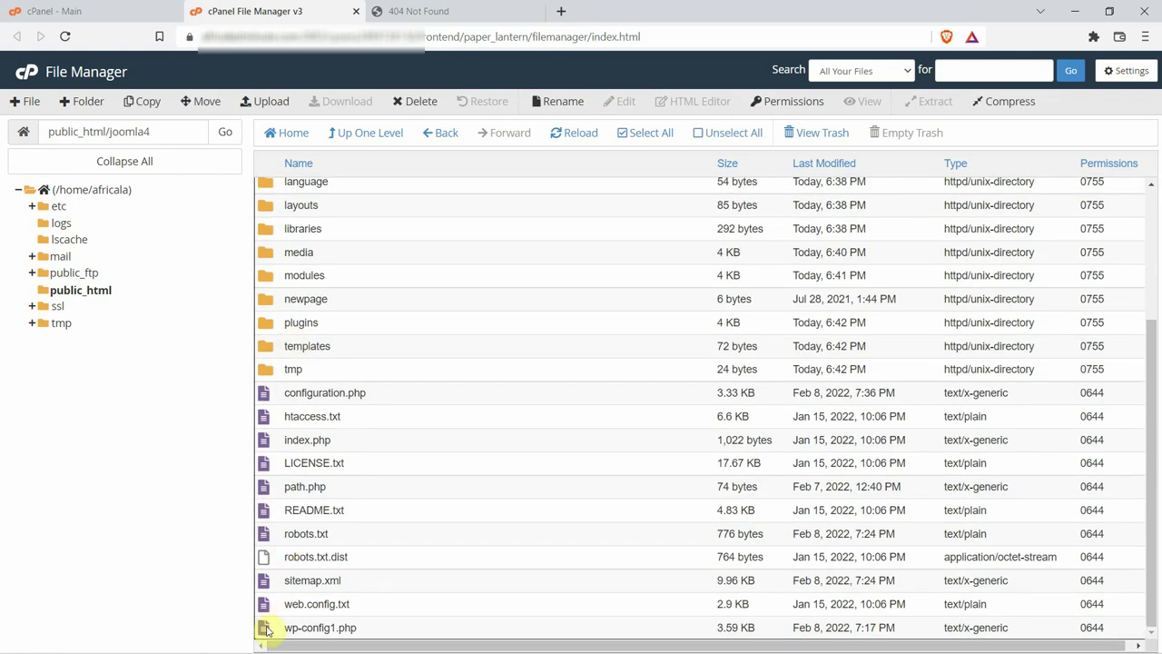
left_click(267, 620, "shift")
left_click(232, 437)
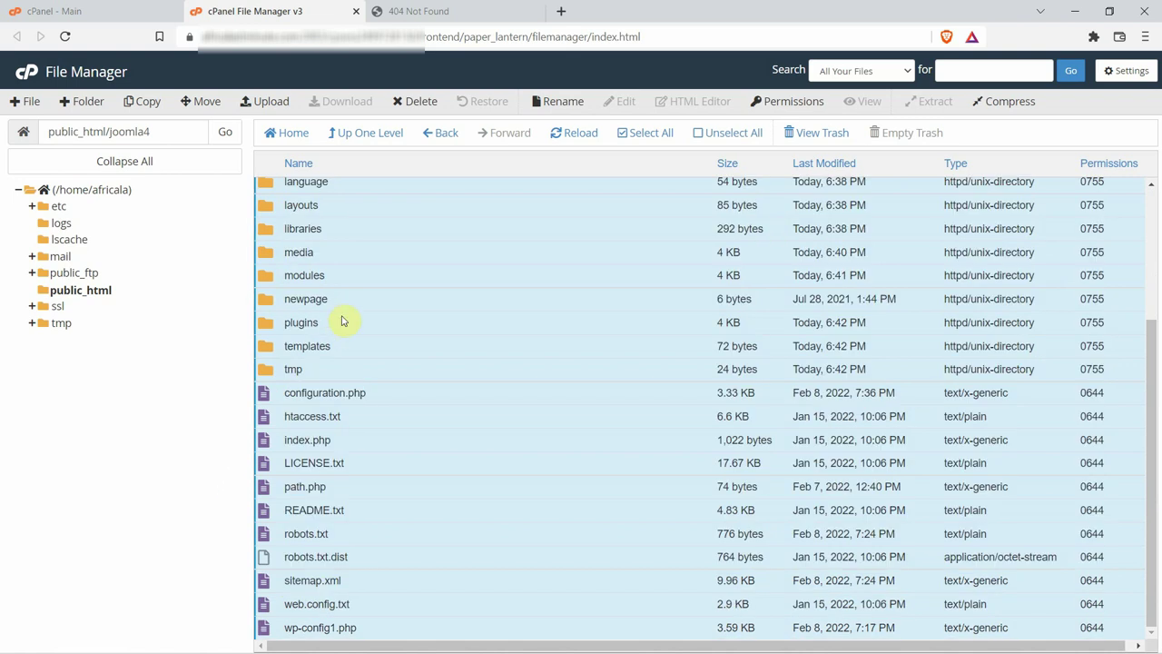
scroll(342, 345, "up", 3)
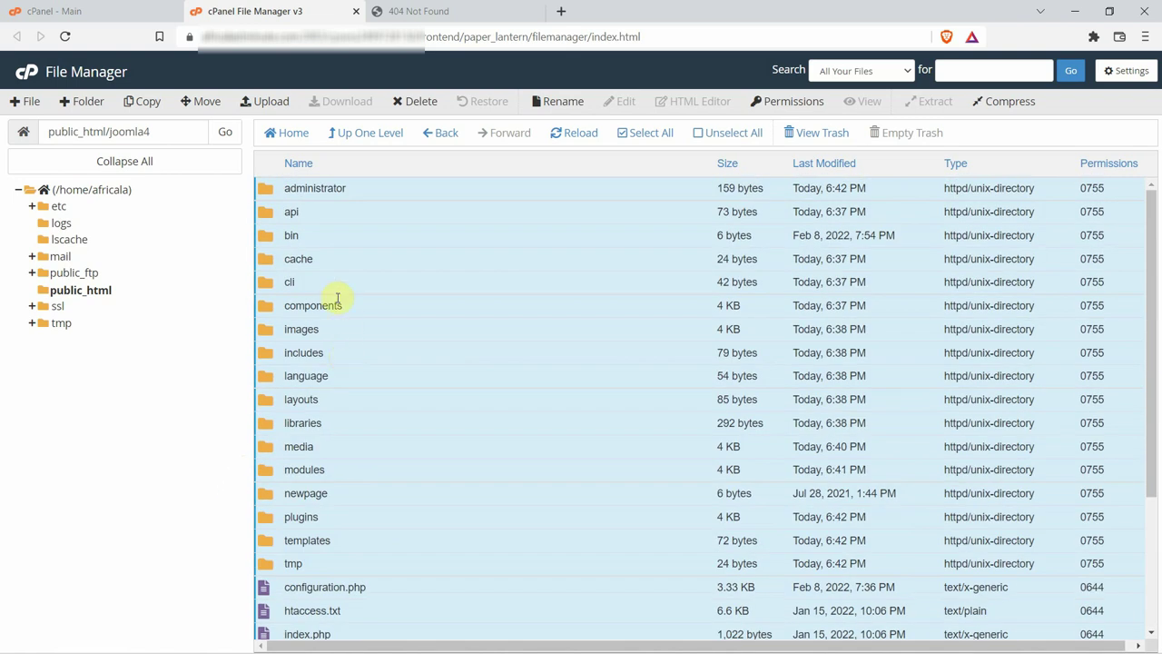
Move the selected files to /public_html and open public_html to check them.
left_click(201, 103)
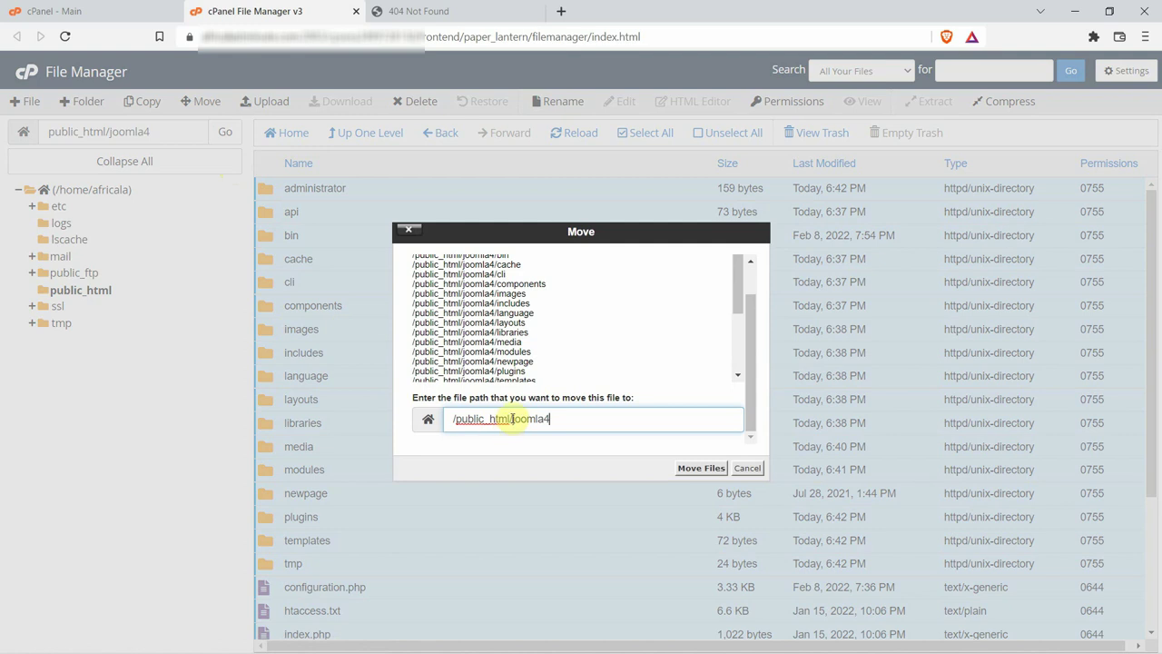
left_click_drag(510, 419, 619, 429)
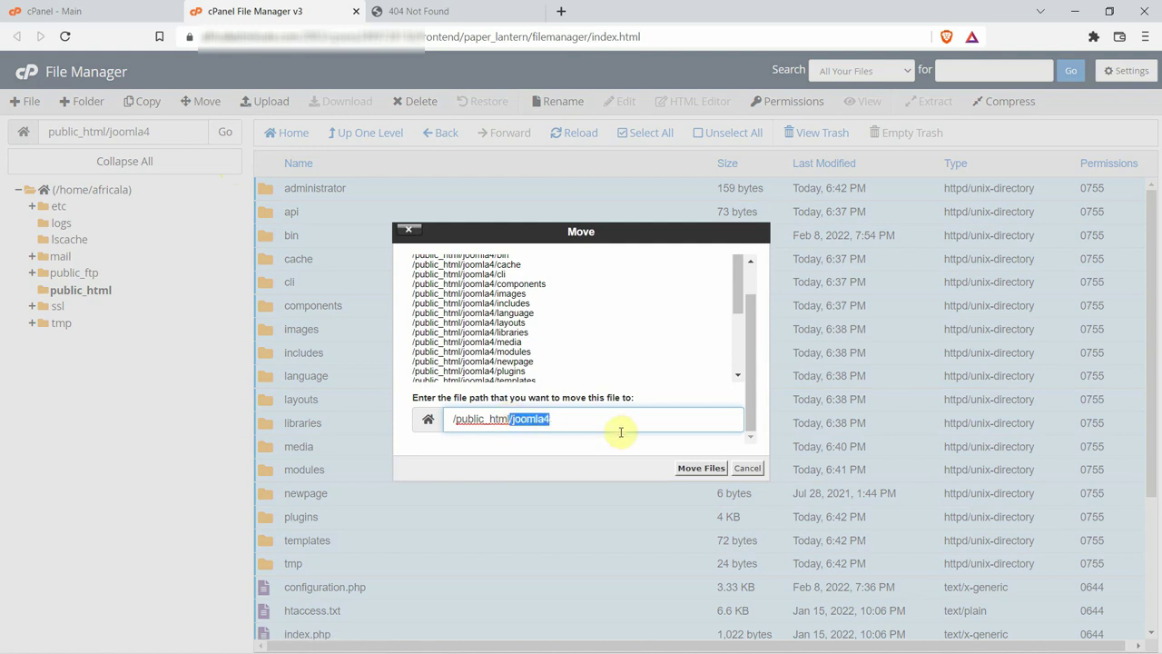
key("BackSpace")
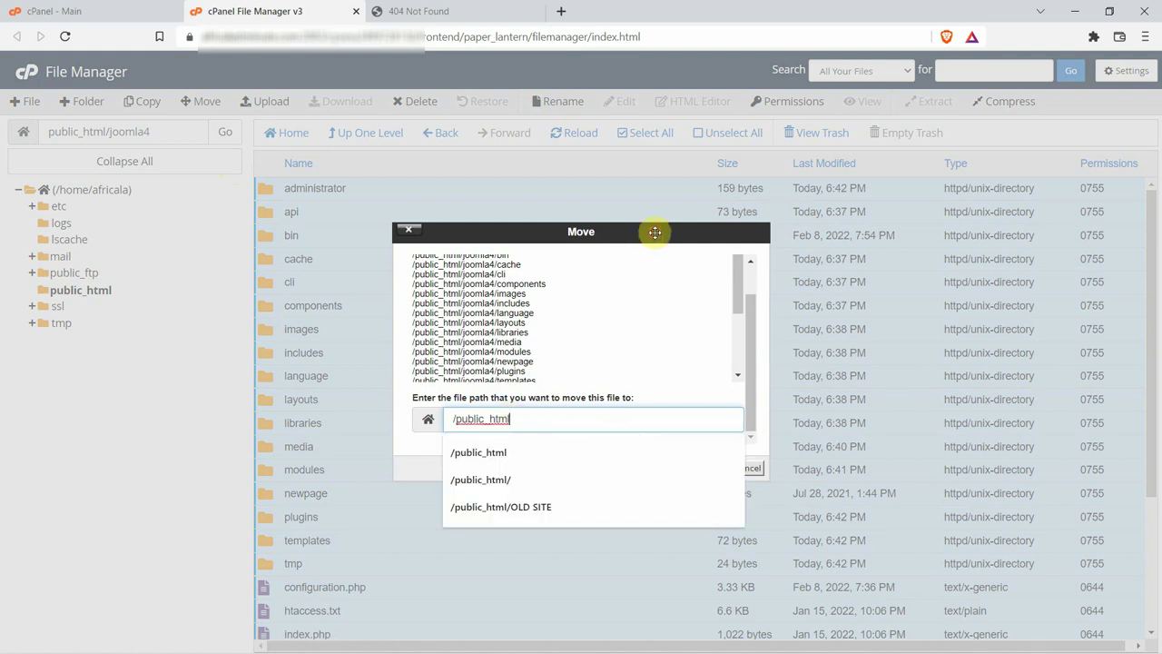
left_click(769, 449)
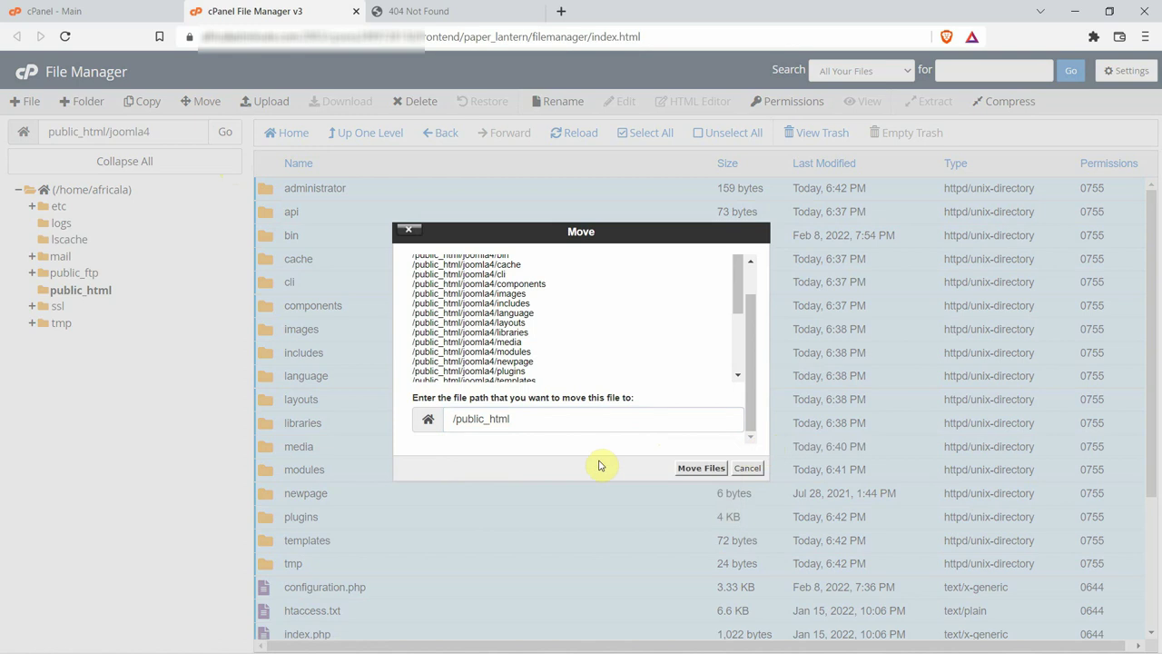
left_click(714, 470)
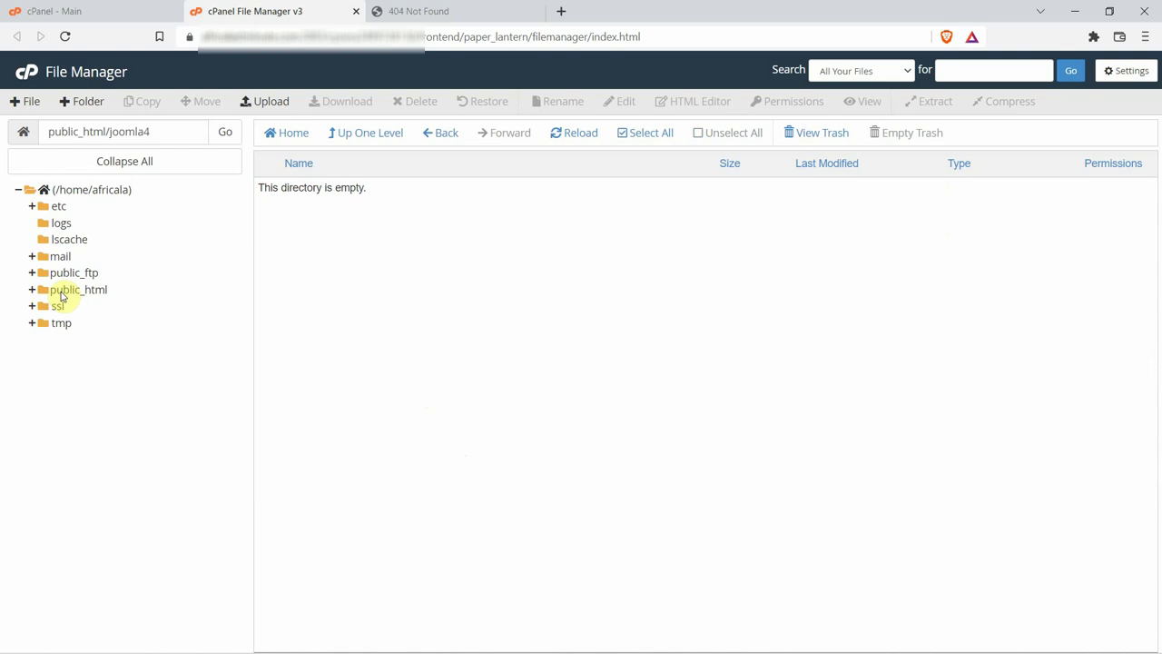
left_click(77, 290)
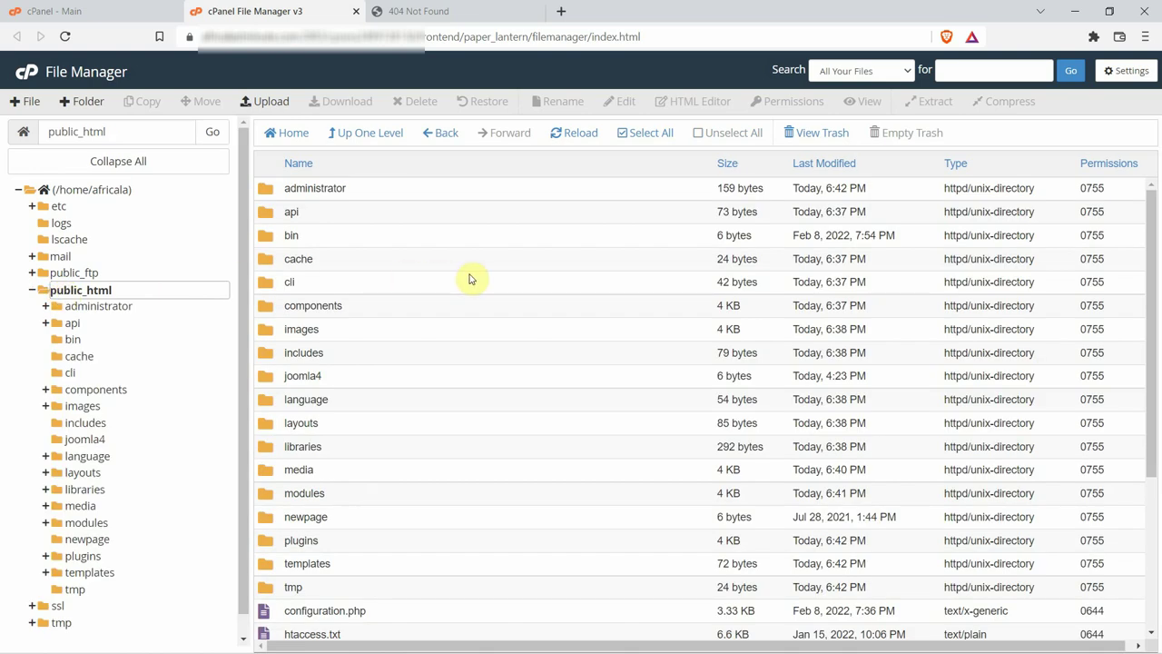
Delete the joomla4 folder and joomla4.zip, choosing to skip the trash.
scroll(471, 279, "down", 1)
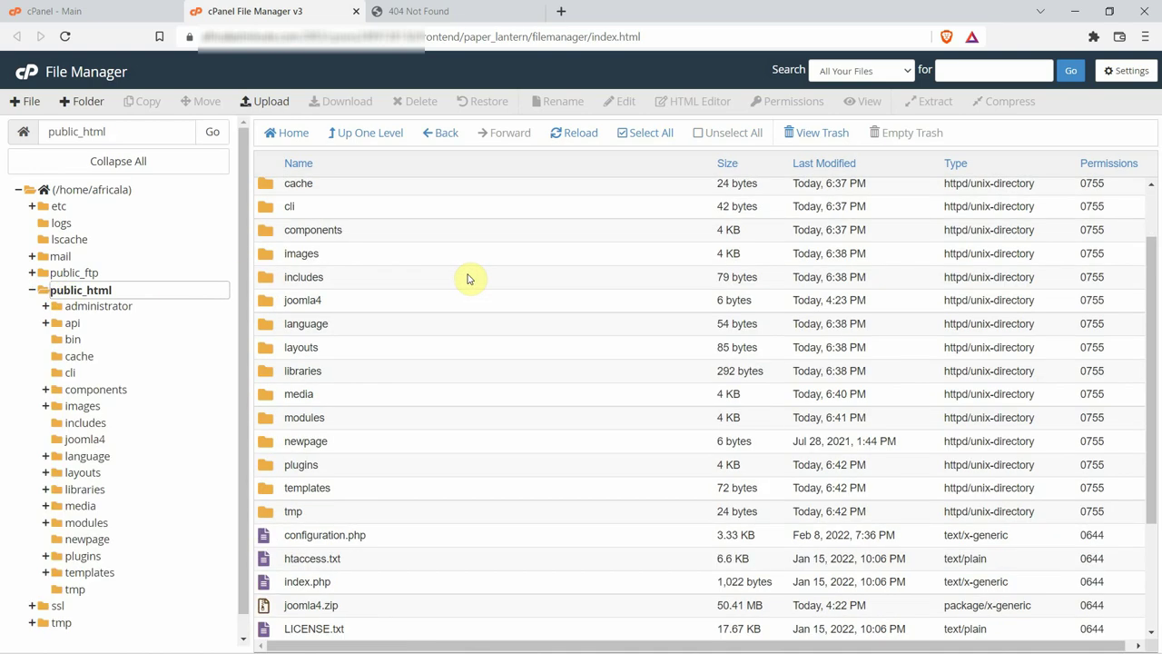
left_click(267, 300)
scroll(462, 314, "down", 2)
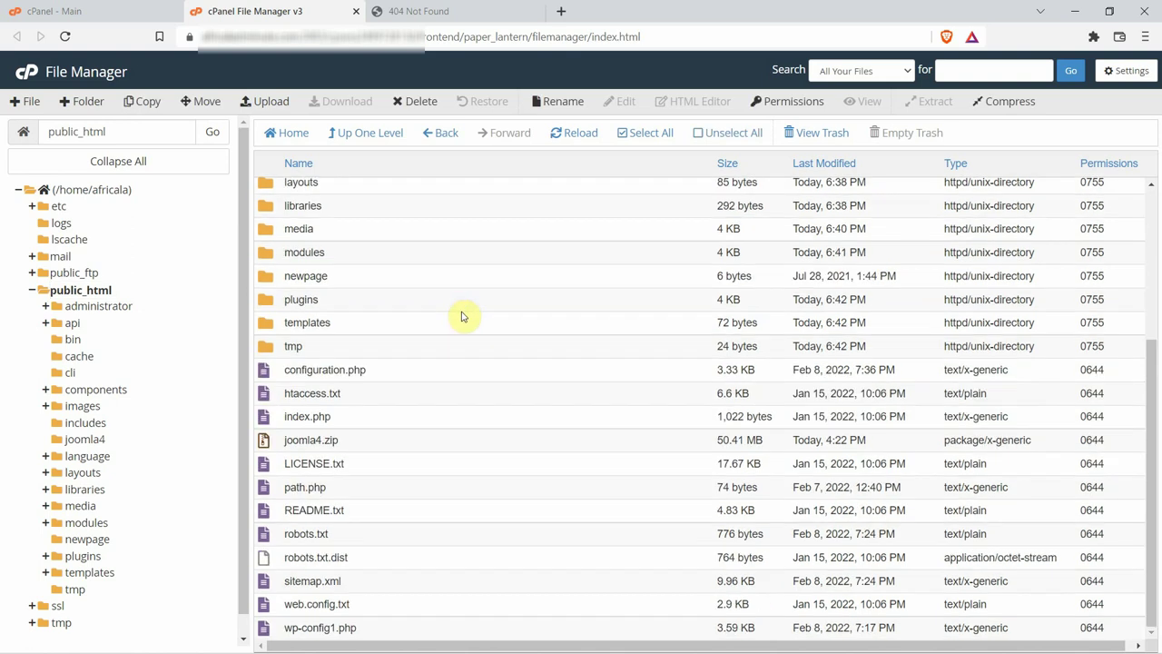
left_click(266, 443, "ctrl")
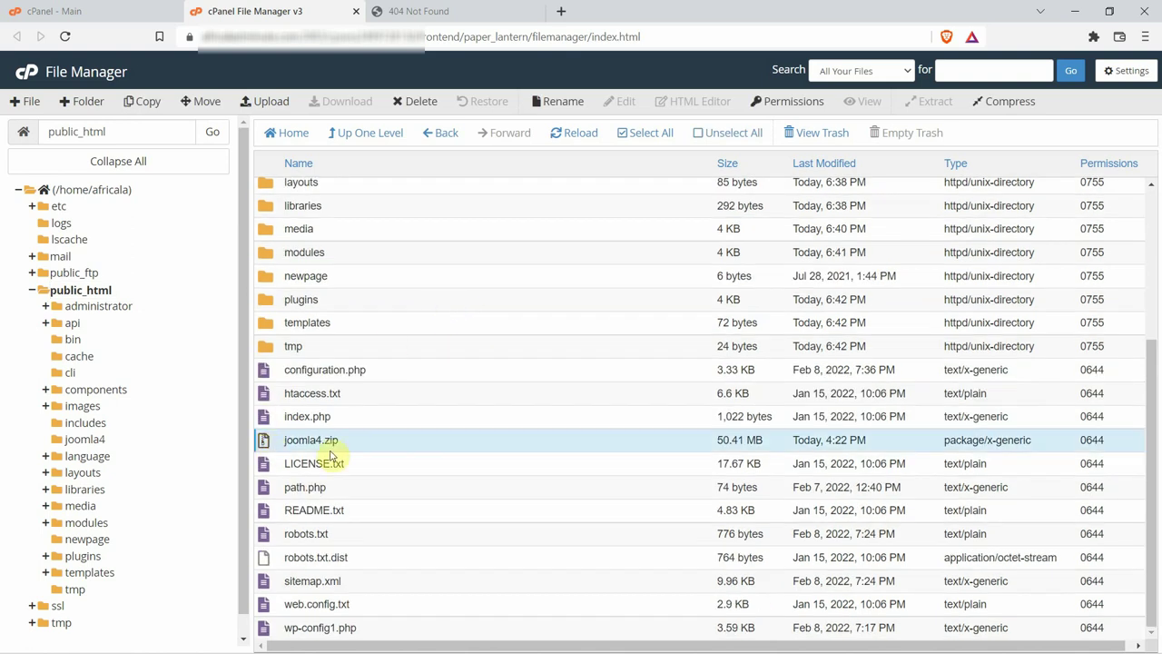
scroll(381, 413, "up", 1)
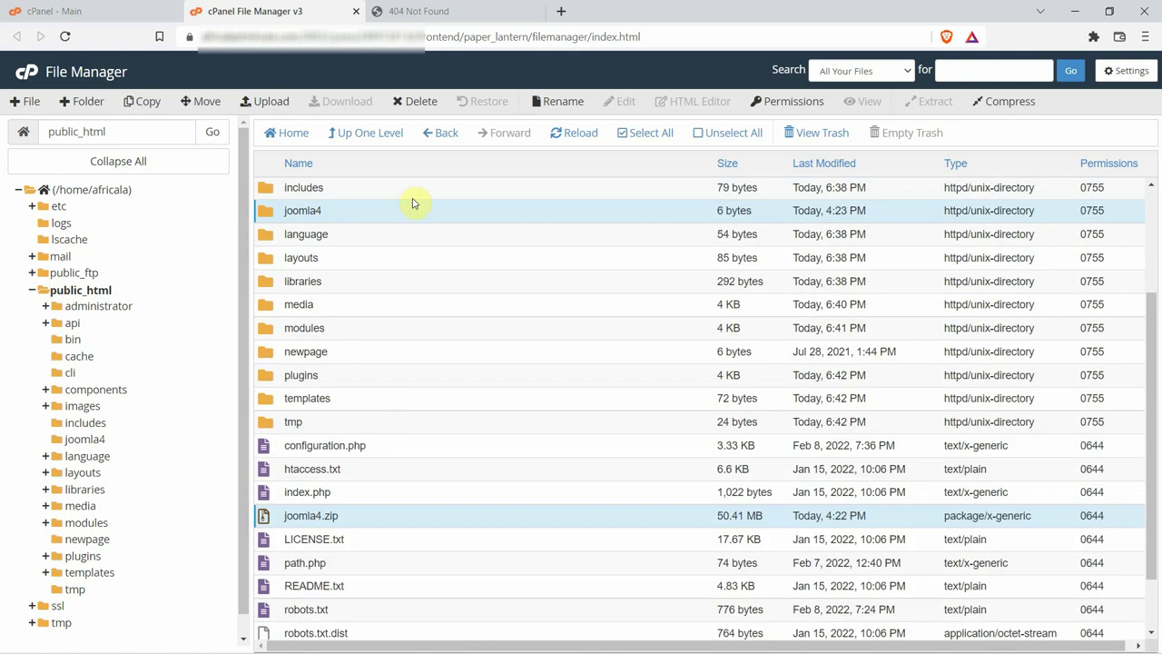
left_click(419, 102)
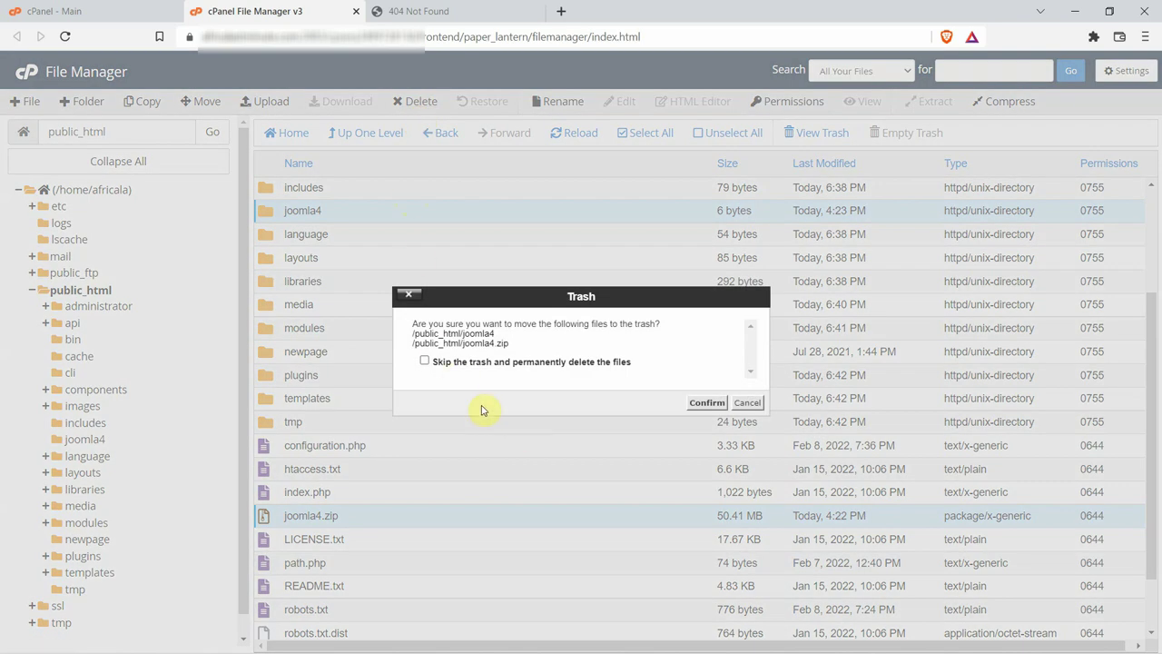
left_click(423, 362)
left_click(706, 405)
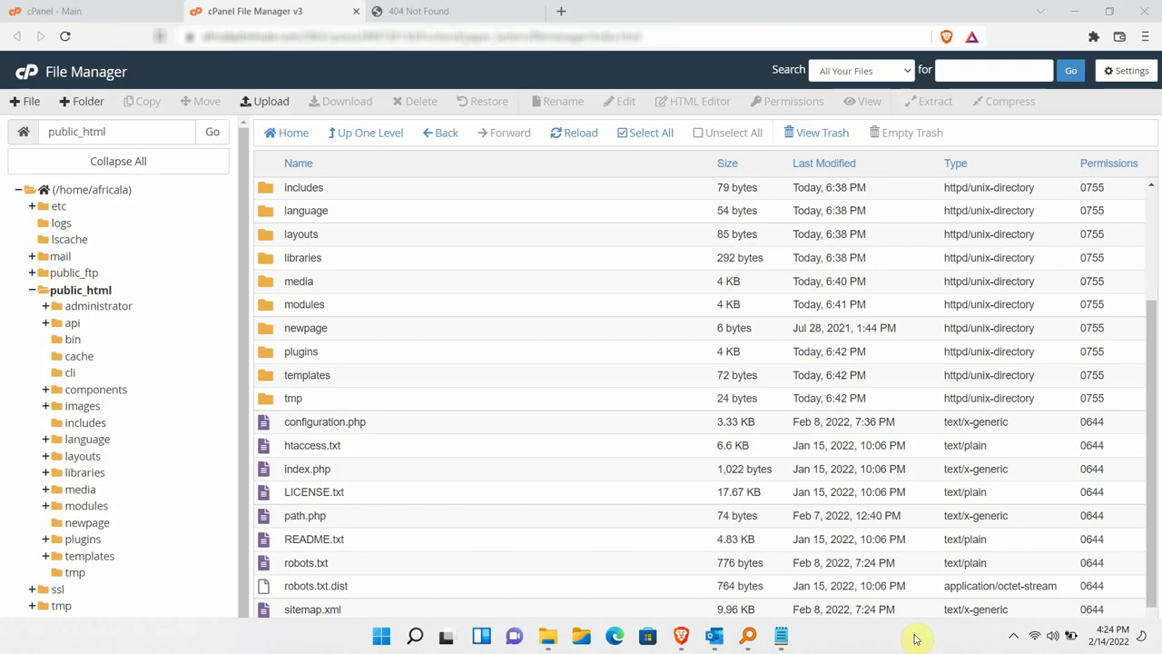
Read step 2 of Help.txt in Notepad, create and import a database, then return to the browser.
left_click(1074, 18)
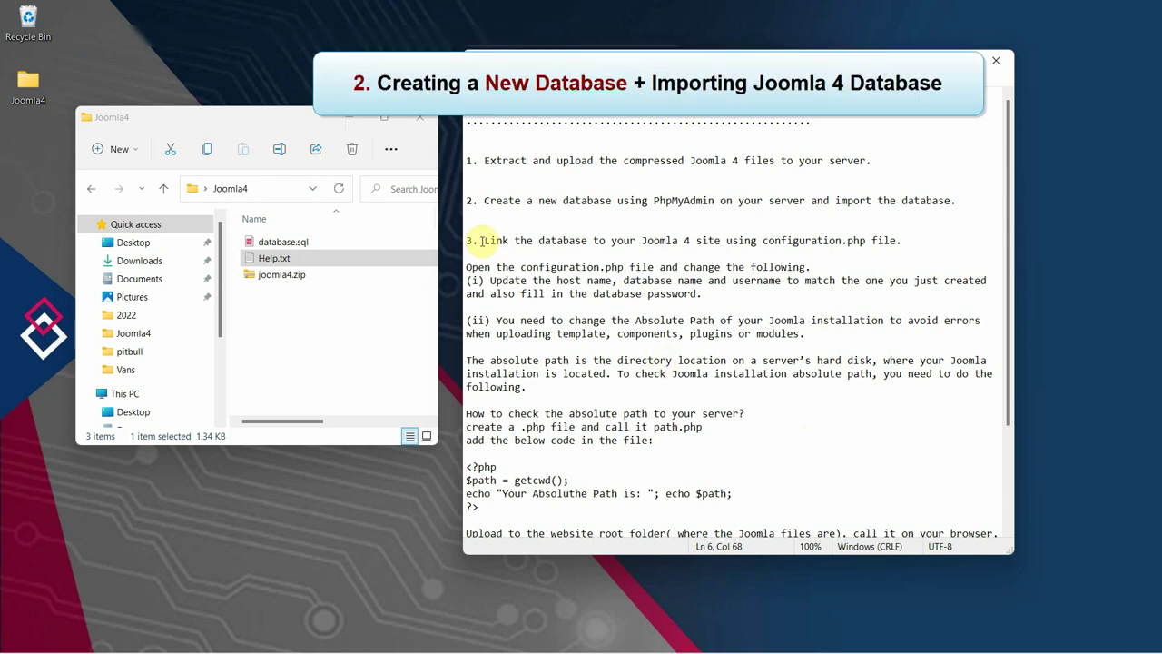
left_click_drag(484, 201, 936, 205)
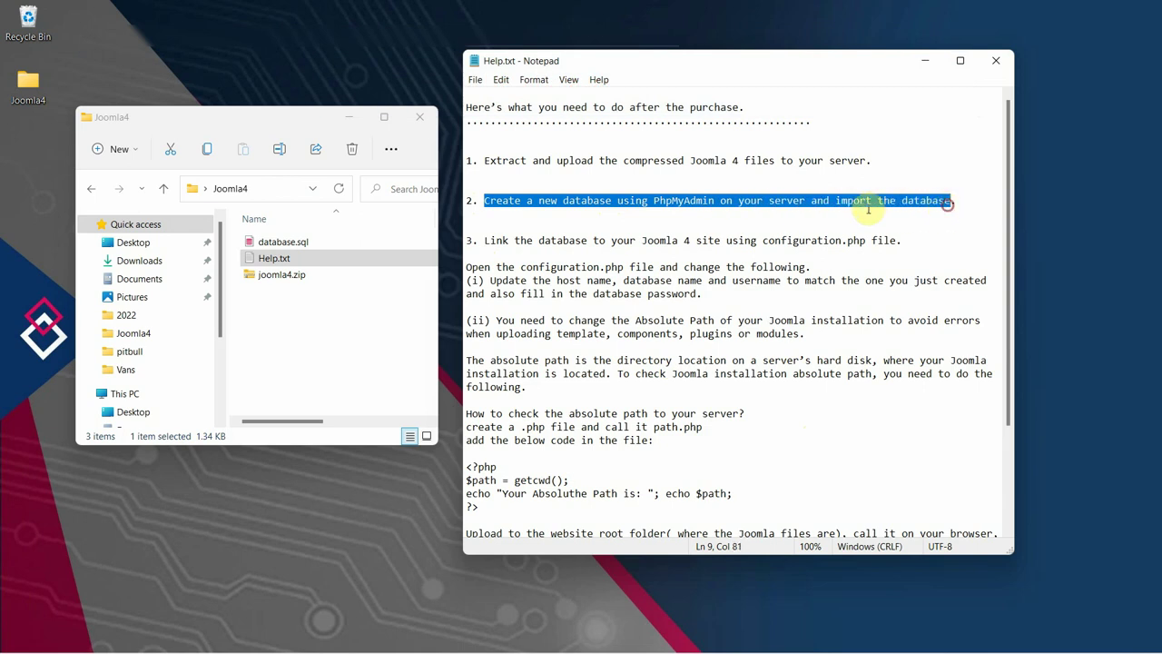
left_click(586, 201)
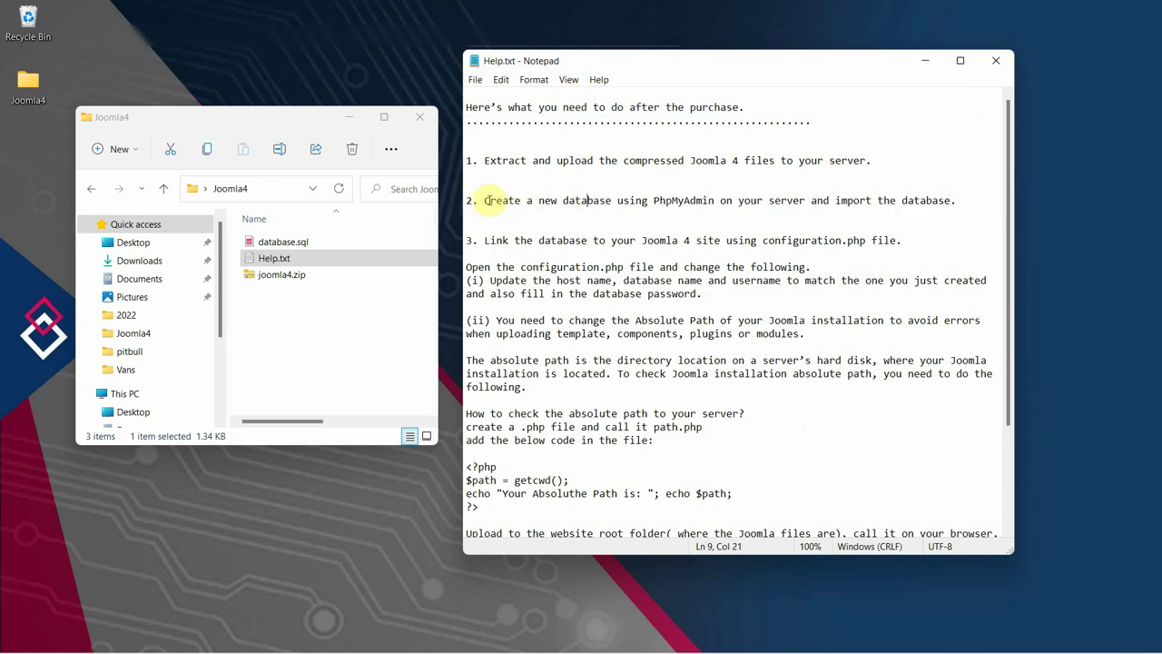
left_click_drag(485, 201, 641, 201)
left_click(647, 201)
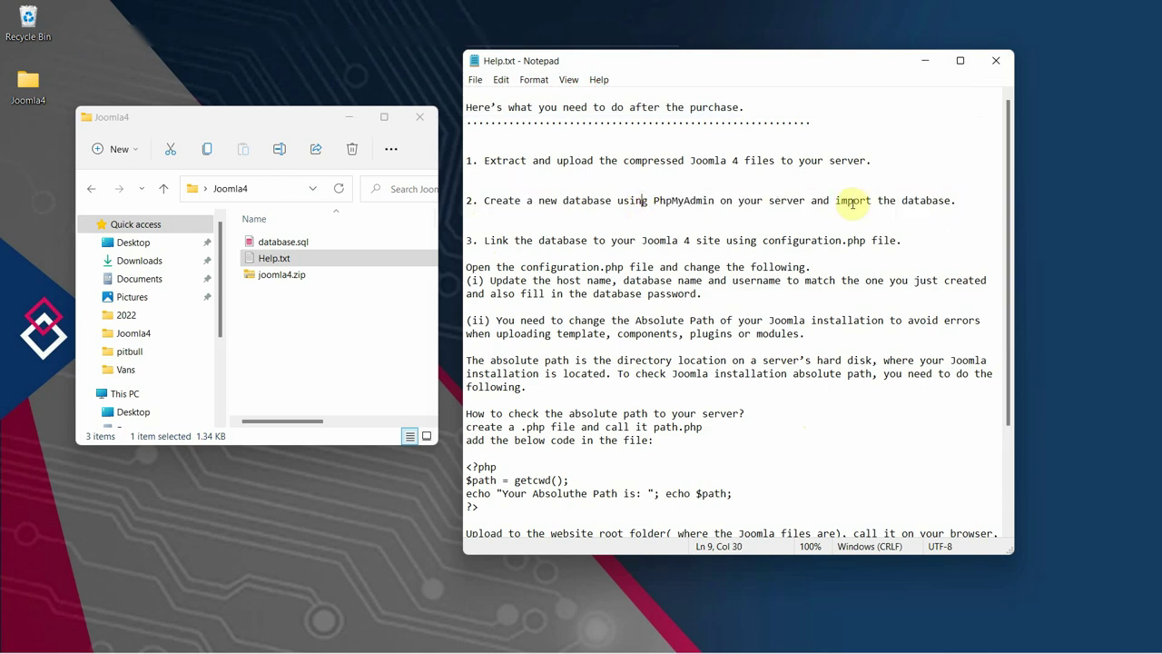
left_click_drag(836, 199, 959, 203)
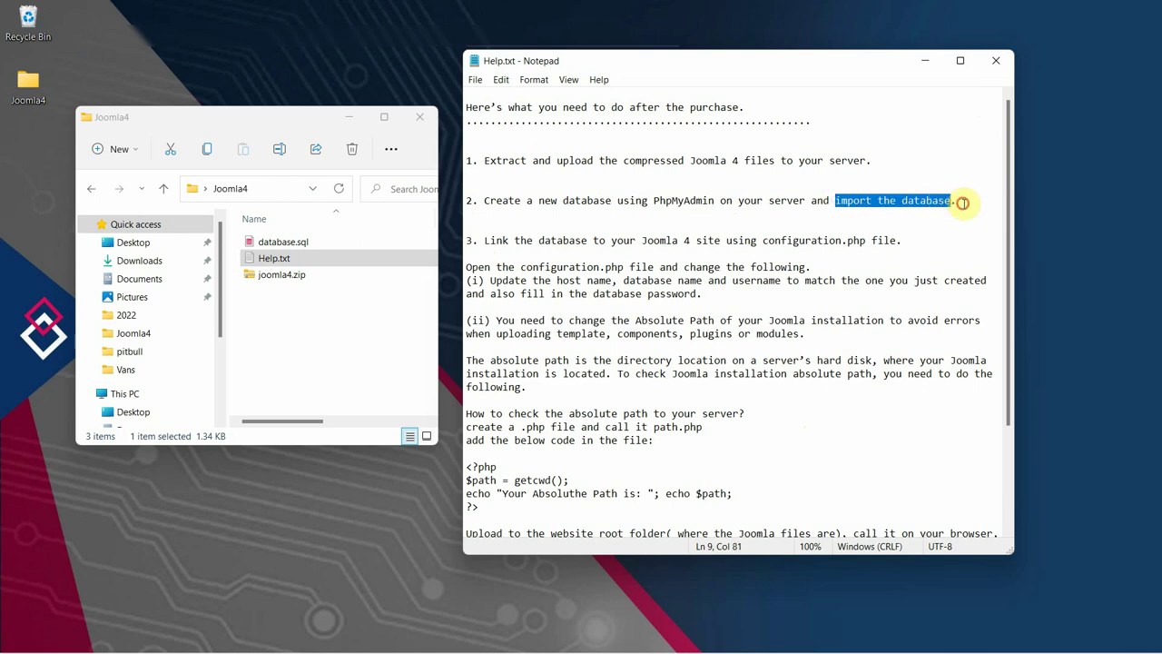
left_click(955, 207)
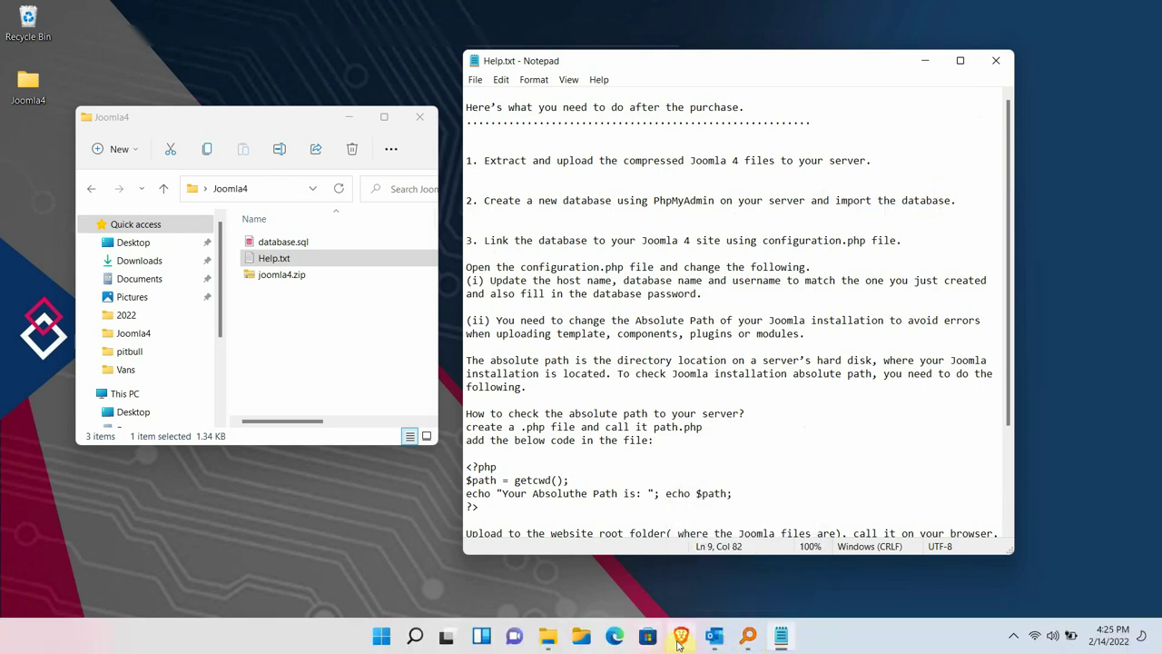
left_click(680, 636)
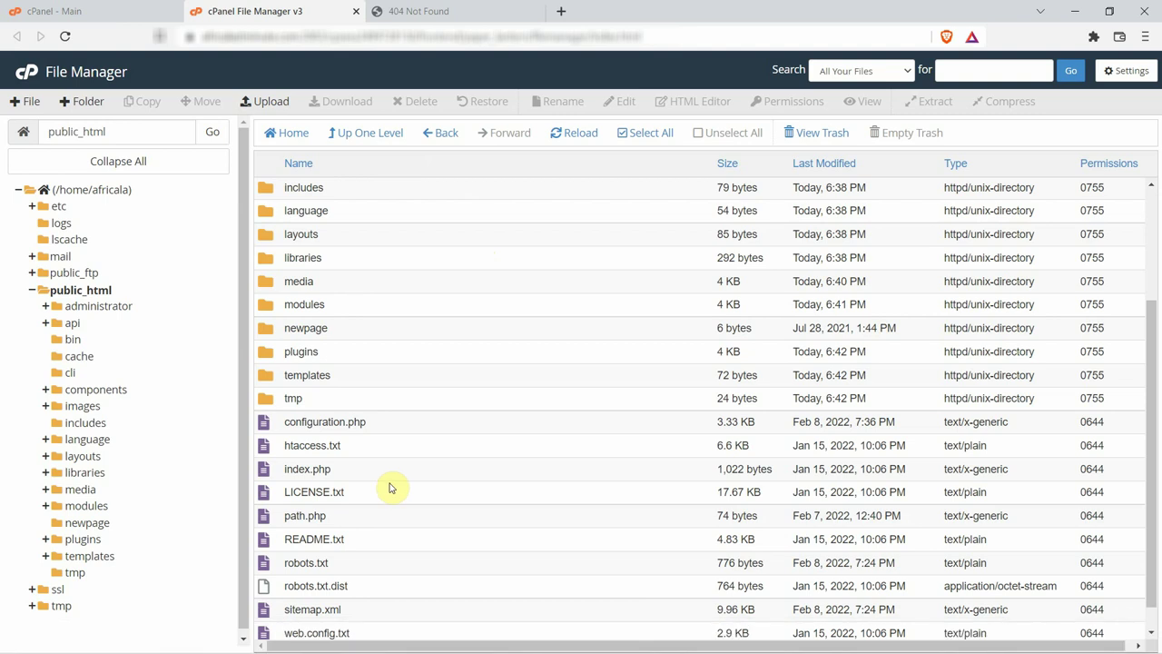
Create the MySQL database afric2022 (africala_afric2022) on the MySQL Databases page.
left_click(118, 11)
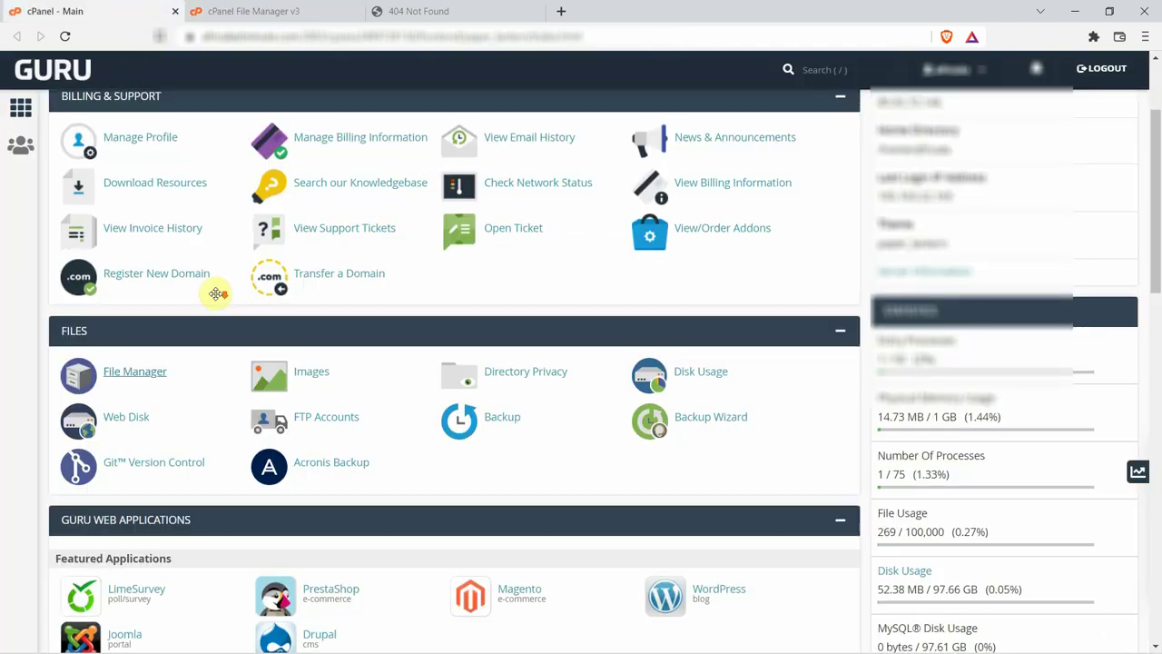
scroll(211, 285, "down", 3)
scroll(208, 287, "down", 2)
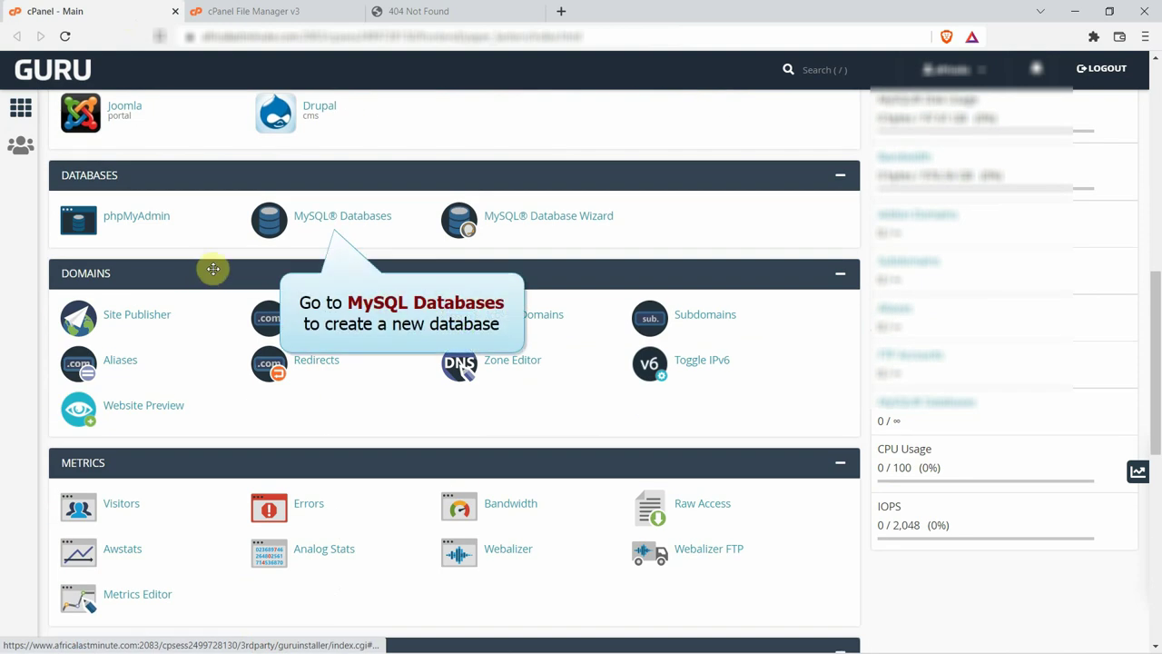
left_click(327, 220)
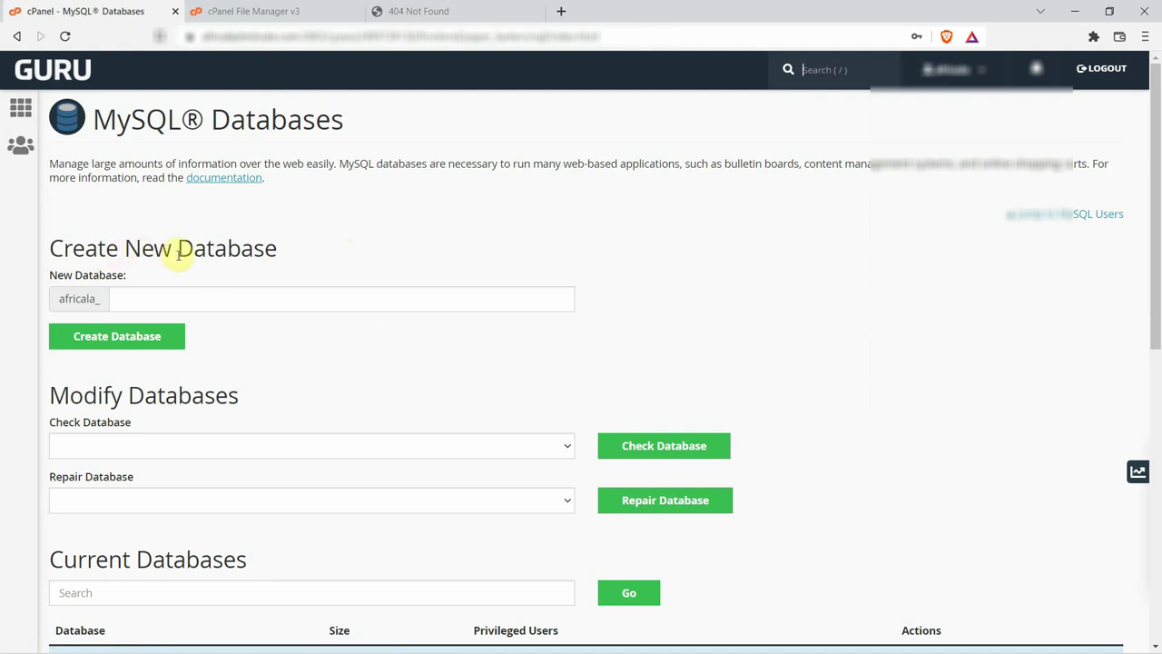
left_click(155, 298)
type("afric2022")
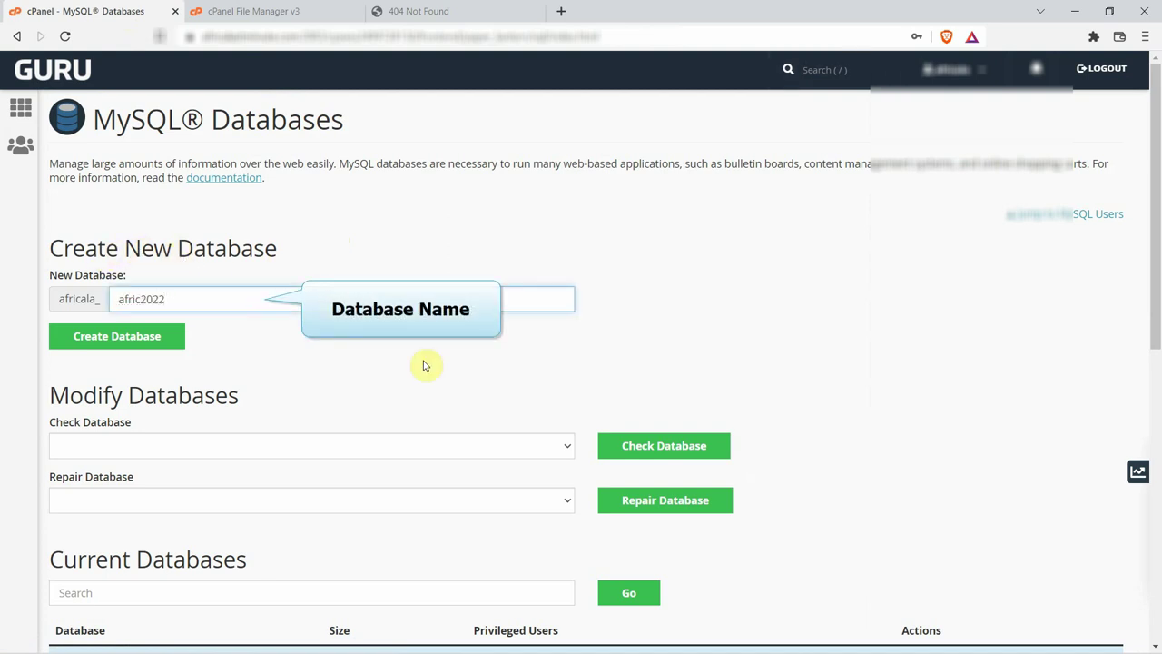
left_click(128, 341)
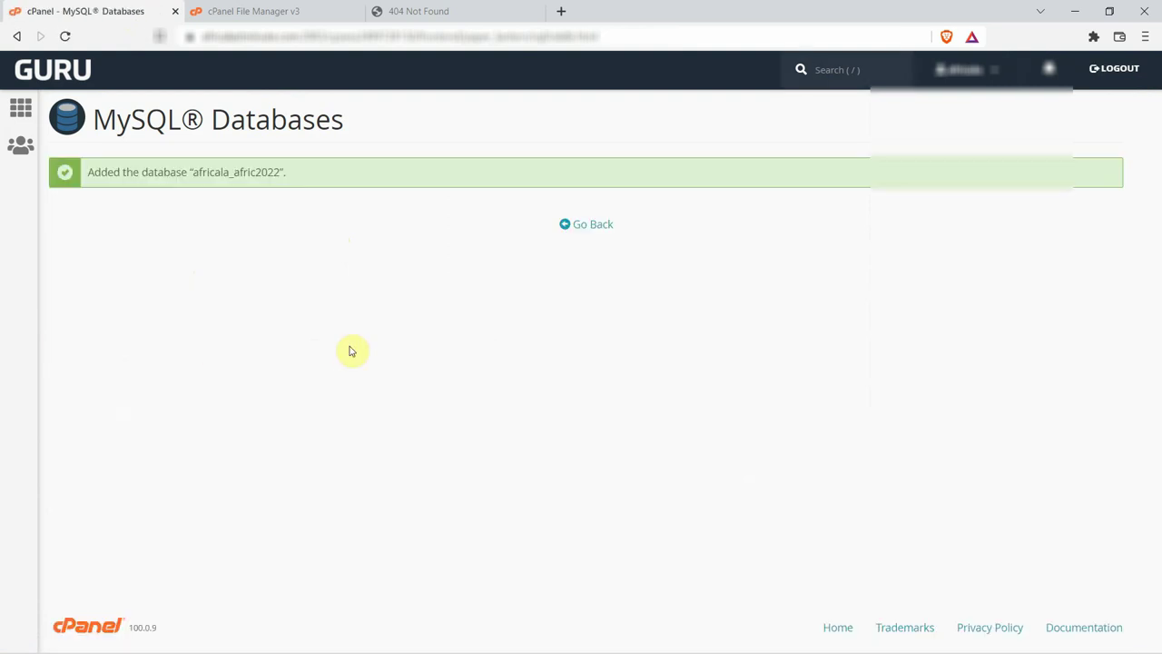
left_click(599, 228)
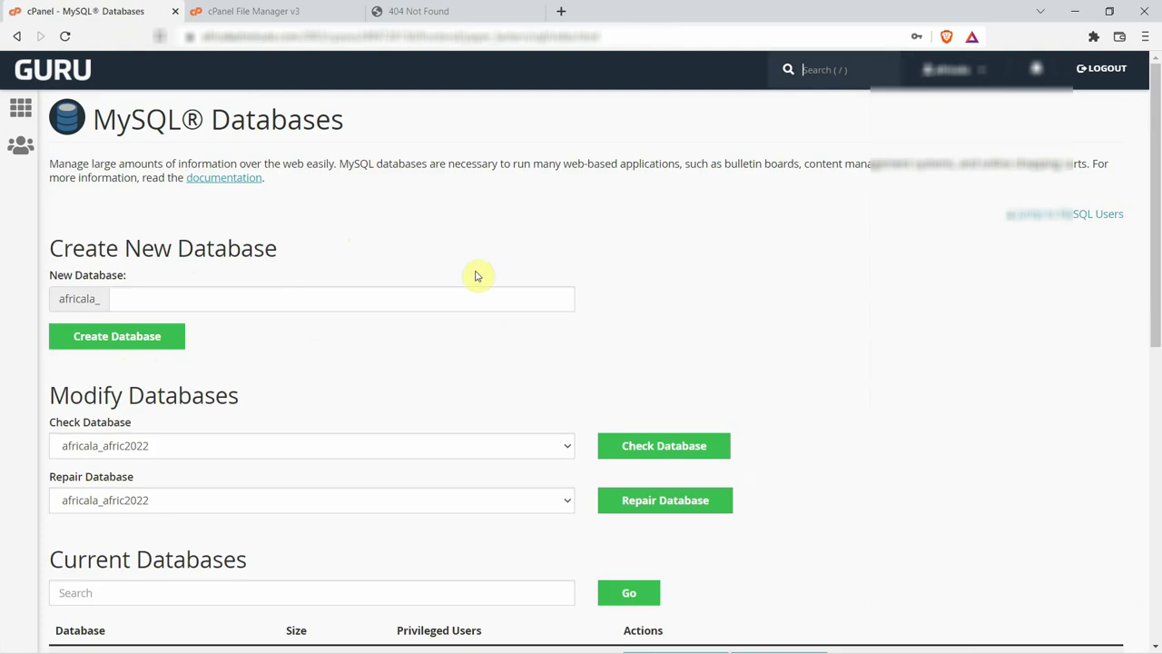
Under Add New User, enter username africuser and type the password and its confirmation.
scroll(297, 381, "down", 5)
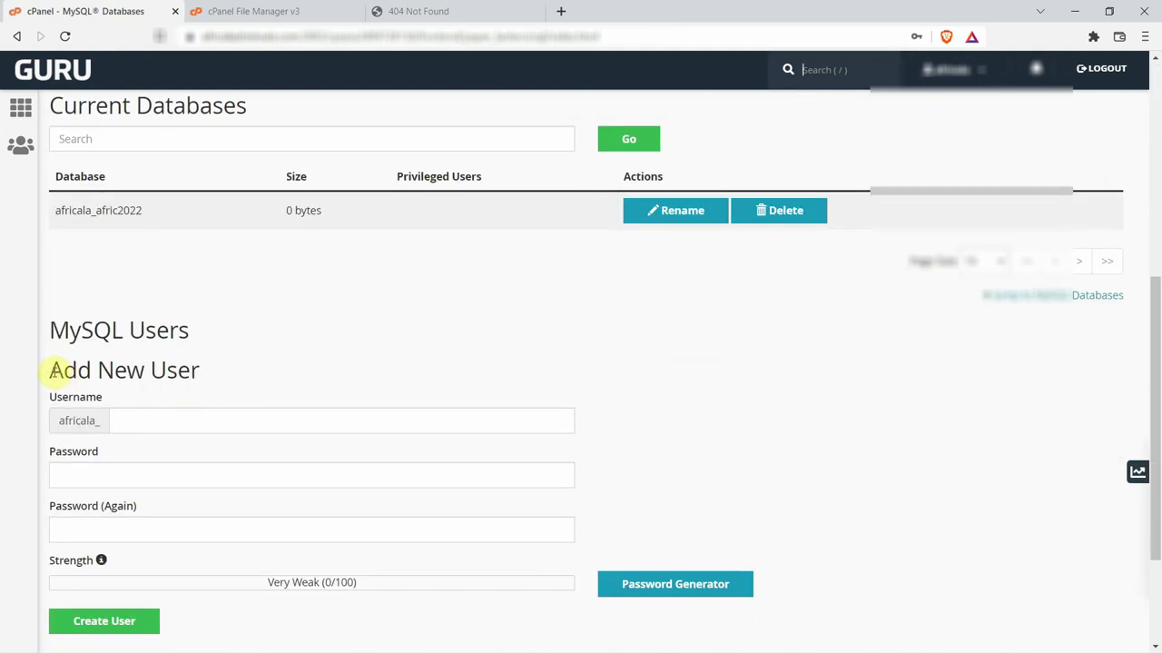
left_click_drag(54, 371, 203, 372)
left_click(320, 364)
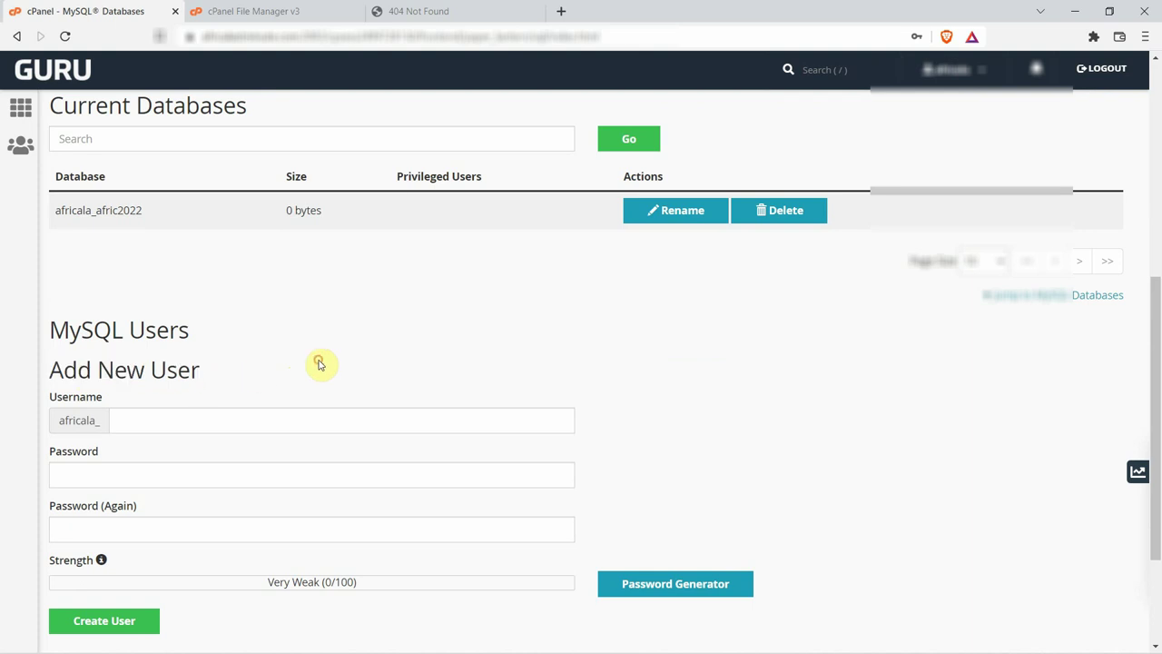
scroll(320, 363, "down", 1)
left_click(132, 344)
type("africuser")
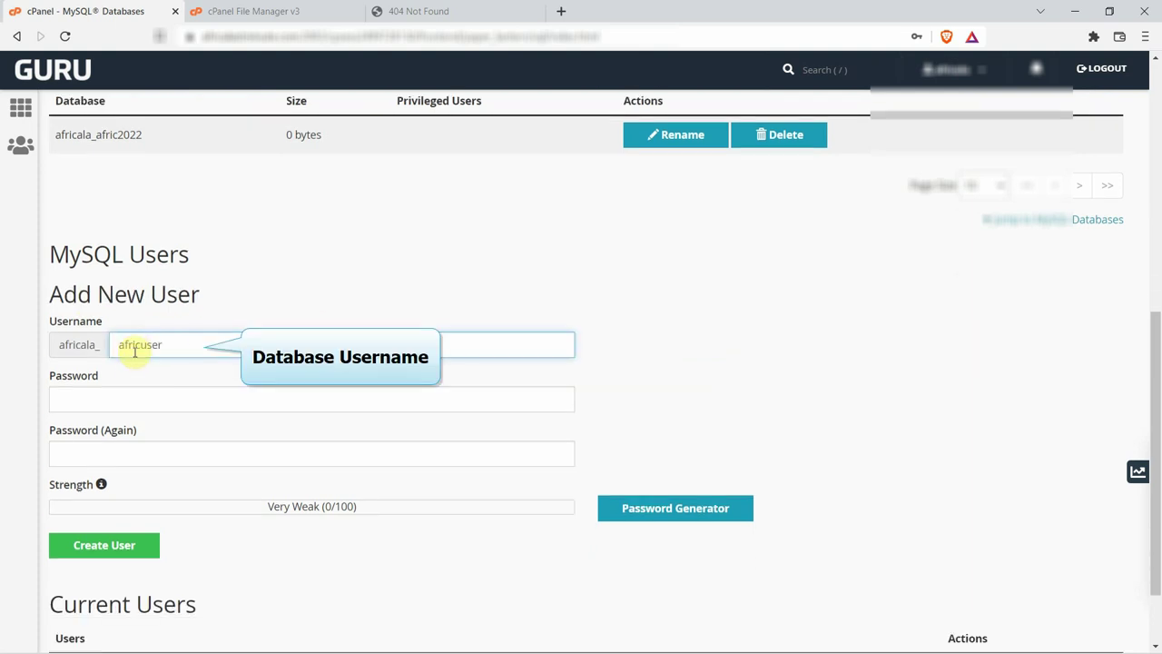
left_click(123, 399)
type("12345")
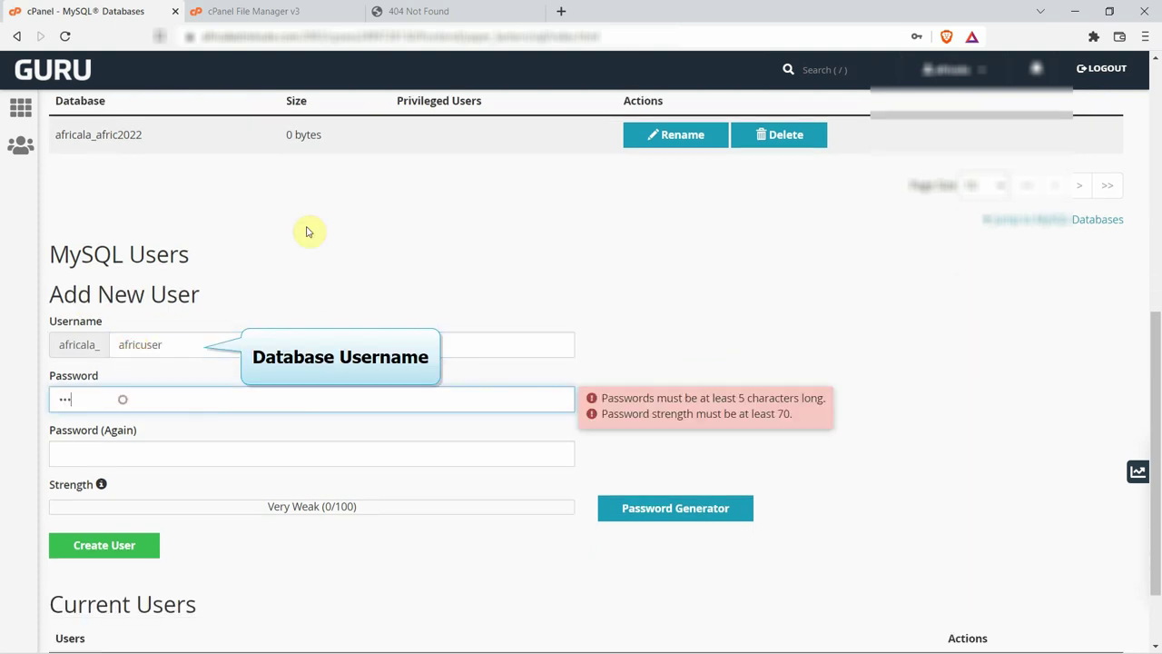
type("6")
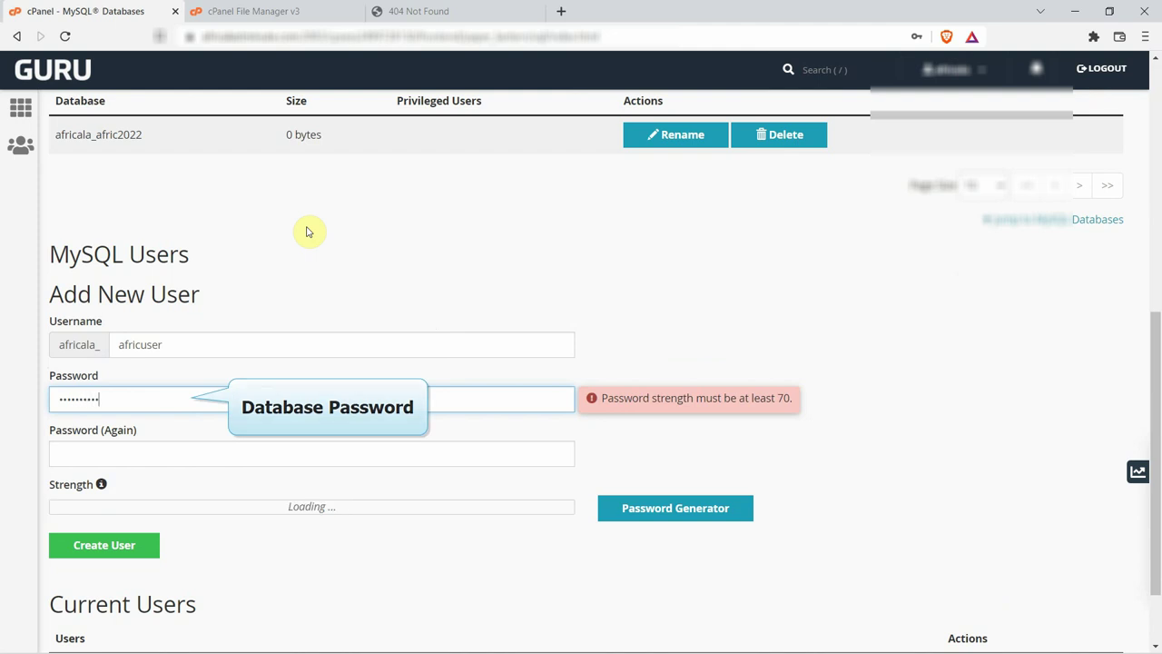
left_click(150, 453)
type("12345678")
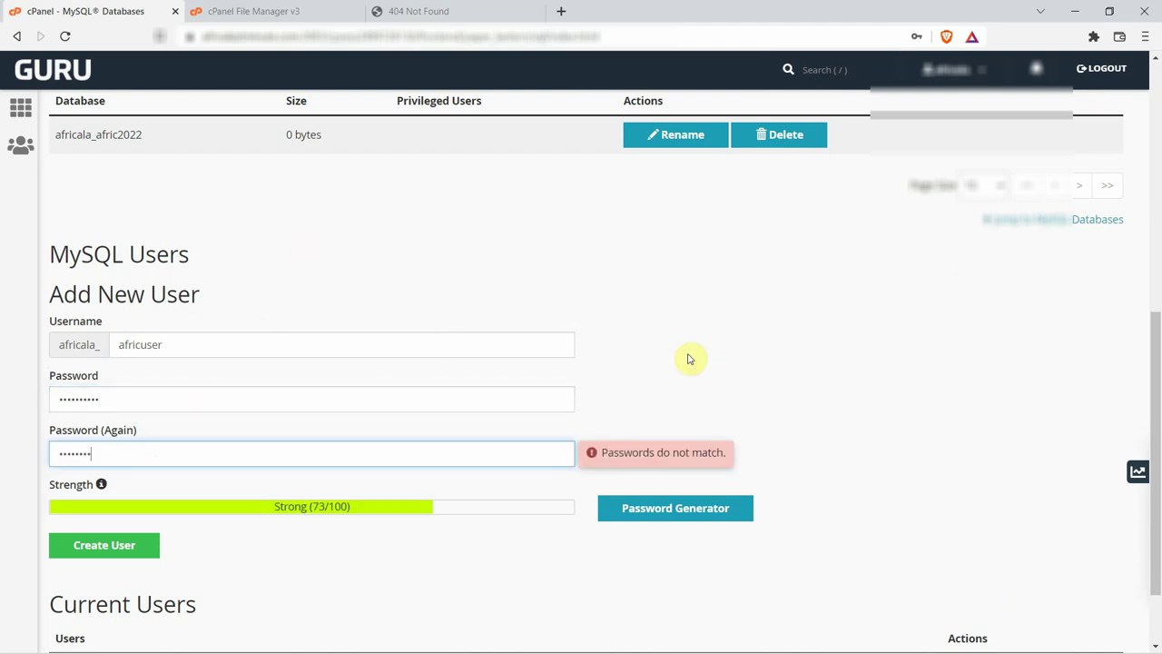
type("90")
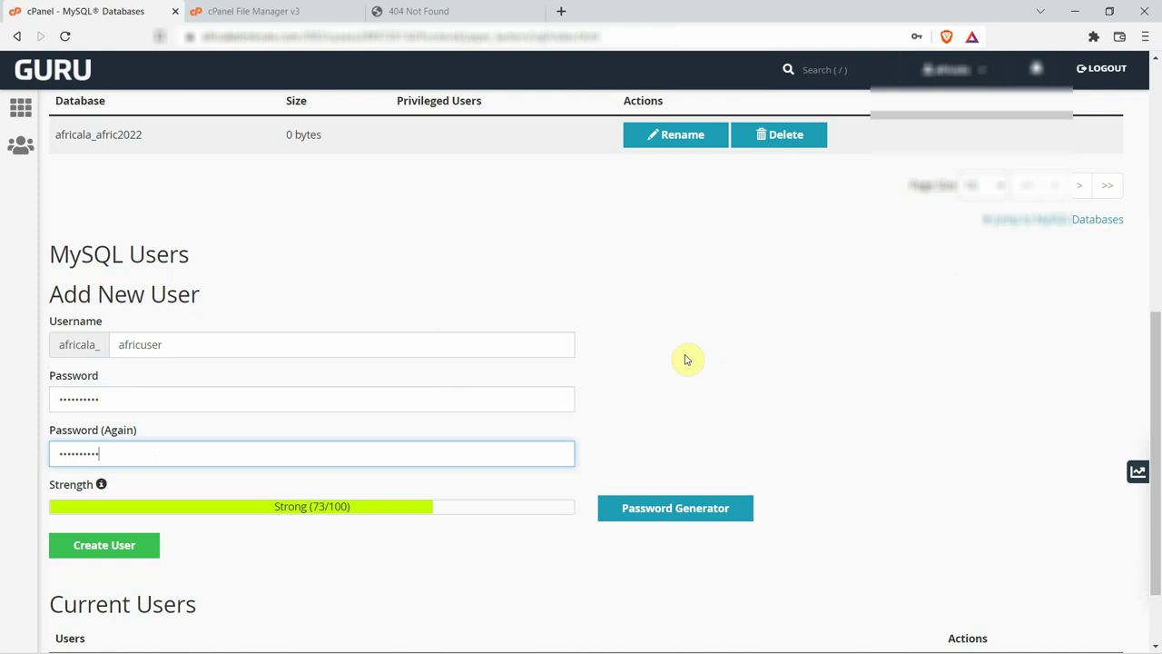
Create the user, decline saving the password, and go back to MySQL Databases.
left_click(121, 552)
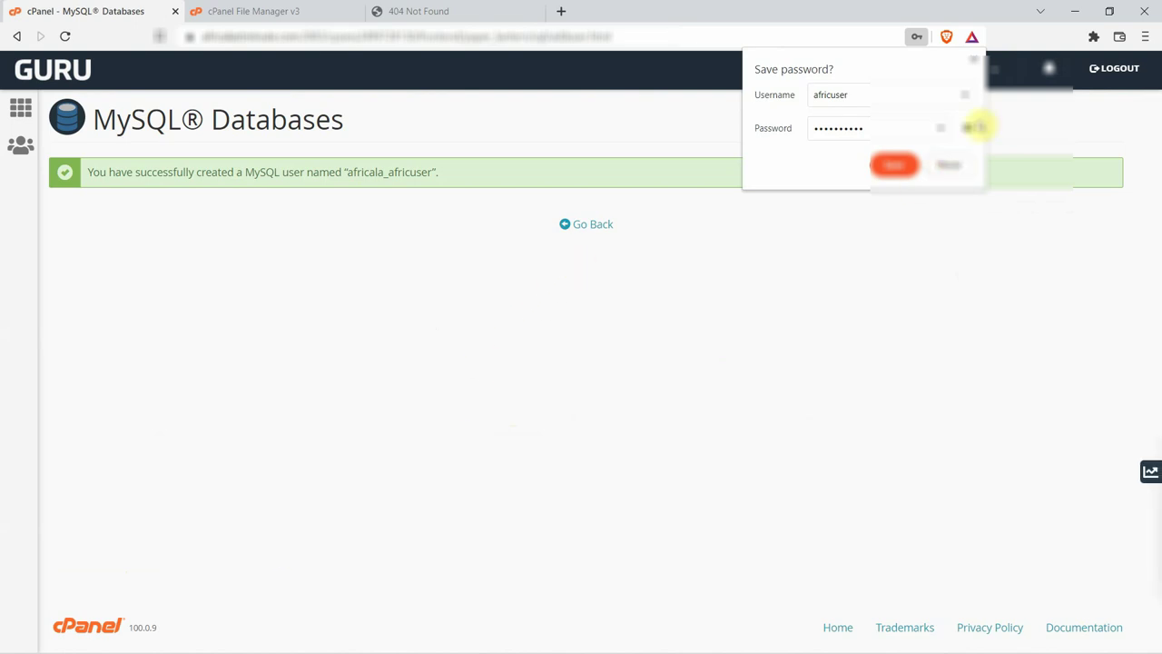
left_click(973, 62)
left_click(594, 227)
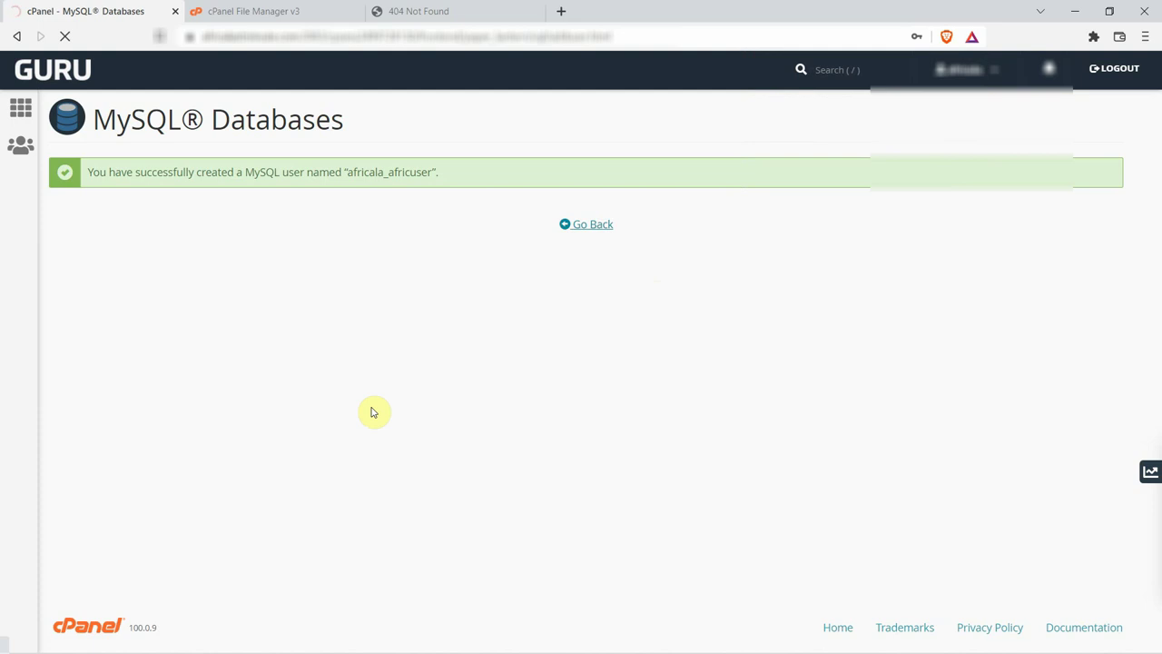
scroll(291, 446, "down", 4)
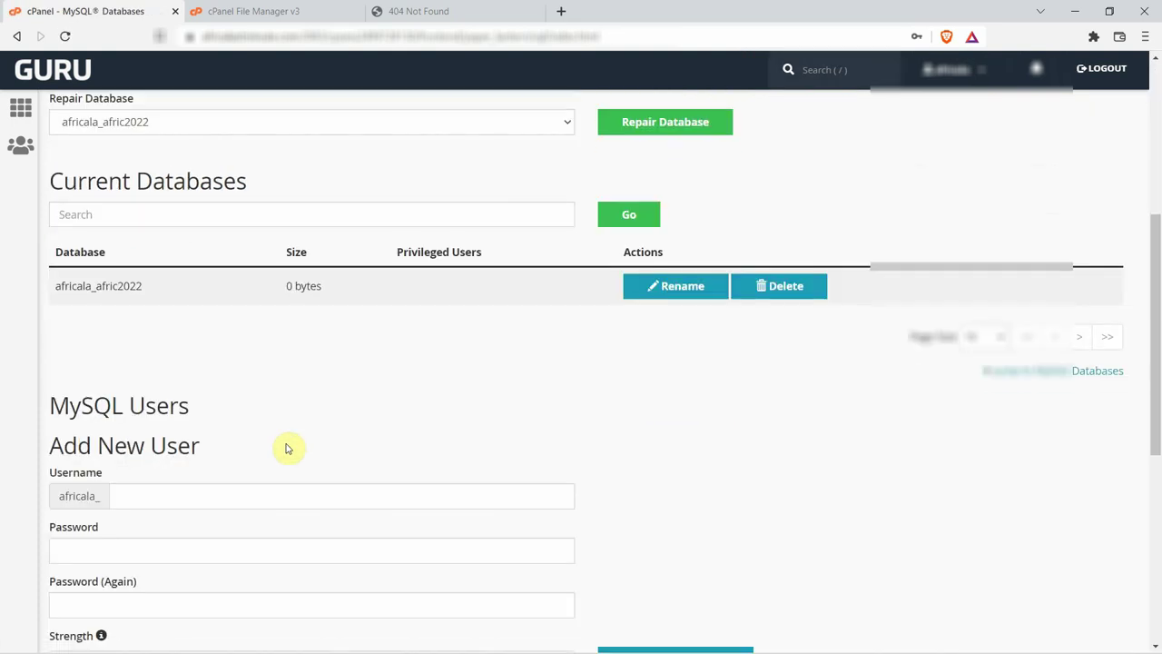
Add africala_africuser to africala_afric2022 with ALL PRIVILEGES, then return to the cPanel dashboard.
scroll(286, 448, "down", 5)
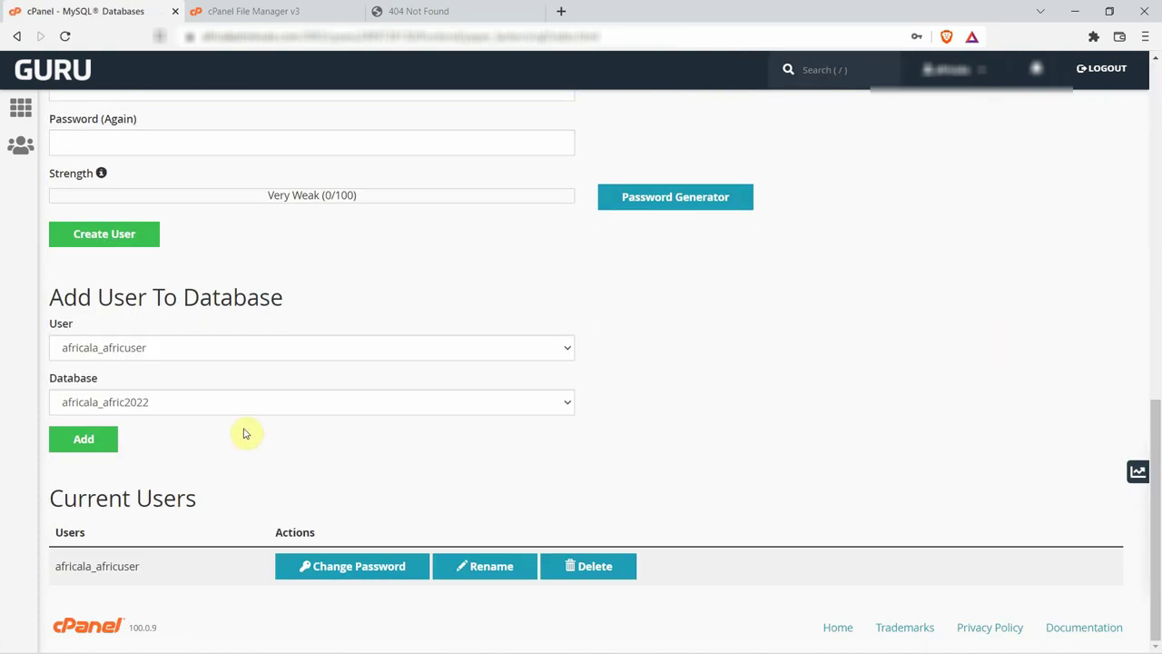
left_click_drag(47, 296, 324, 300)
left_click(322, 304)
left_click(81, 440)
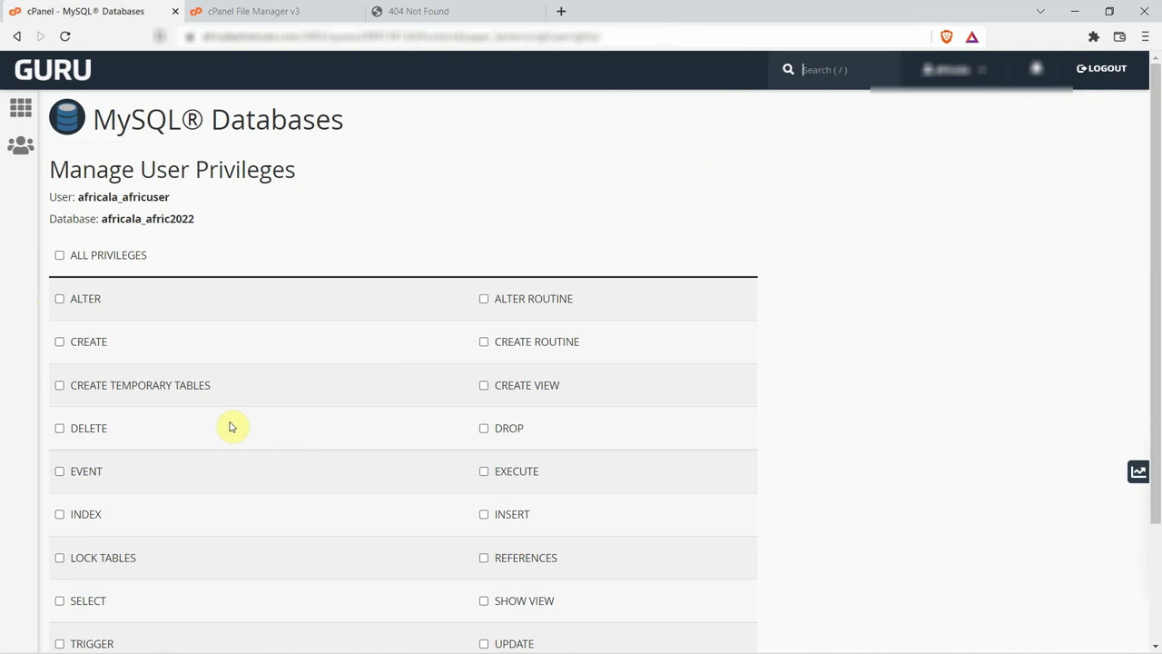
left_click(58, 255)
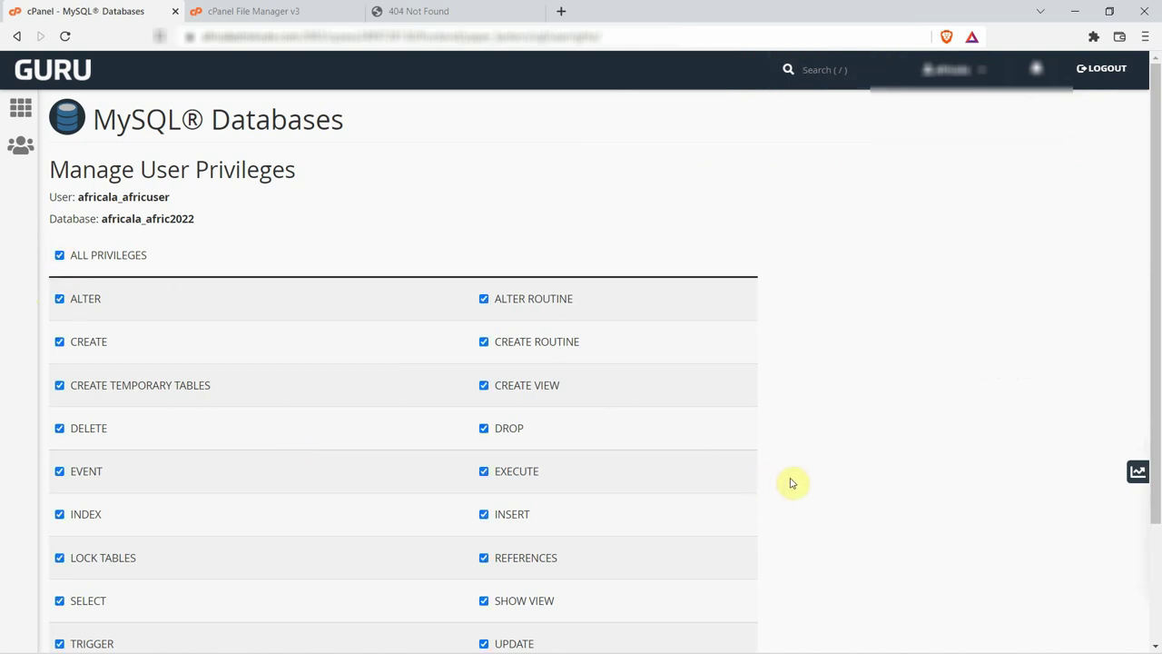
scroll(791, 482, "down", 3)
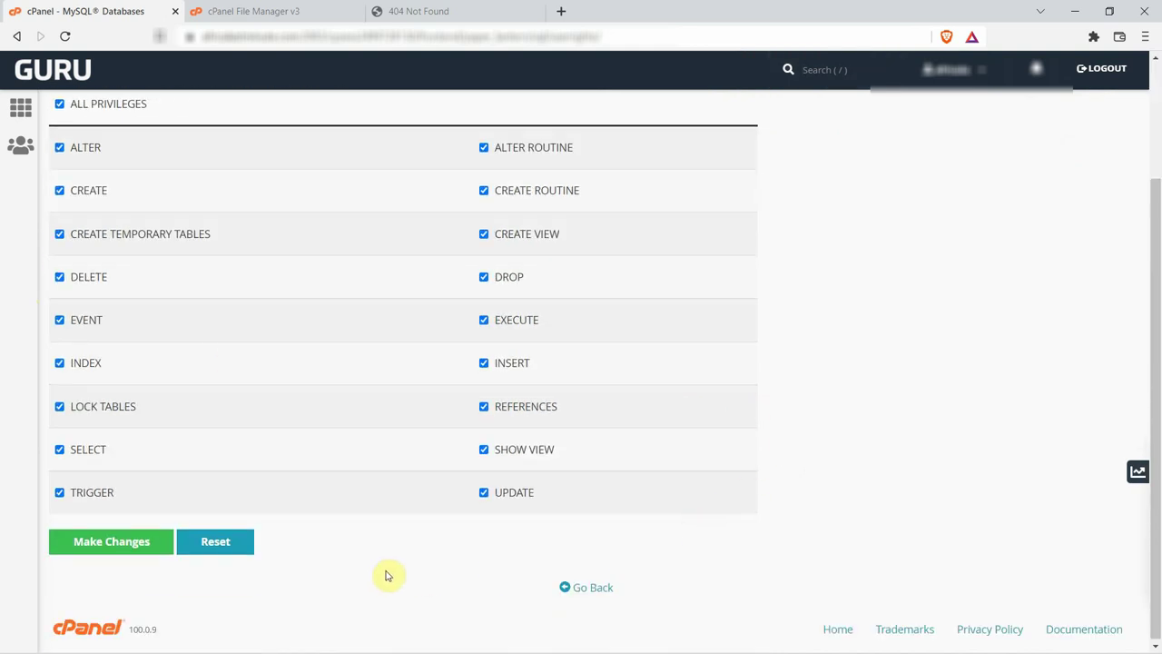
left_click(125, 544)
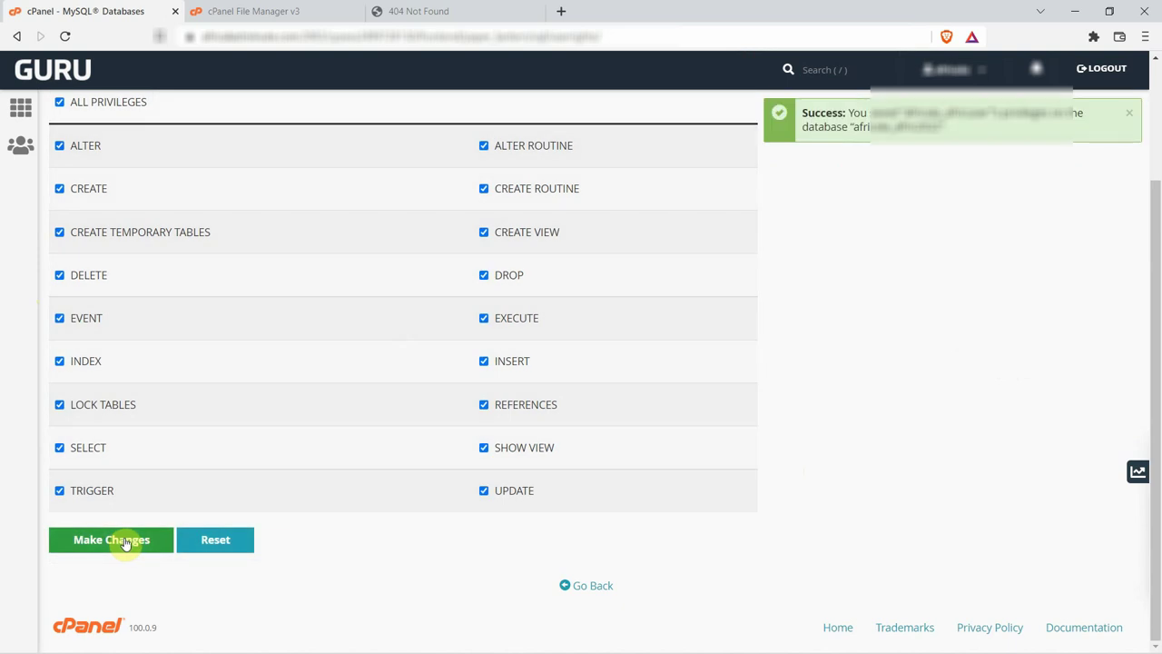
left_click(596, 588)
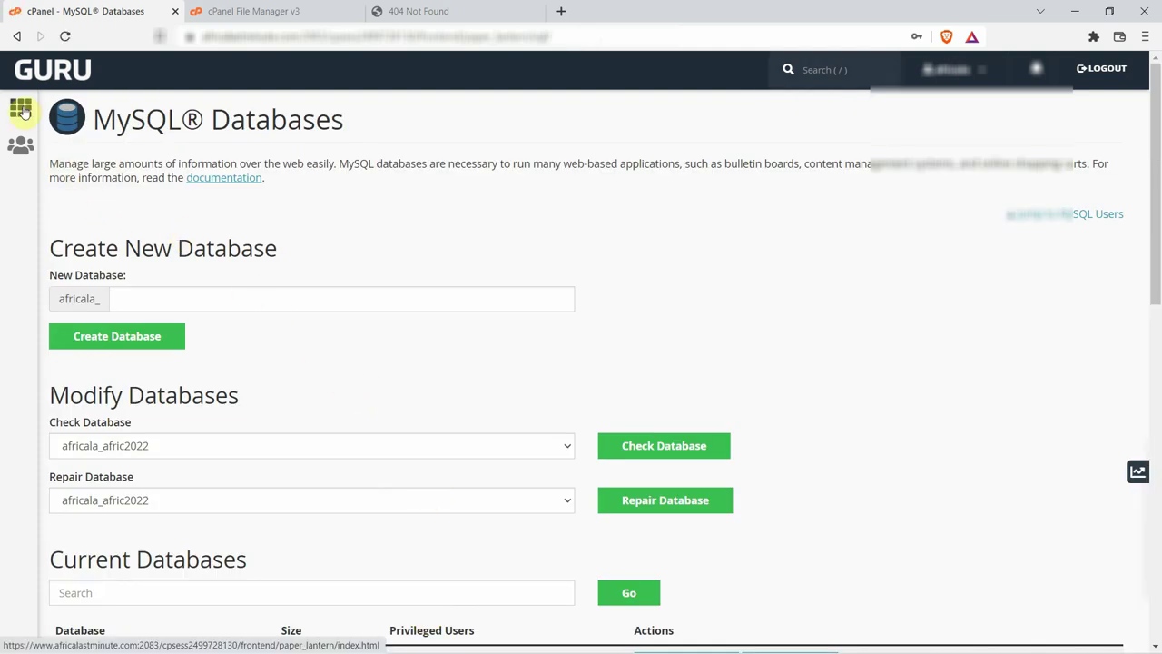
left_click(24, 110)
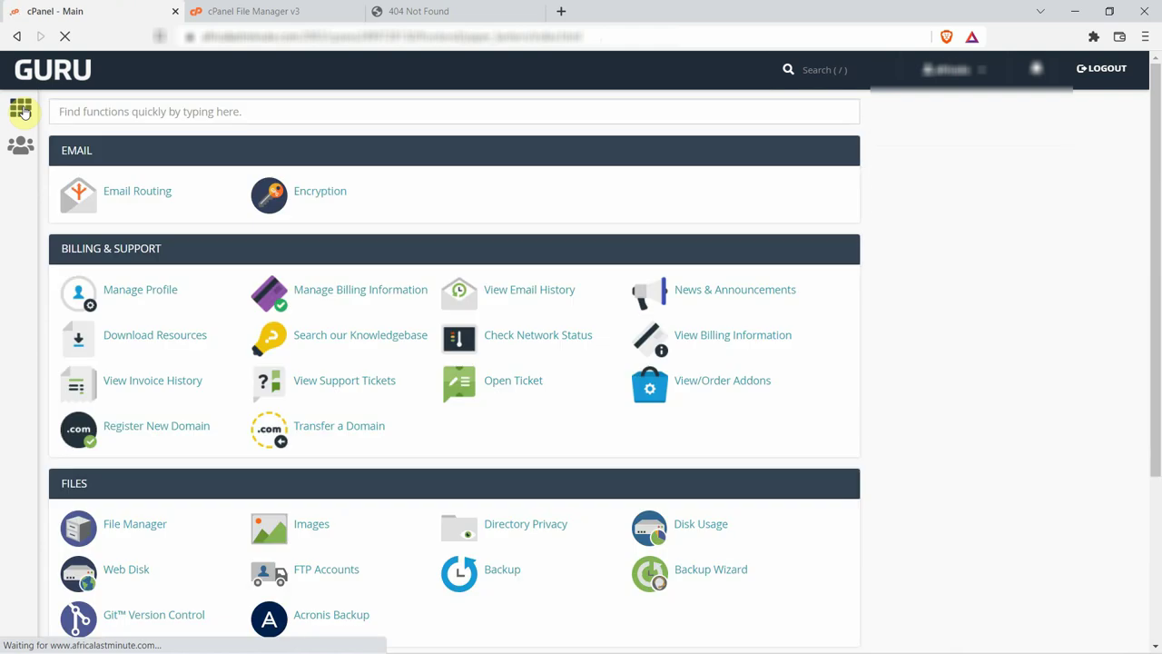
Launch phpMyAdmin from the Databases section of the cPanel tools.
scroll(191, 302, "down", 3)
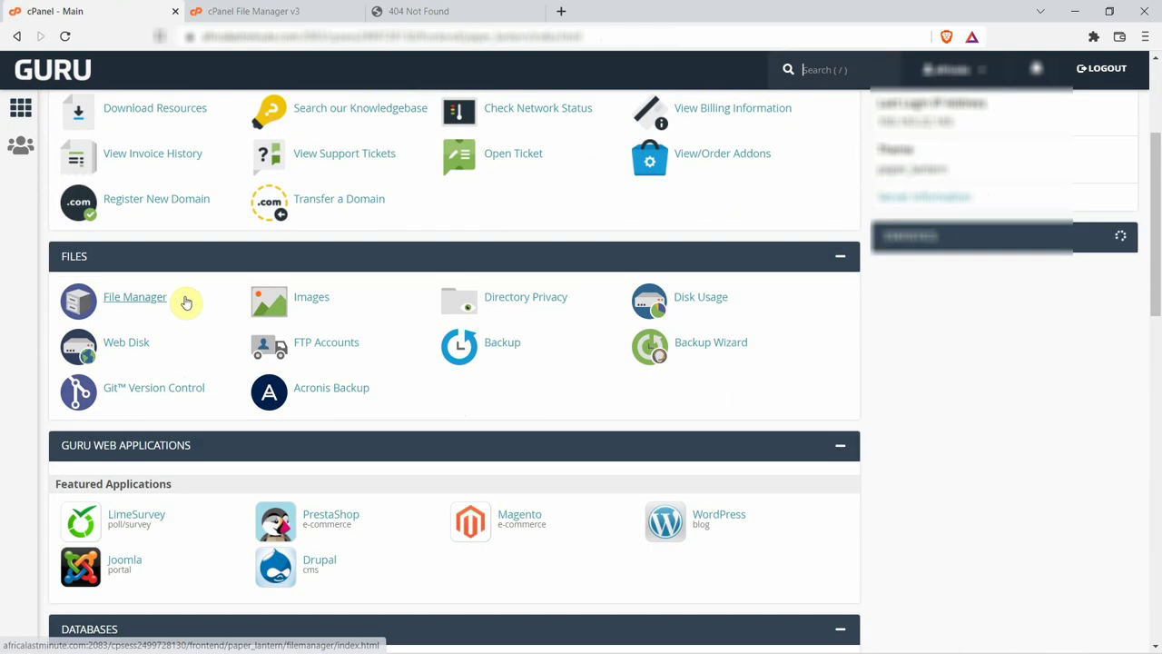
scroll(142, 370, "down", 2)
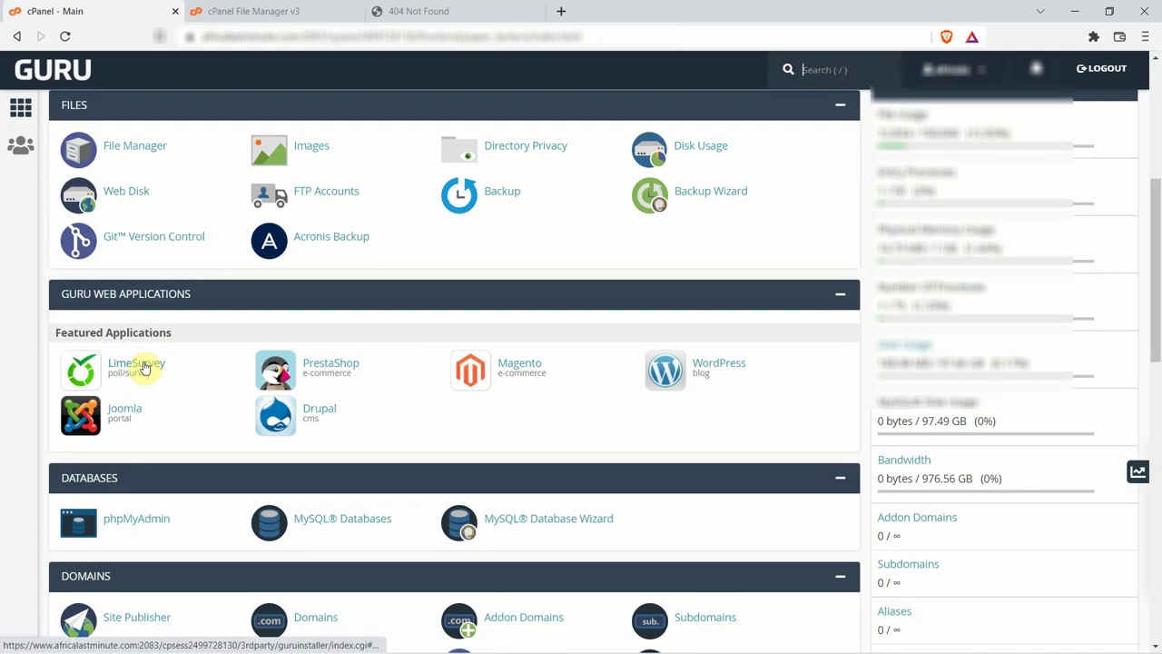
scroll(142, 367, "down", 2)
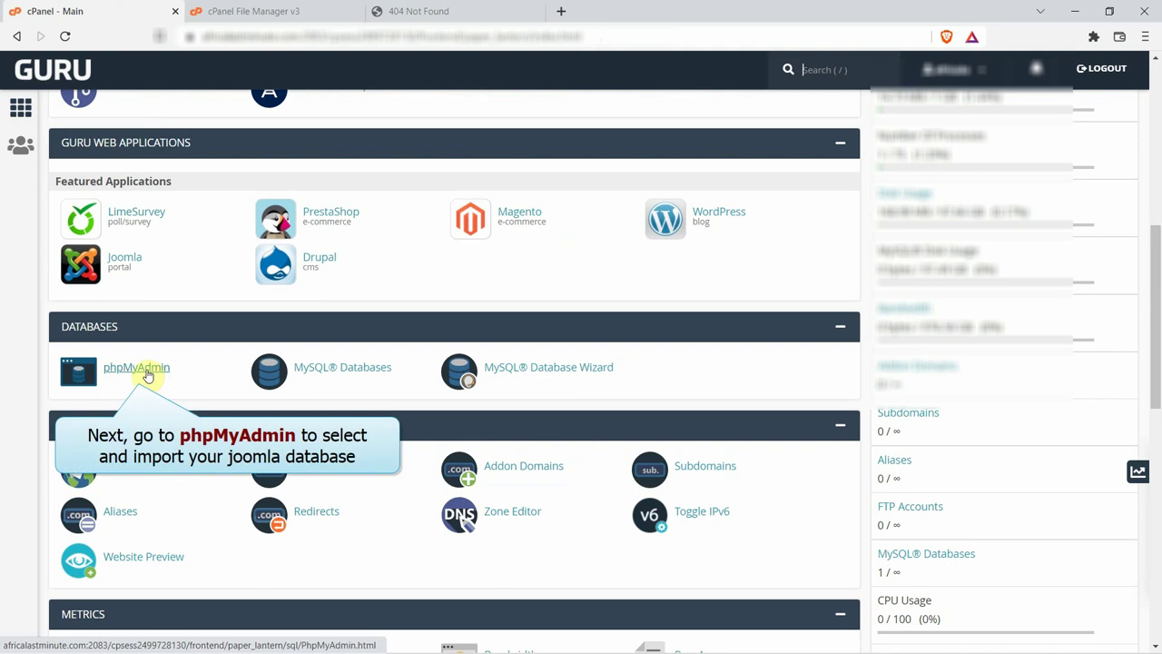
left_click(136, 368)
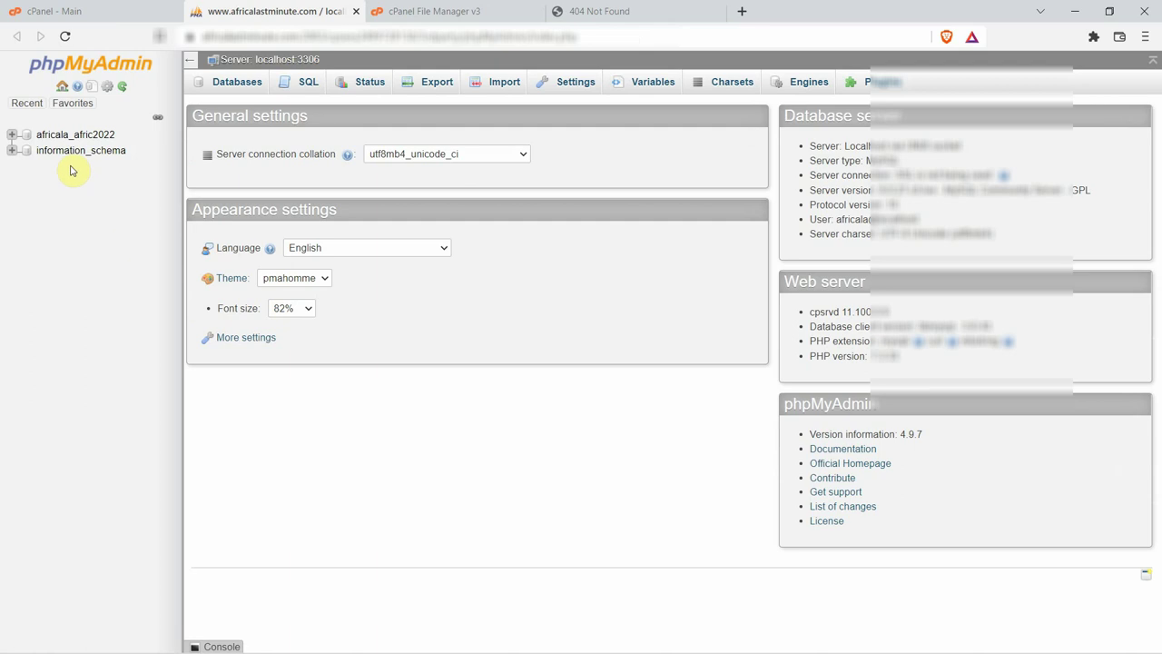
Import database.sql into africala_afric2022 from the Import tab.
left_click(87, 136)
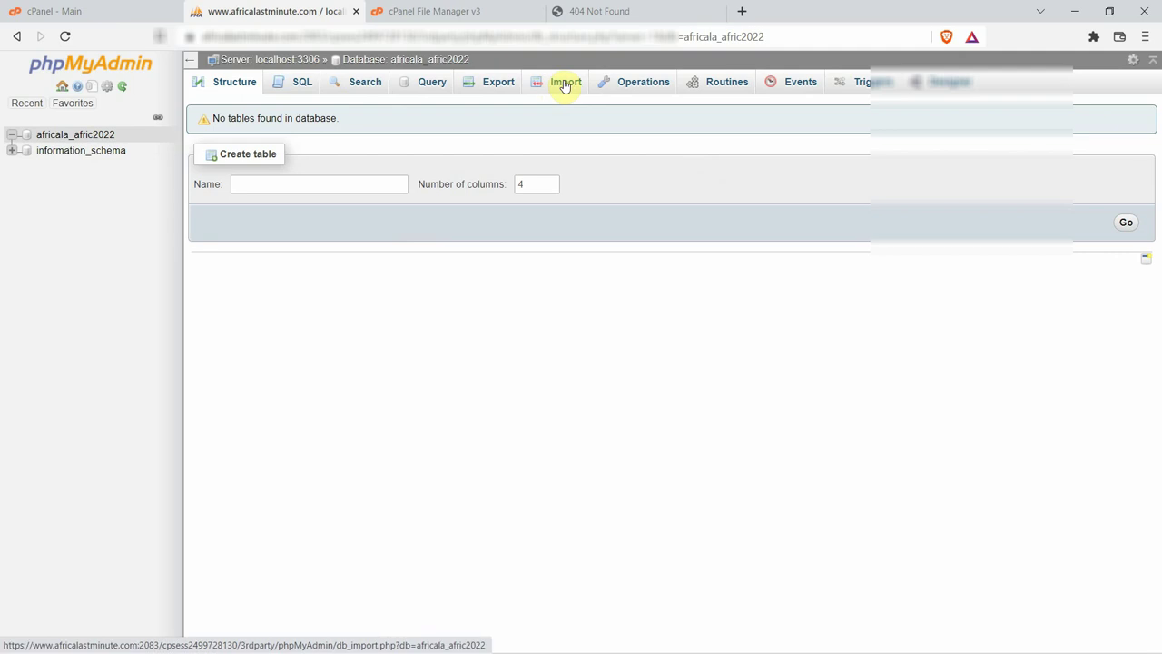
left_click(565, 84)
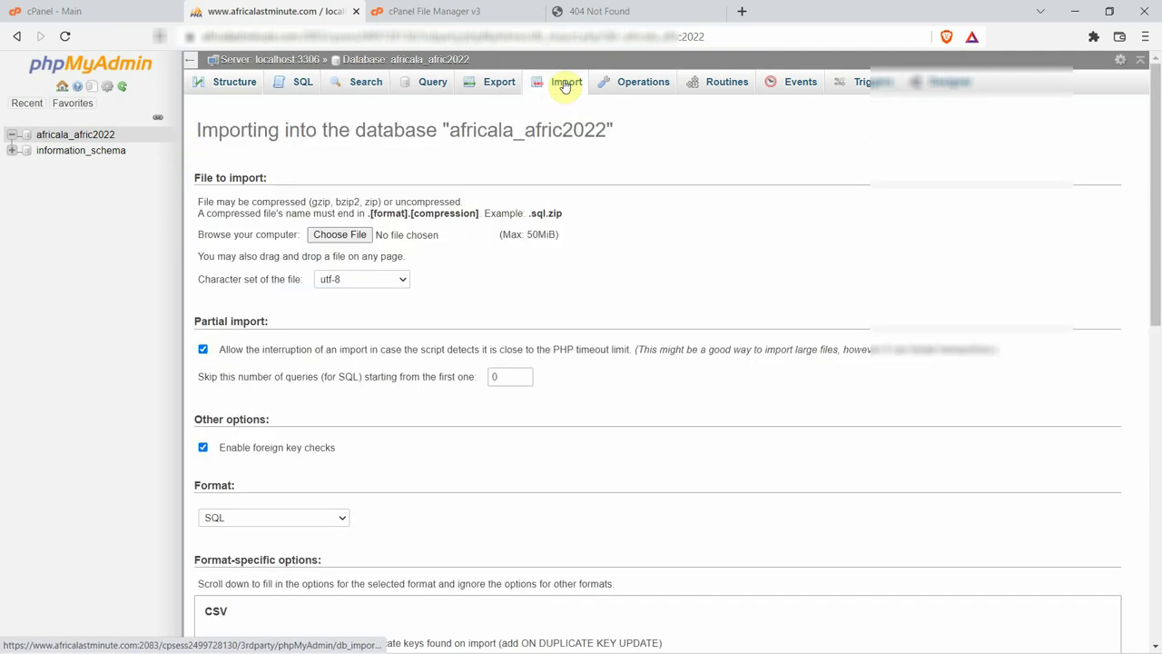
left_click(341, 236)
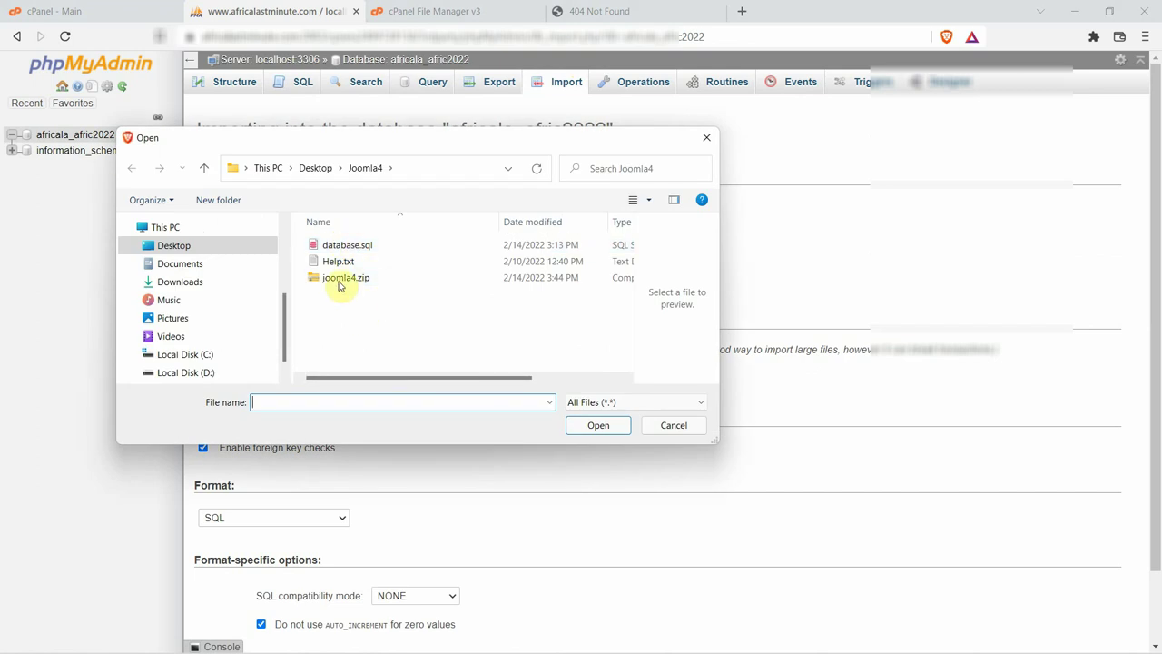
left_click(364, 245)
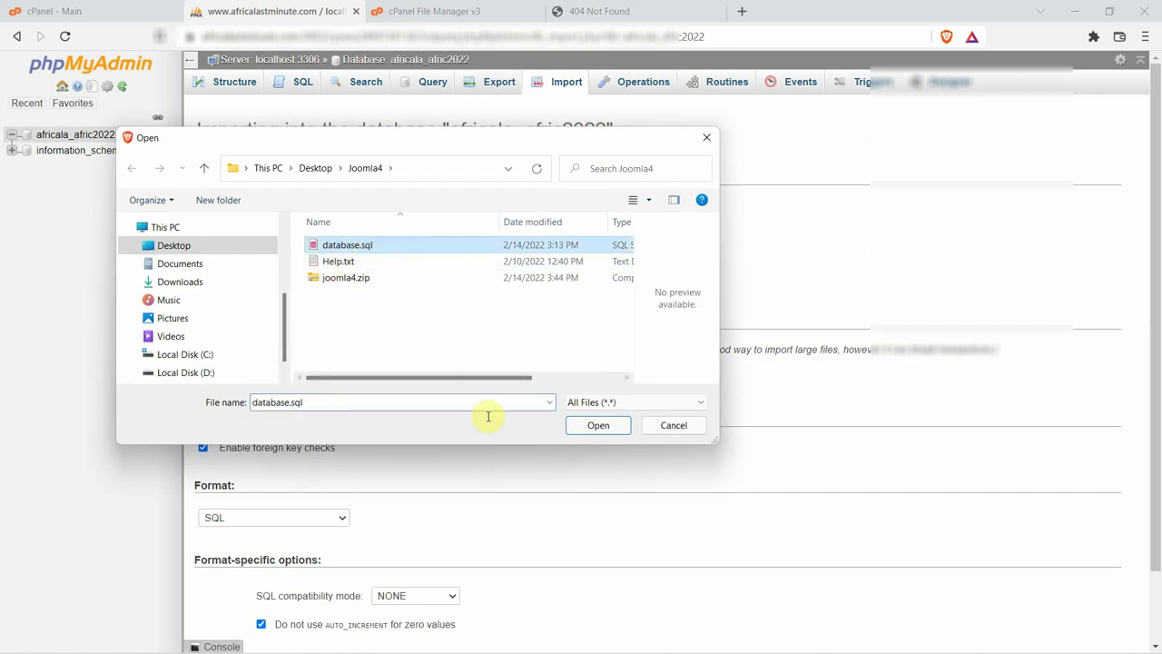
left_click(596, 426)
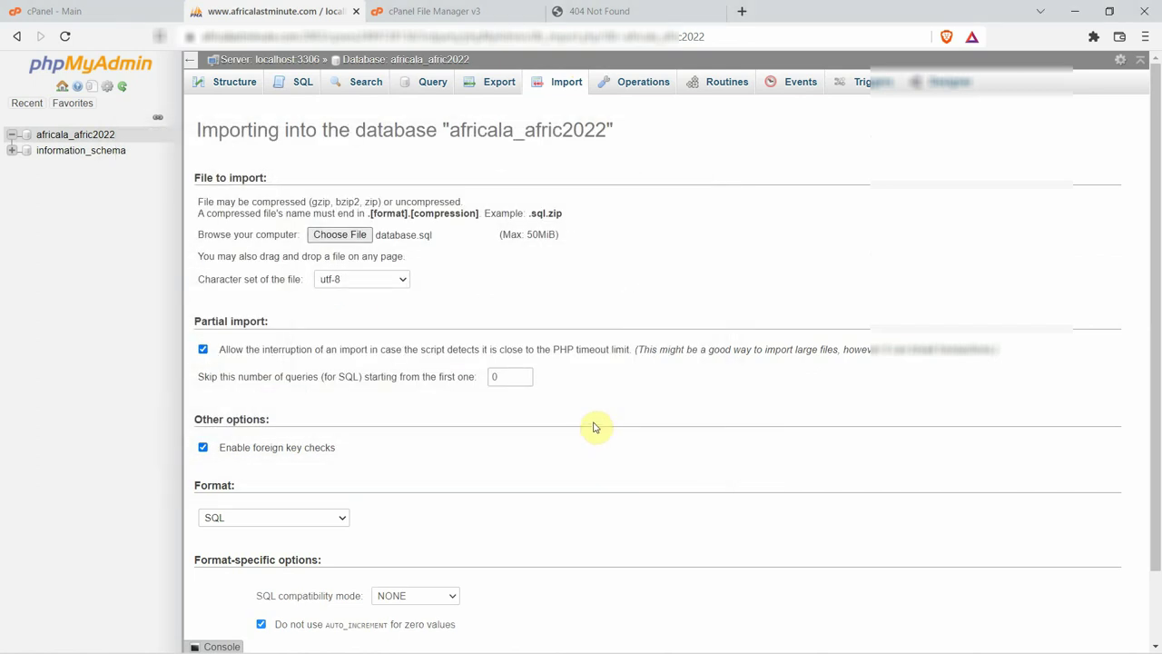
scroll(663, 488, "down", 2)
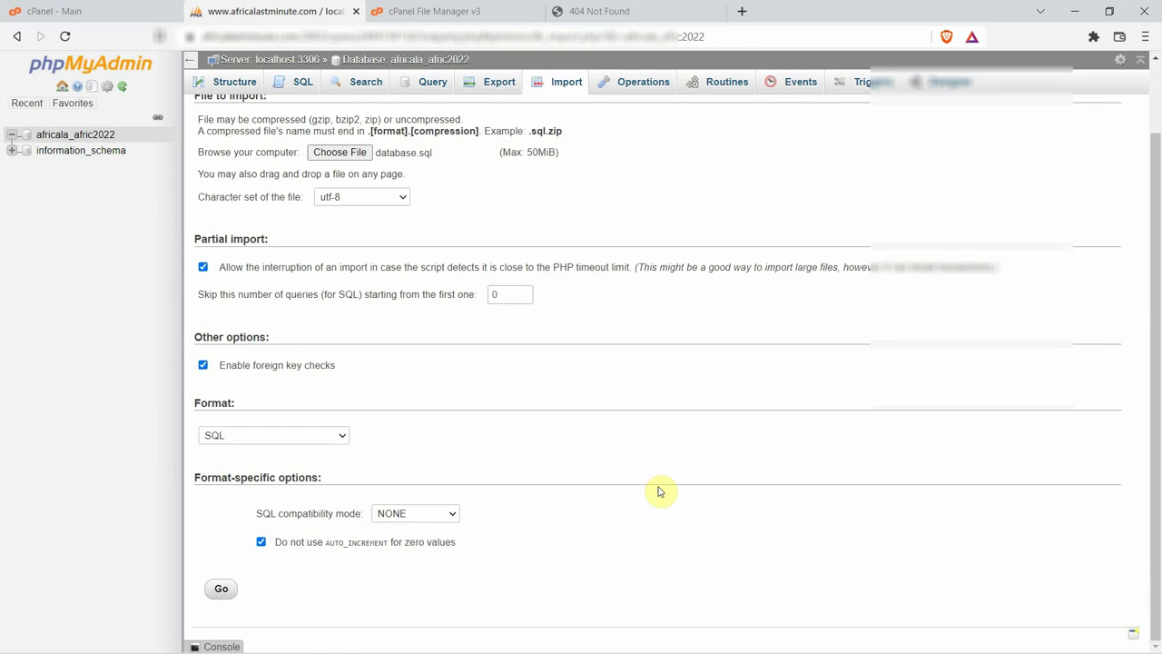
left_click(225, 588)
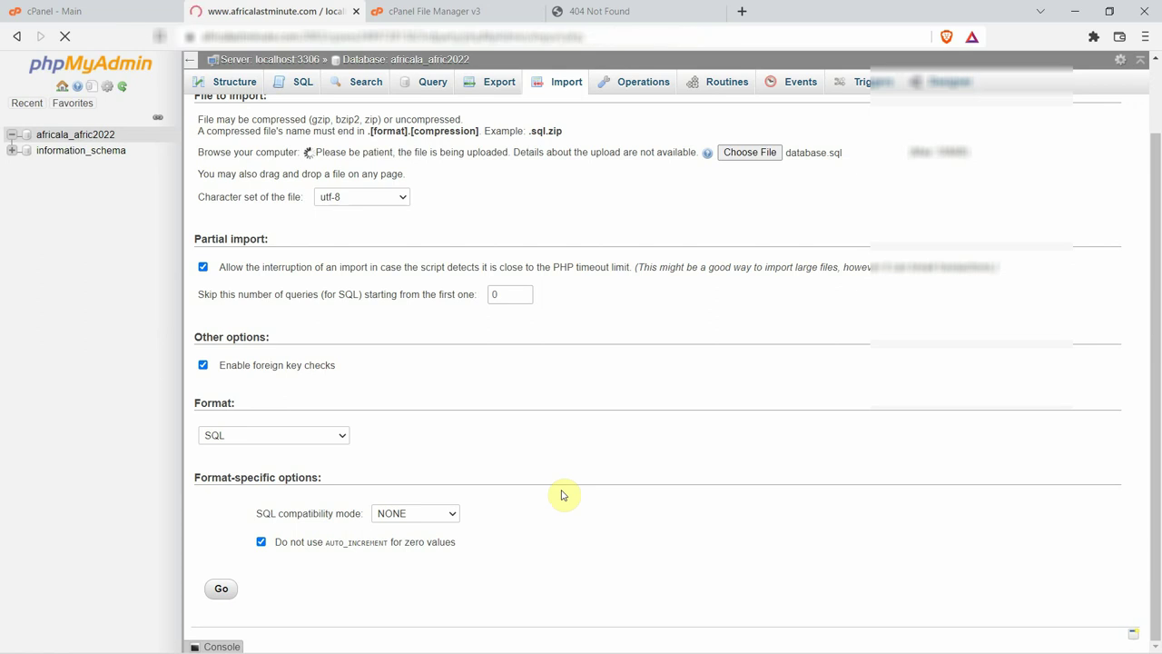
Review the imported p1al5_ tables, then close the phpMyAdmin tab.
left_click(66, 172)
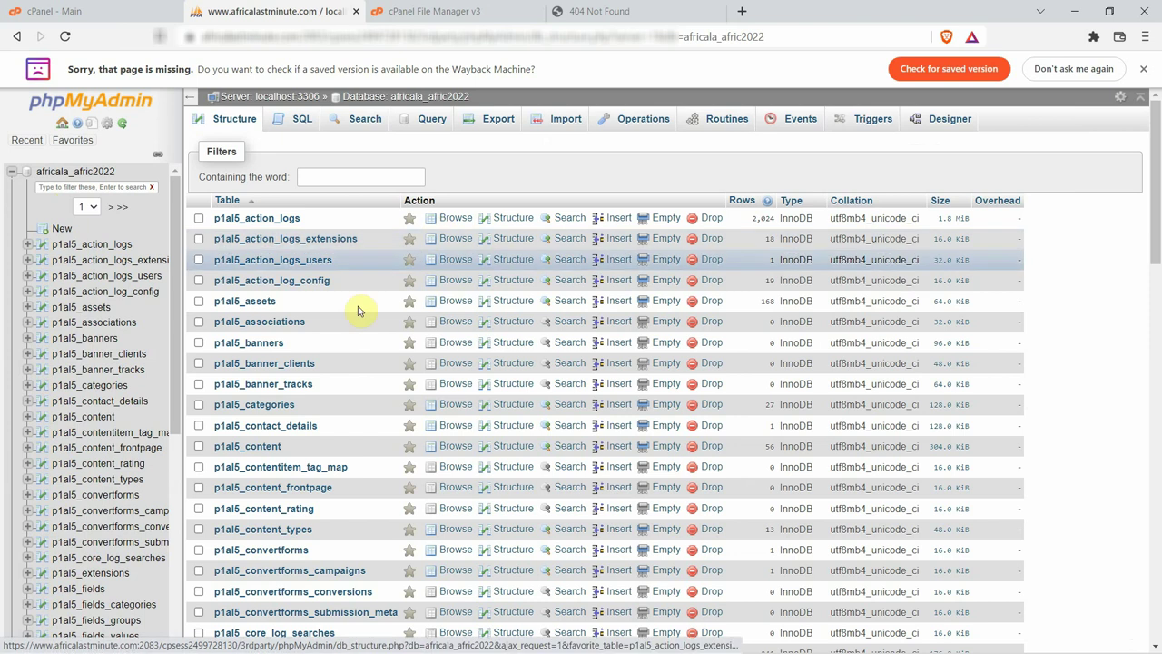
scroll(345, 321, "down", 3)
scroll(345, 324, "down", 12)
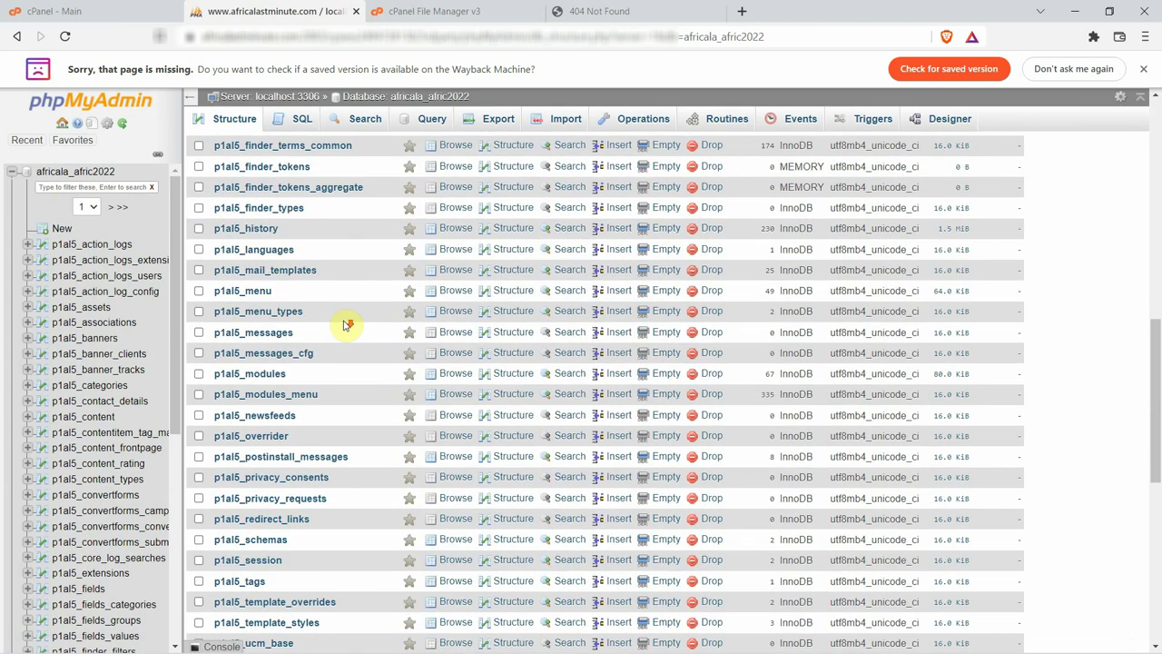
scroll(345, 324, "up", 3)
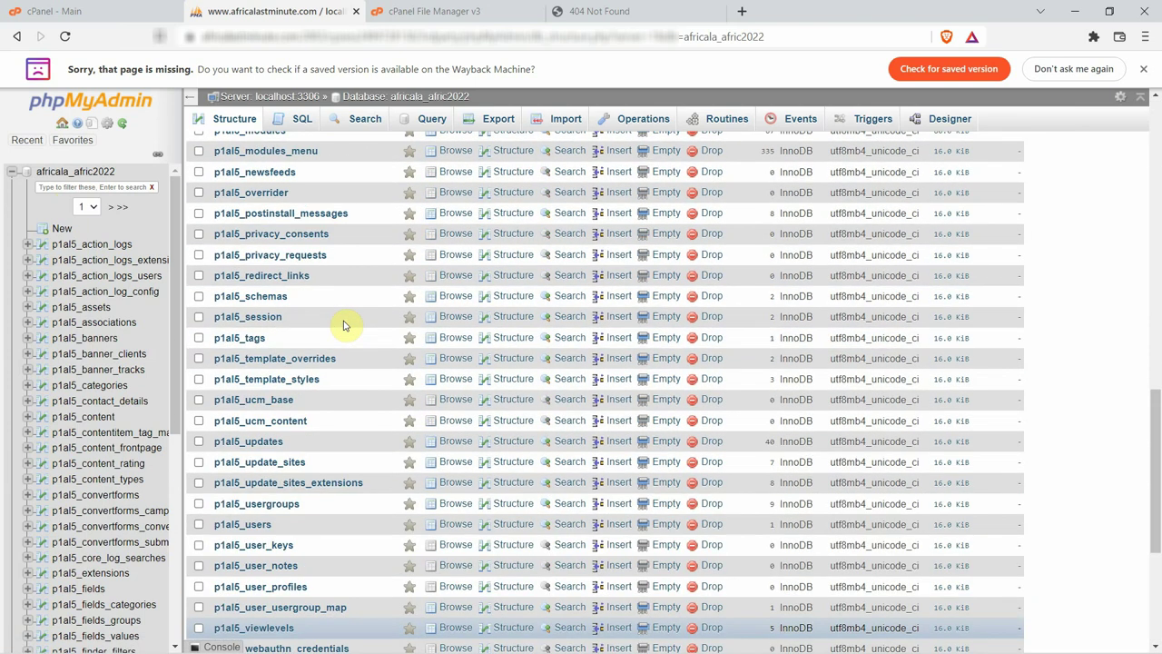
scroll(345, 324, "down", 3)
scroll(345, 324, "up", 1)
scroll(345, 324, "up", 15)
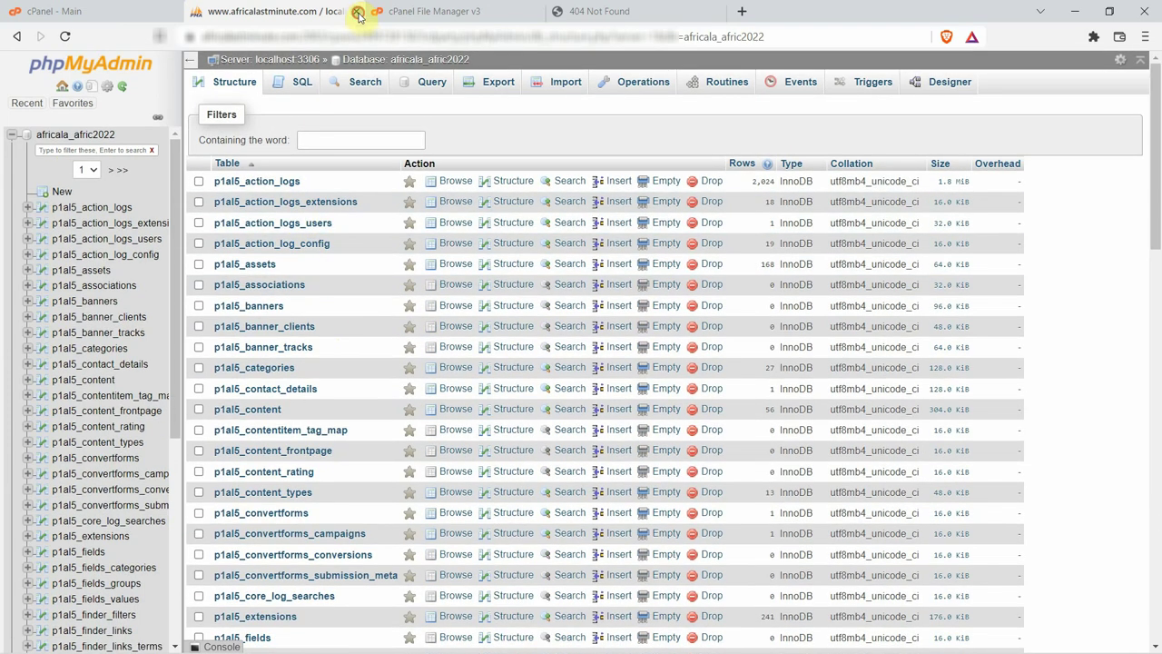
left_click(358, 11)
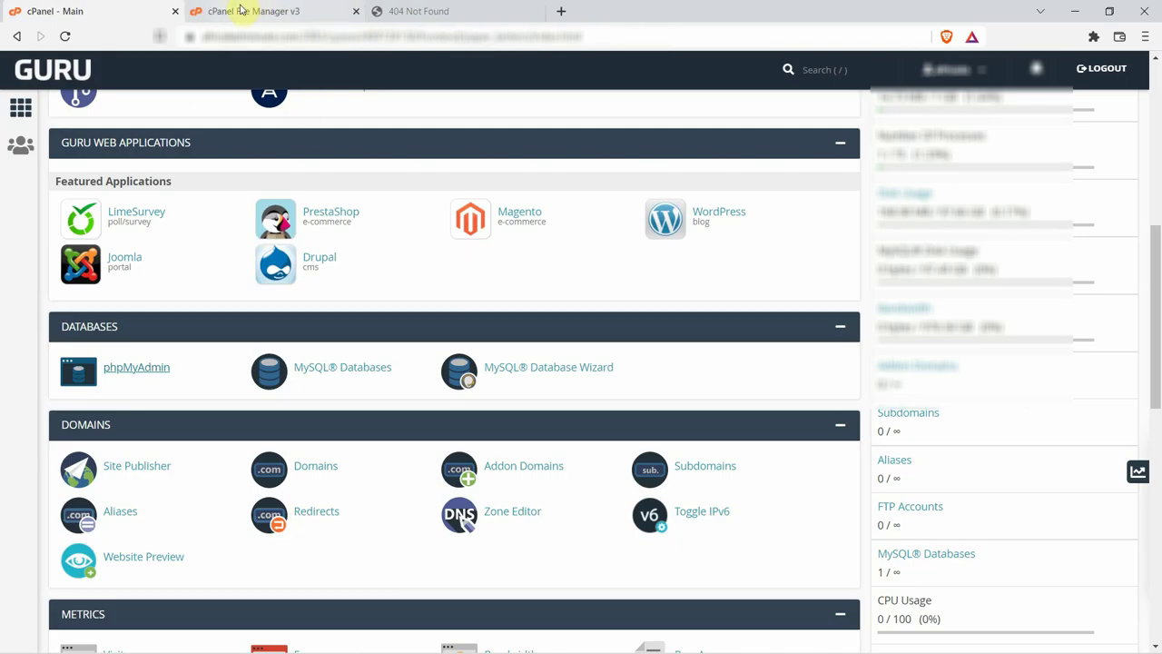
Show the public_html listing in File Manager, then minimize the browser to reveal Help.txt.
left_click(282, 10)
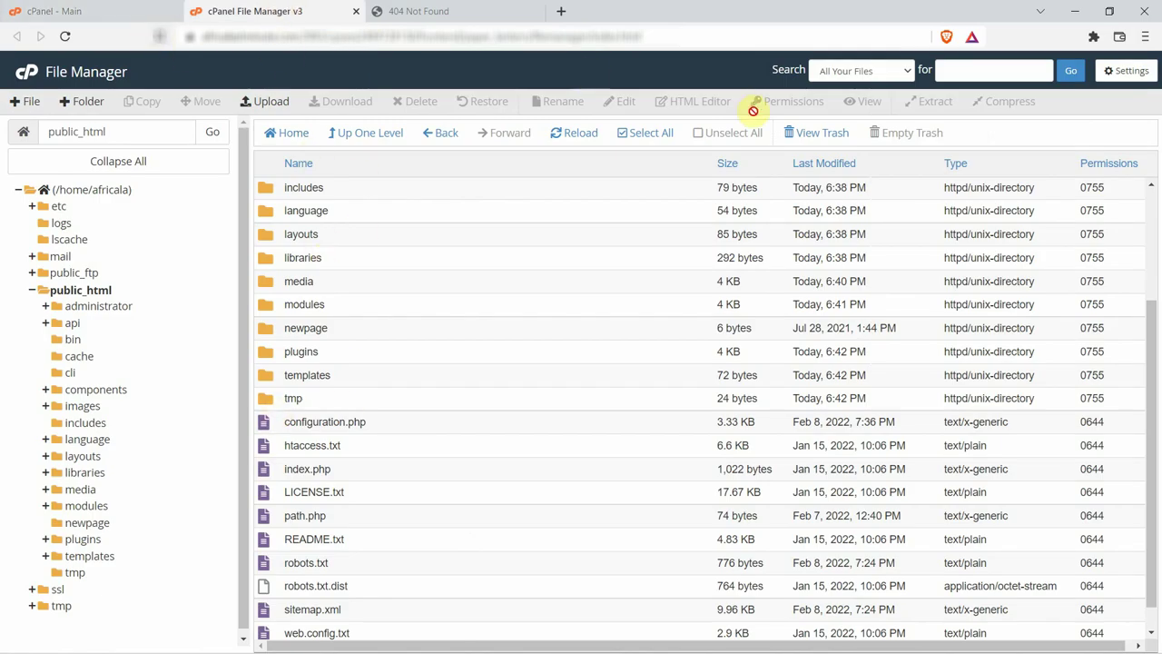
left_click(1075, 11)
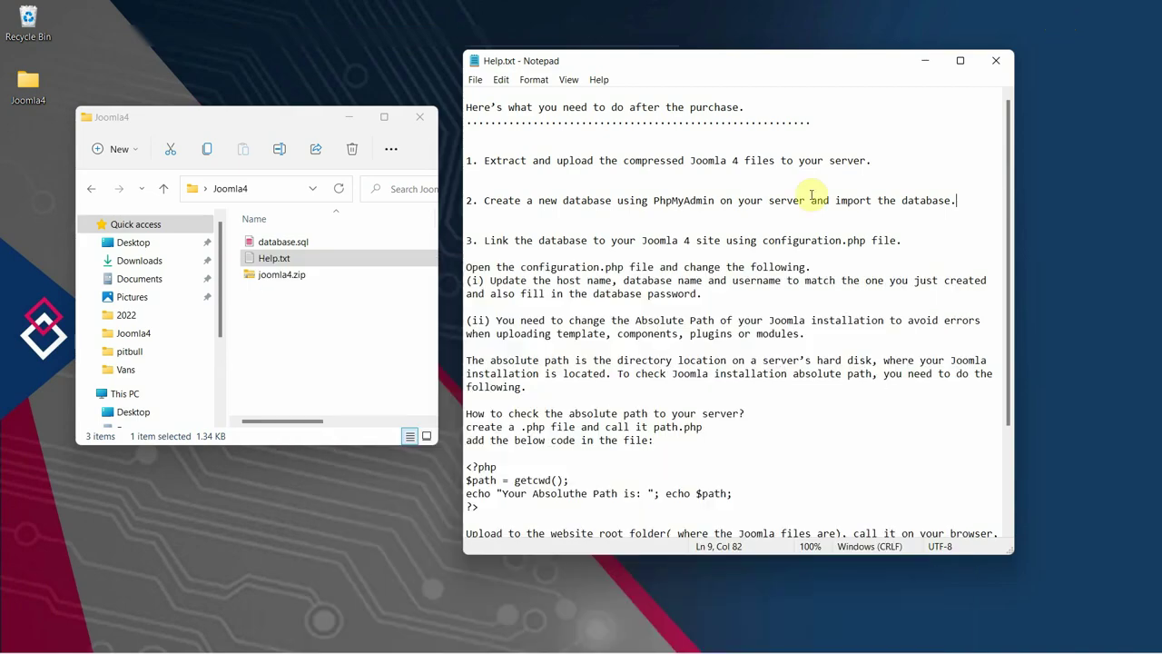
Read Help.txt step 3 on linking the database via configuration.php, then restore File Manager.
left_click_drag(484, 241, 903, 241)
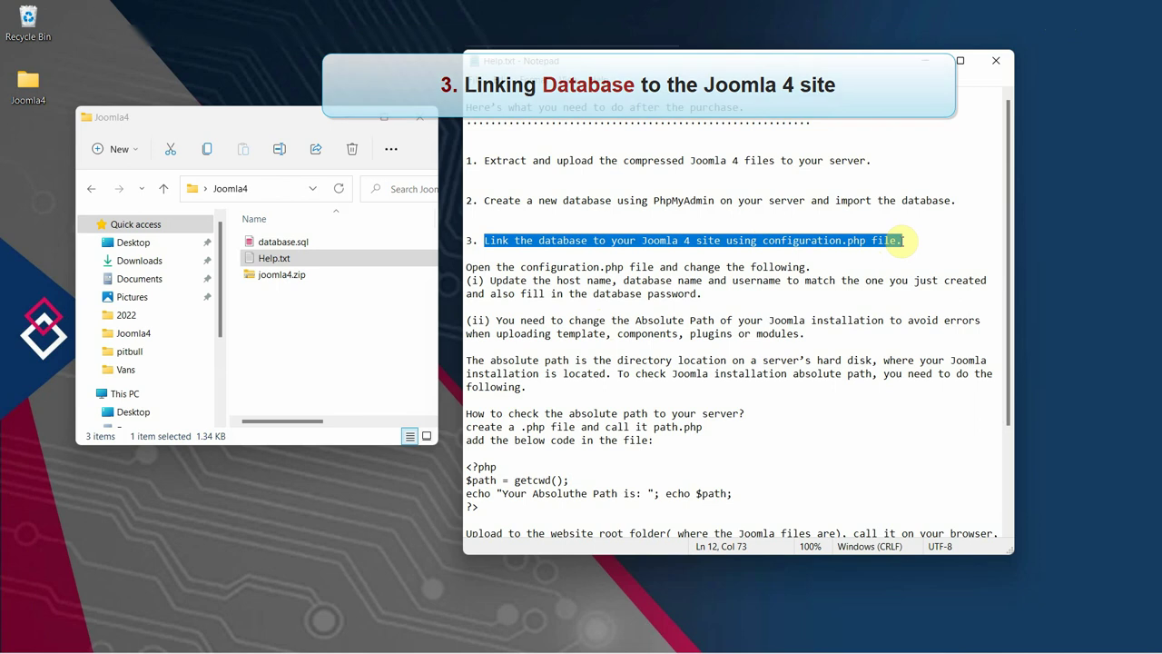
left_click(904, 240)
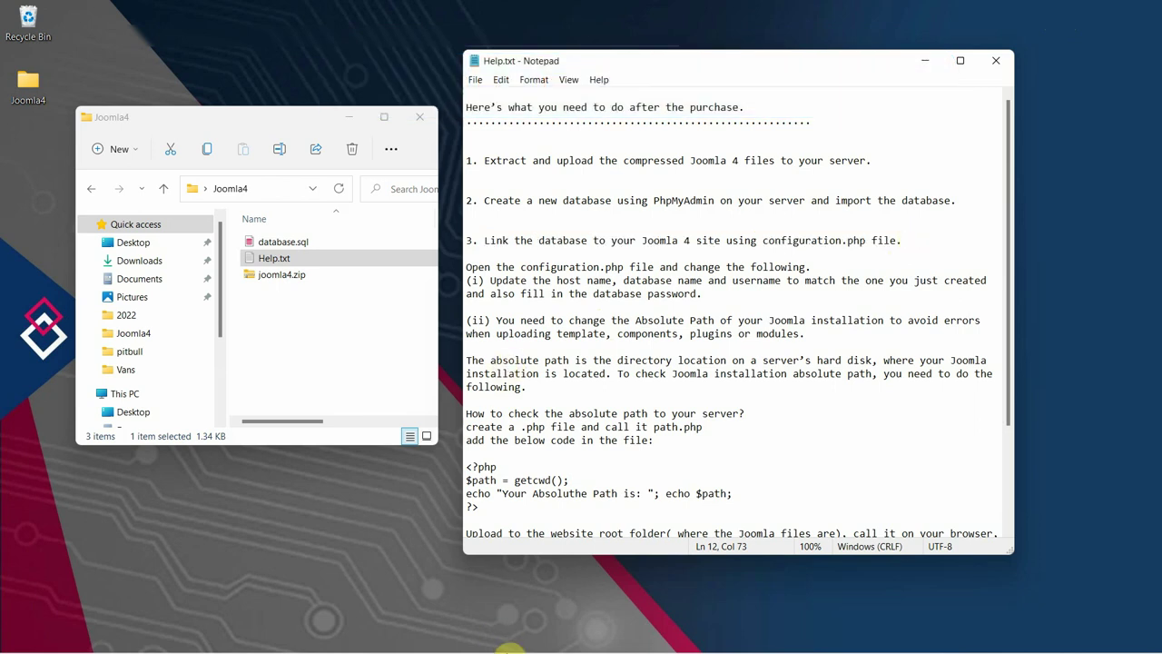
left_click(681, 635)
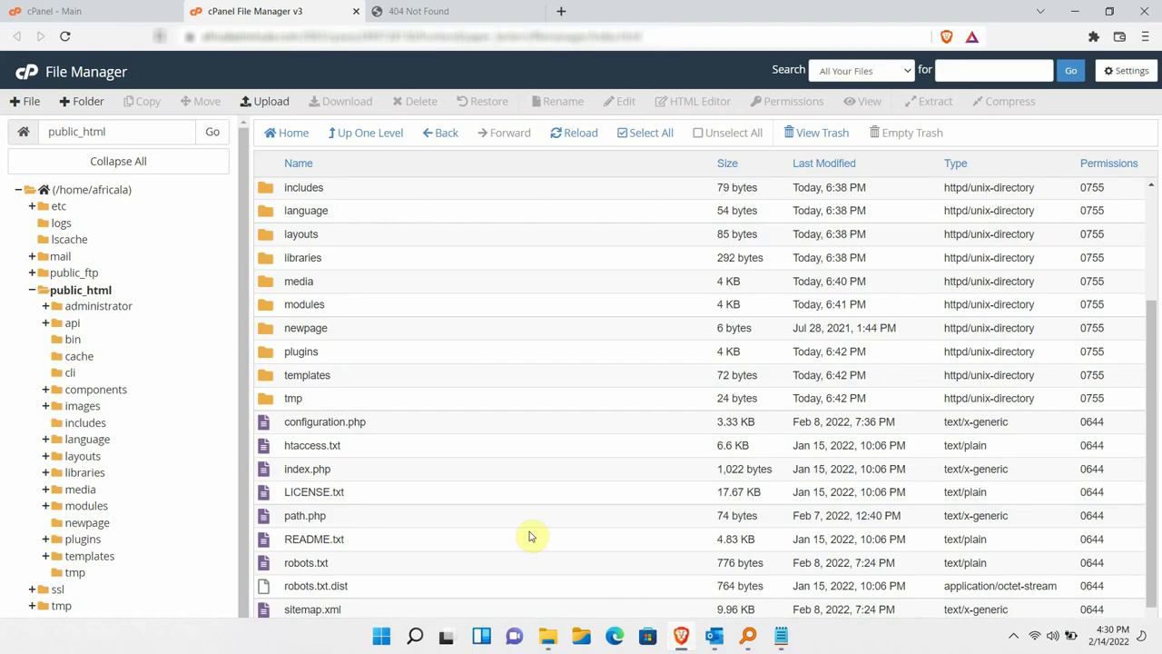
Open public_html's configuration.php in the File Manager code editor, accepting the default encoding.
left_click(354, 431)
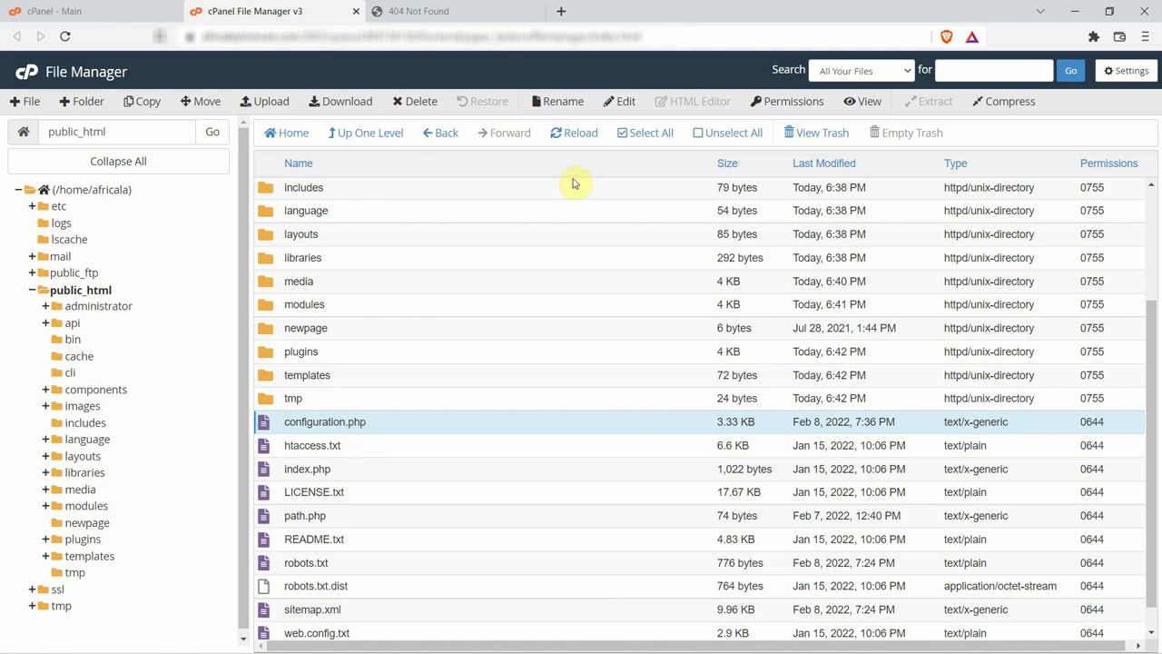
left_click(613, 108)
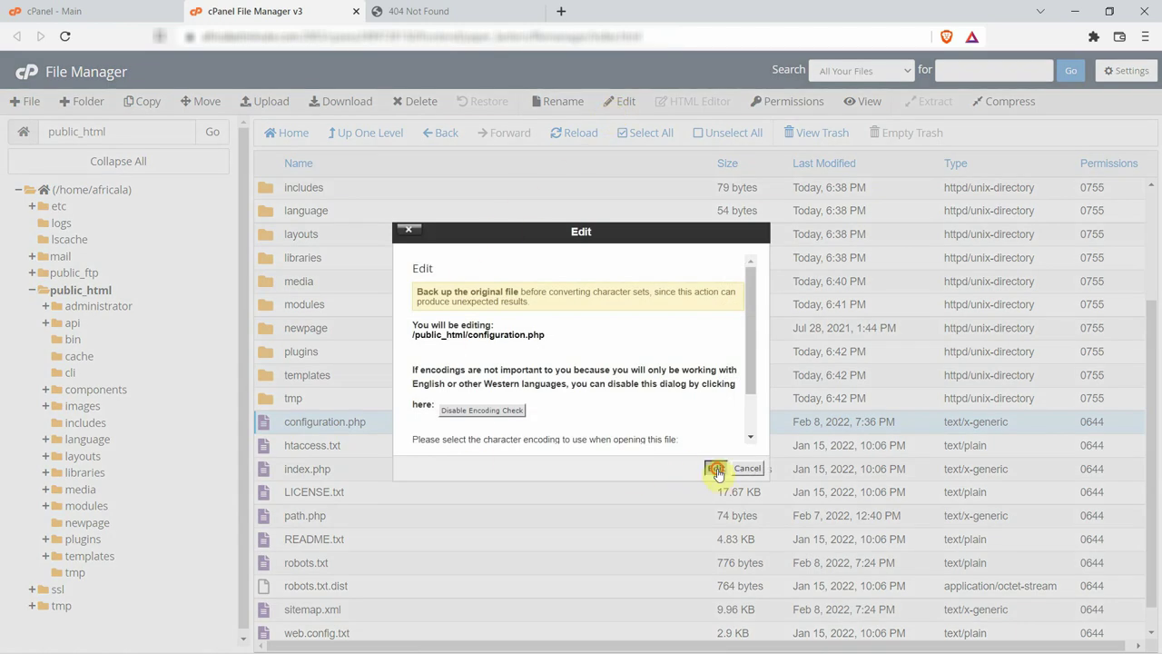
left_click(715, 469)
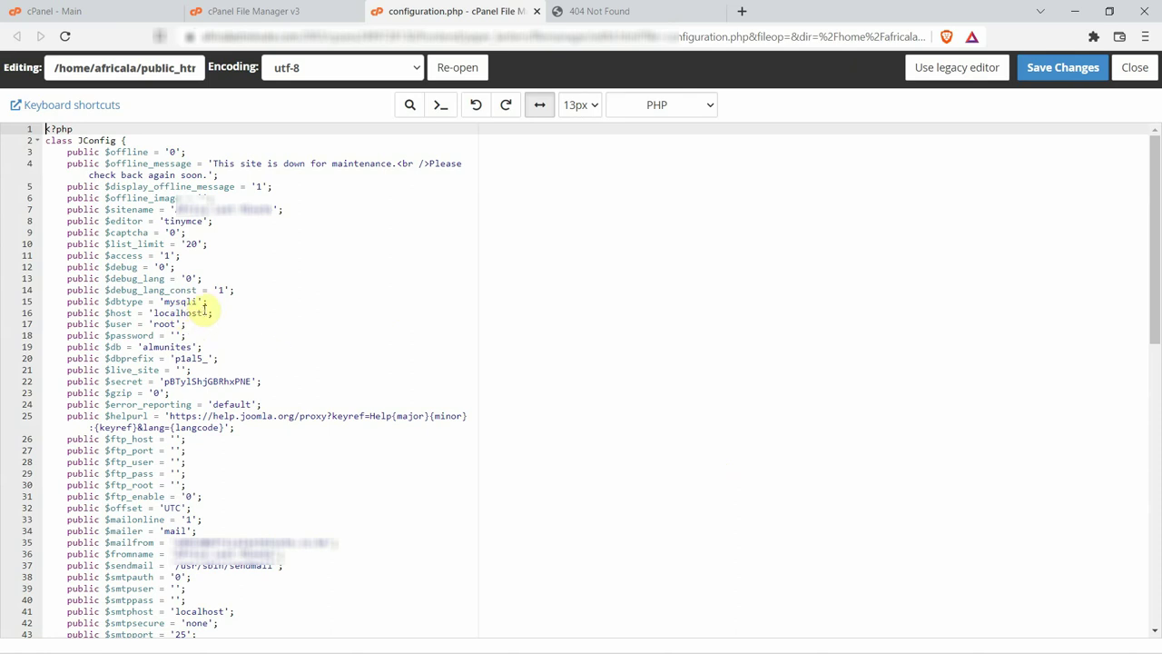
Replace the database name almunites on line 19 with africala_afric2022, copied from MySQL Databases.
left_click(88, 8)
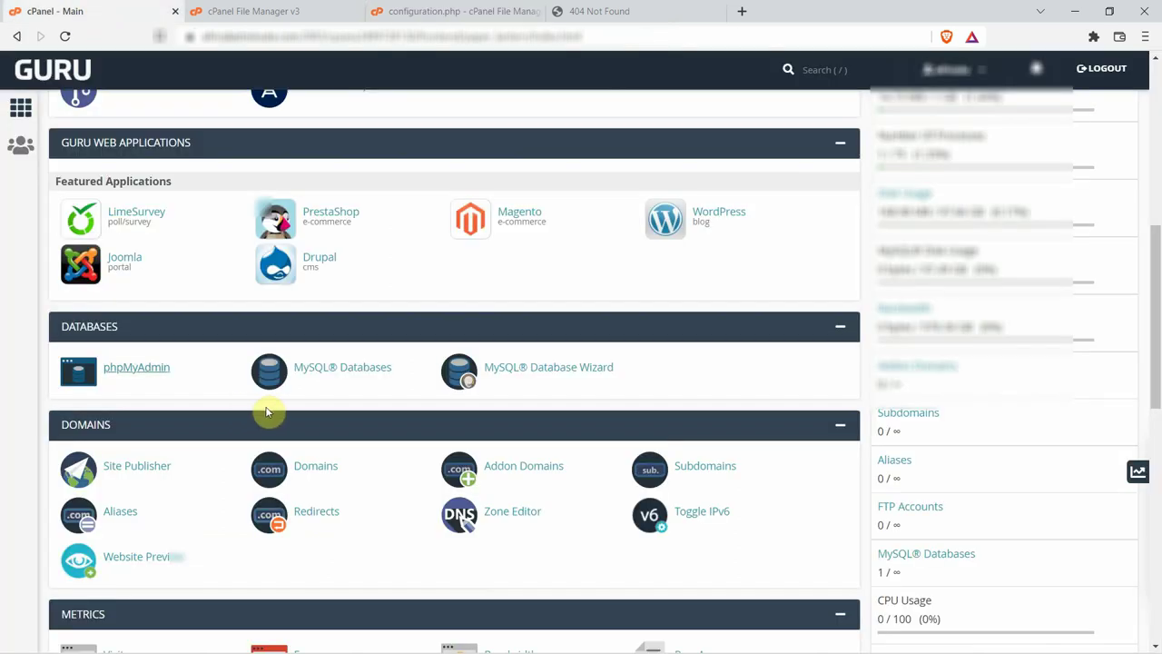
left_click(329, 372)
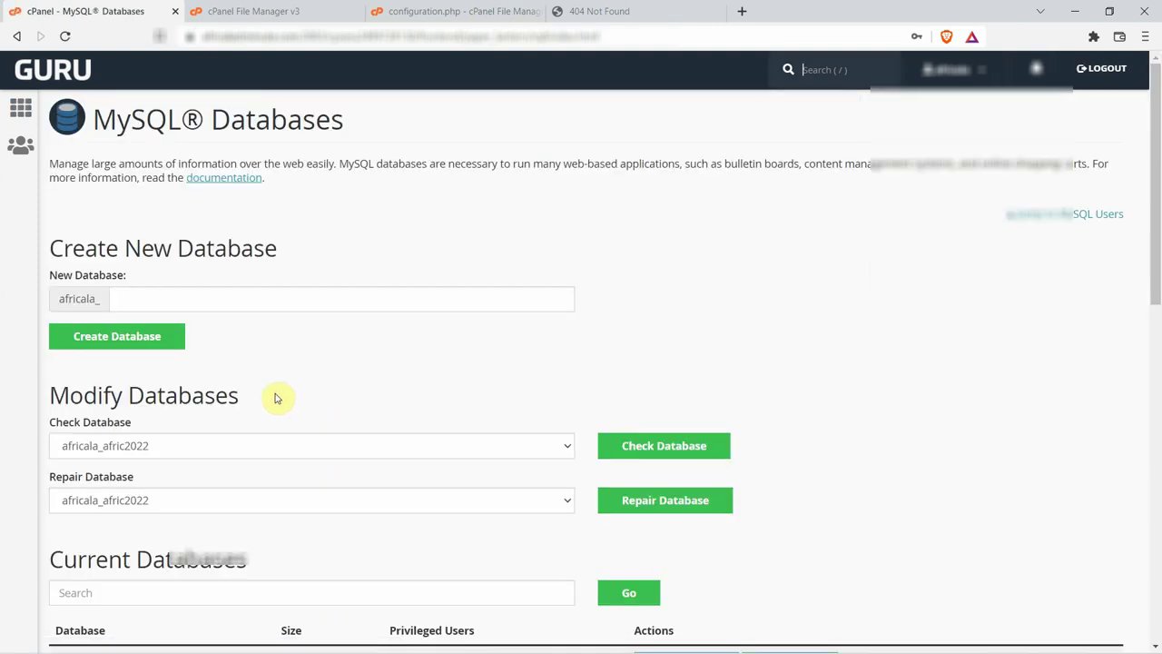
scroll(277, 397, "down", 3)
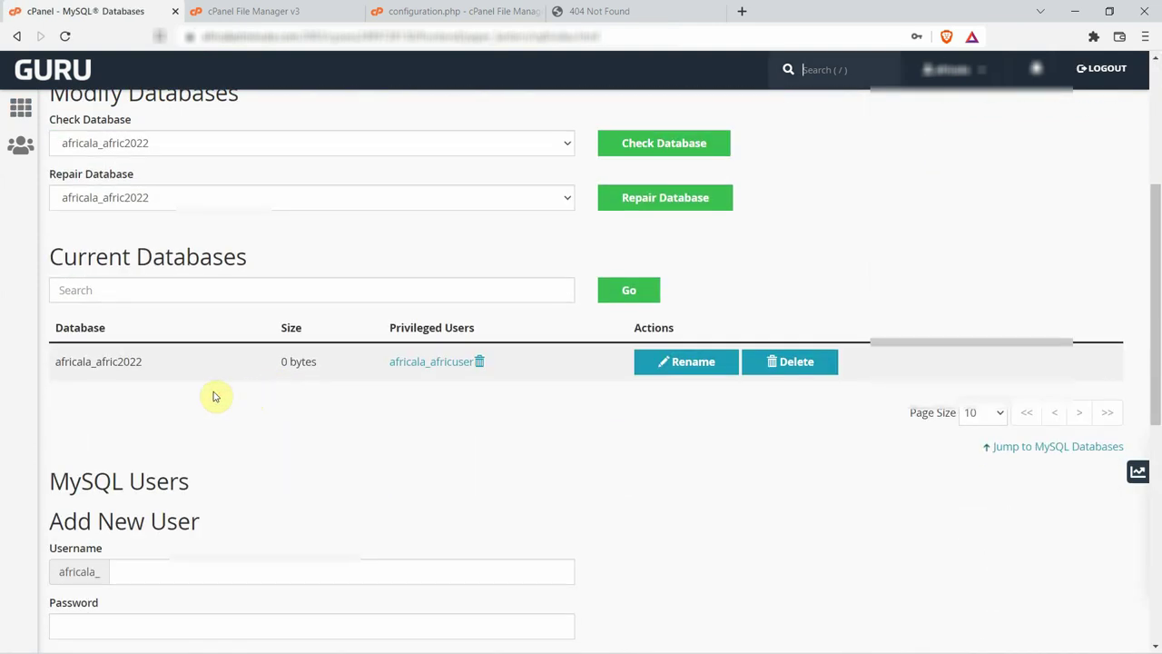
left_click_drag(56, 361, 141, 361)
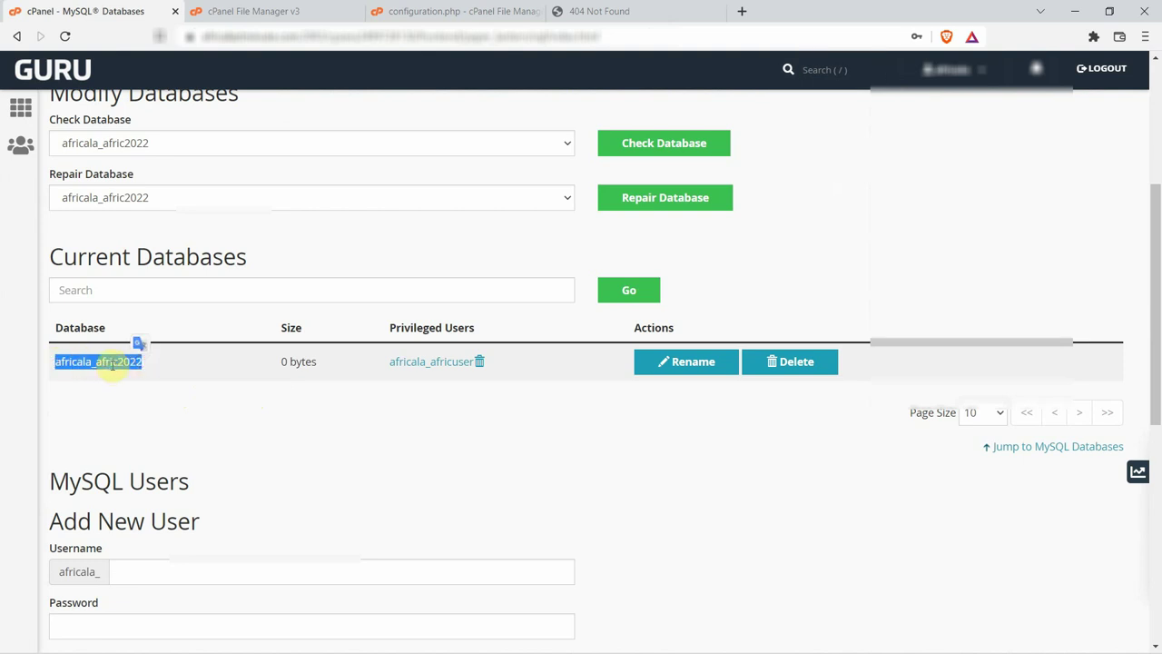
right_click(107, 363)
left_click(170, 383)
left_click(404, 13)
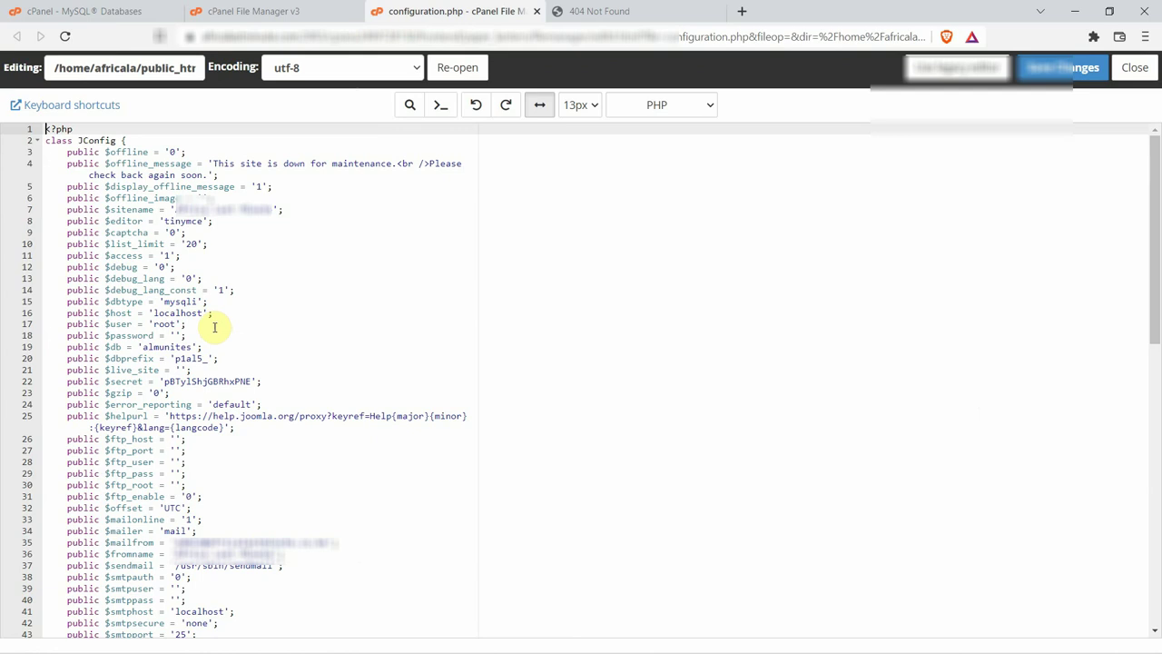
left_click_drag(193, 346, 141, 347)
right_click(152, 347)
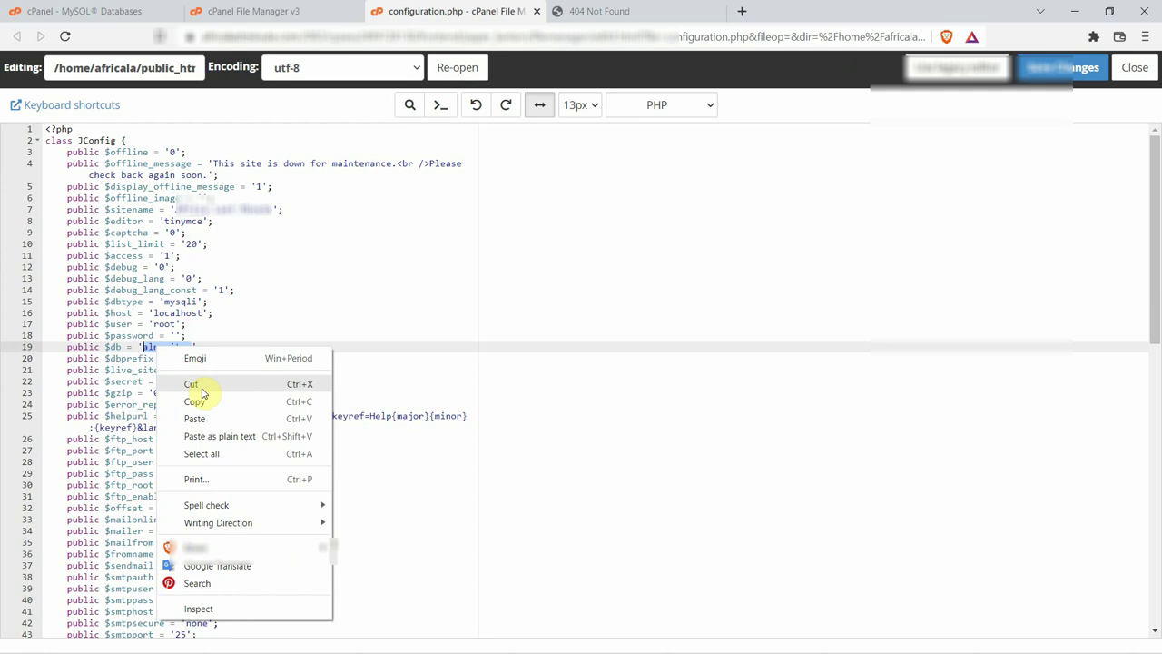
left_click(210, 415)
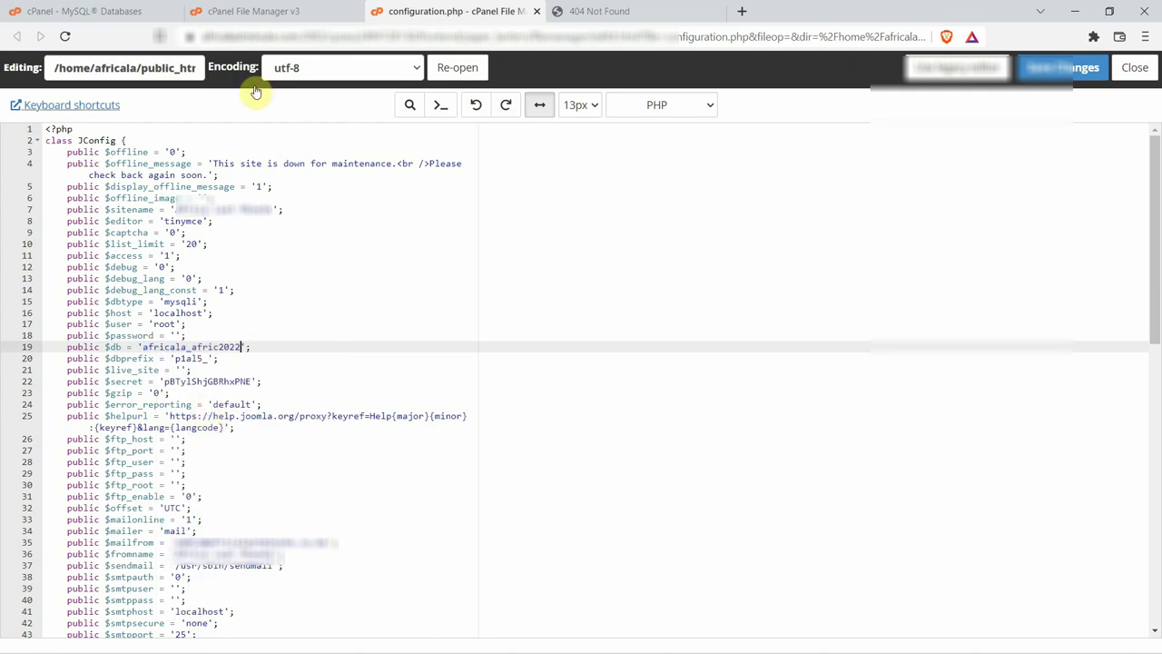
Replace user root on line 17 with the copied database user africala_africuser, fixing spacing.
left_click(238, 17)
left_click(113, 11)
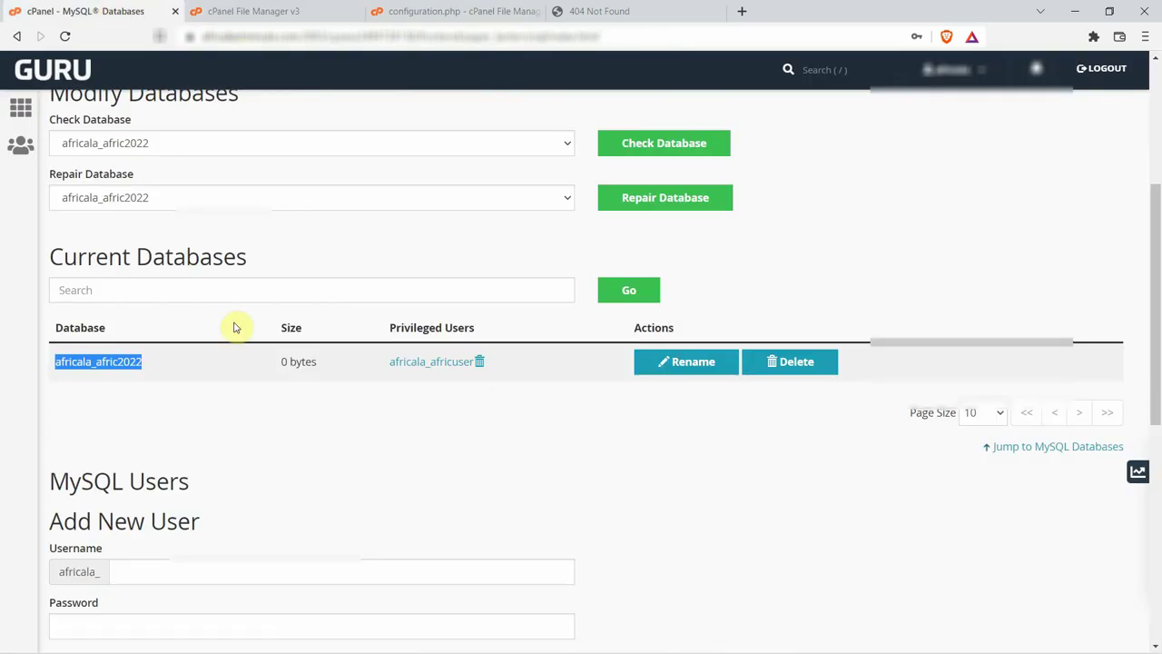
left_click_drag(381, 363, 471, 365)
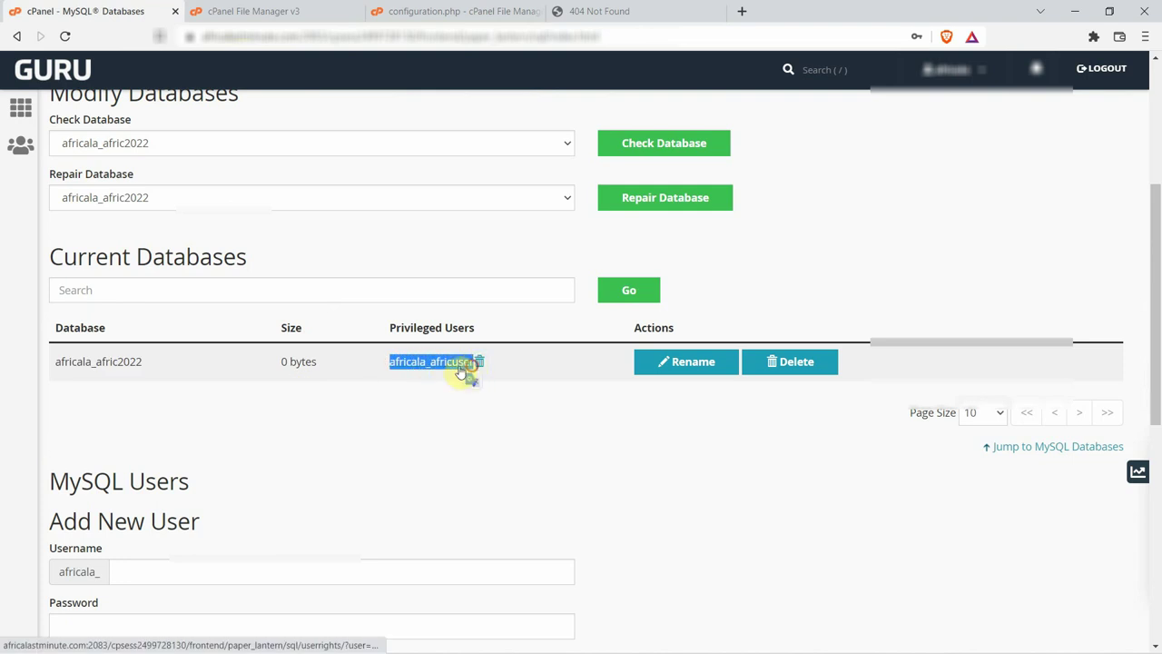
right_click(432, 364)
left_click(486, 502)
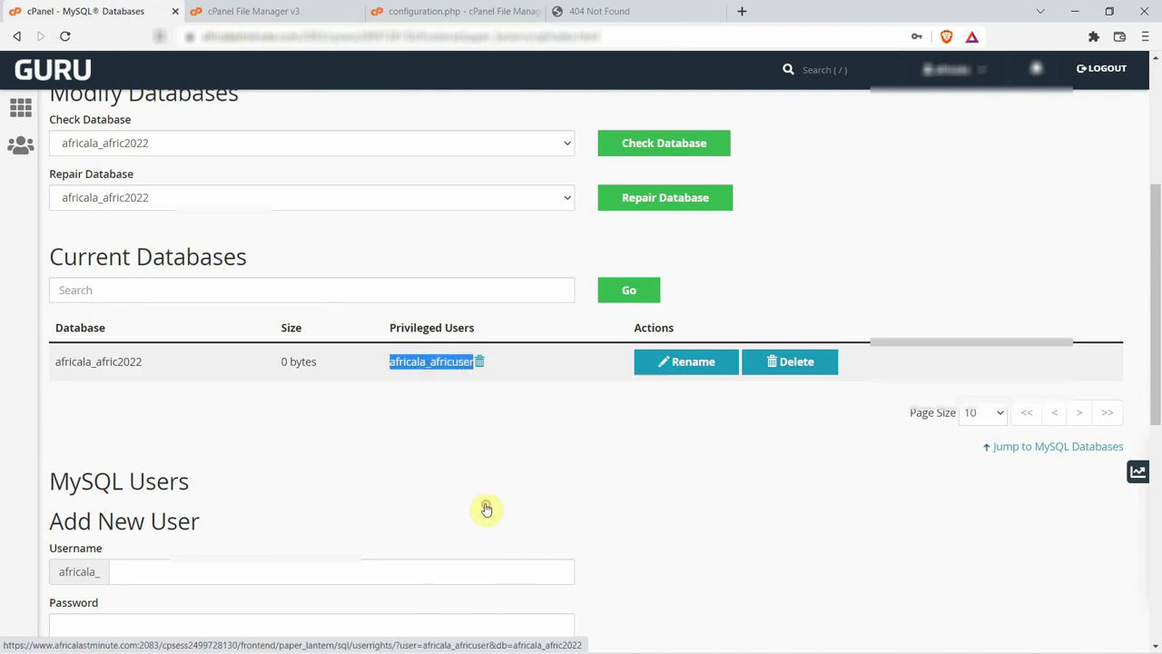
left_click(436, 16)
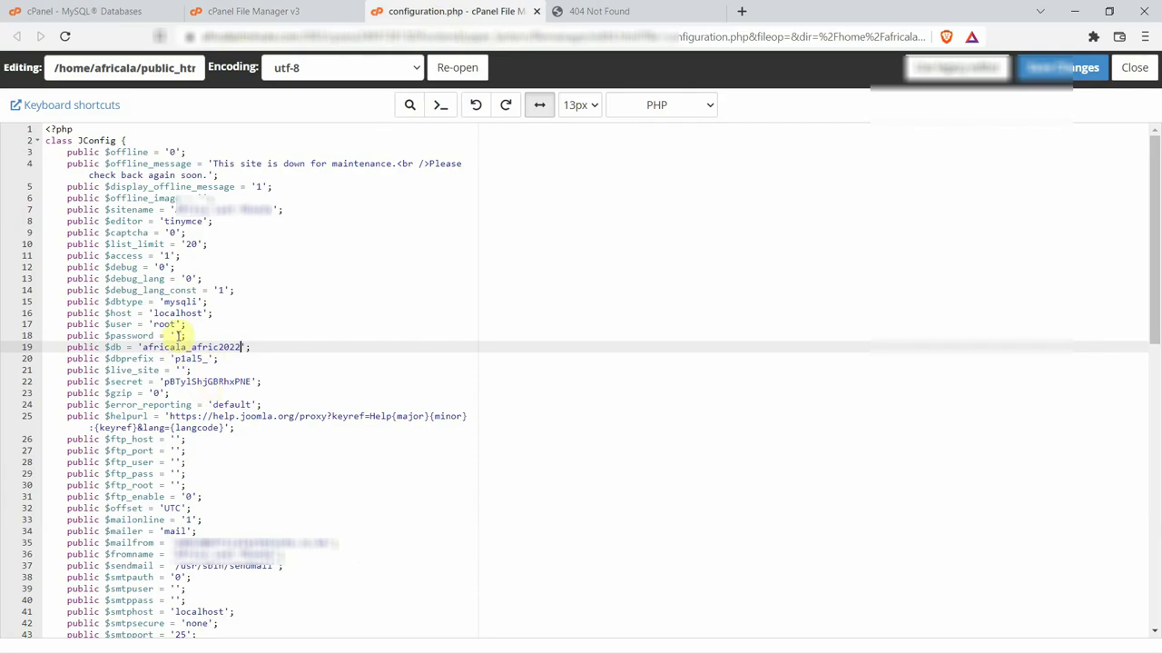
double_click(172, 323)
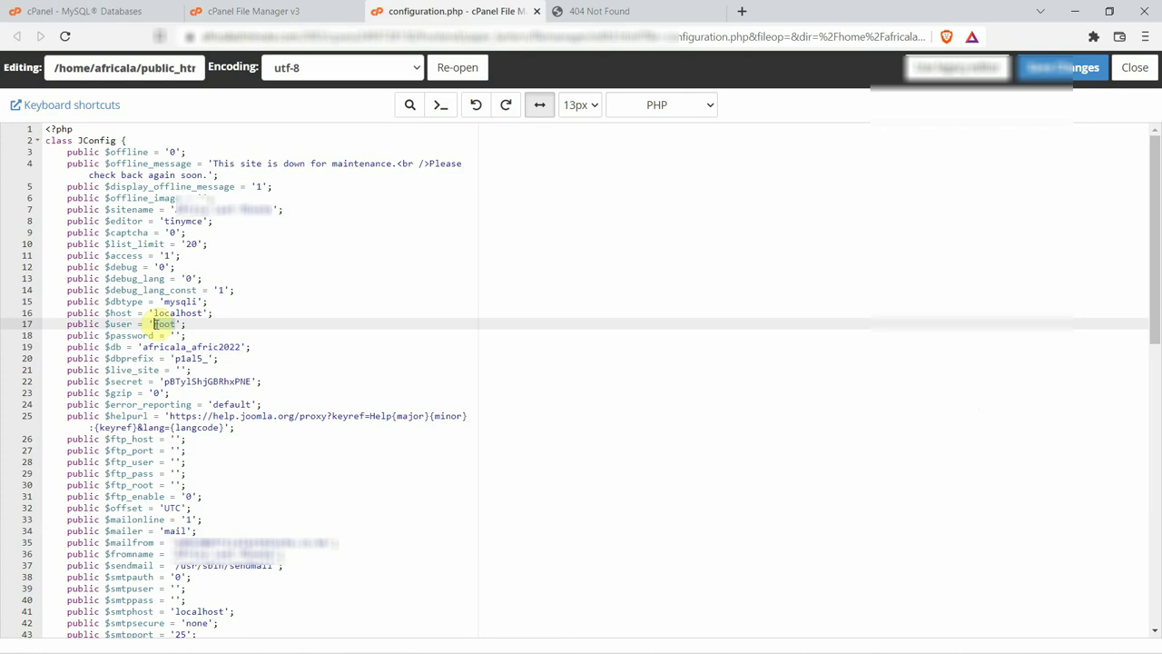
right_click(157, 324)
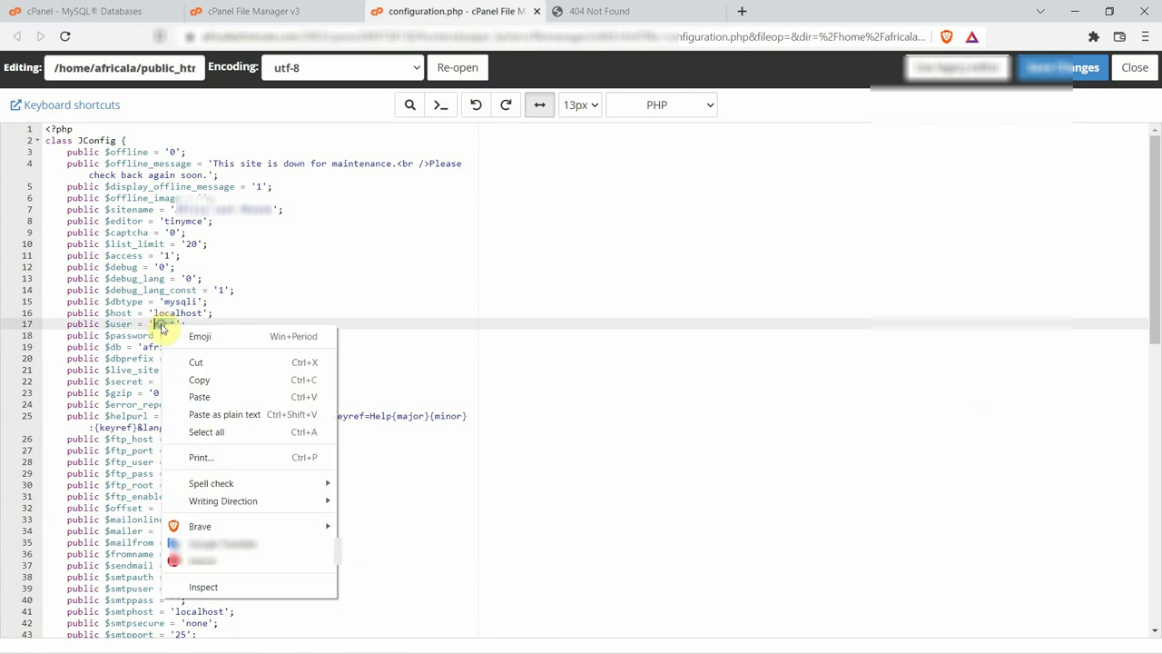
left_click(202, 396)
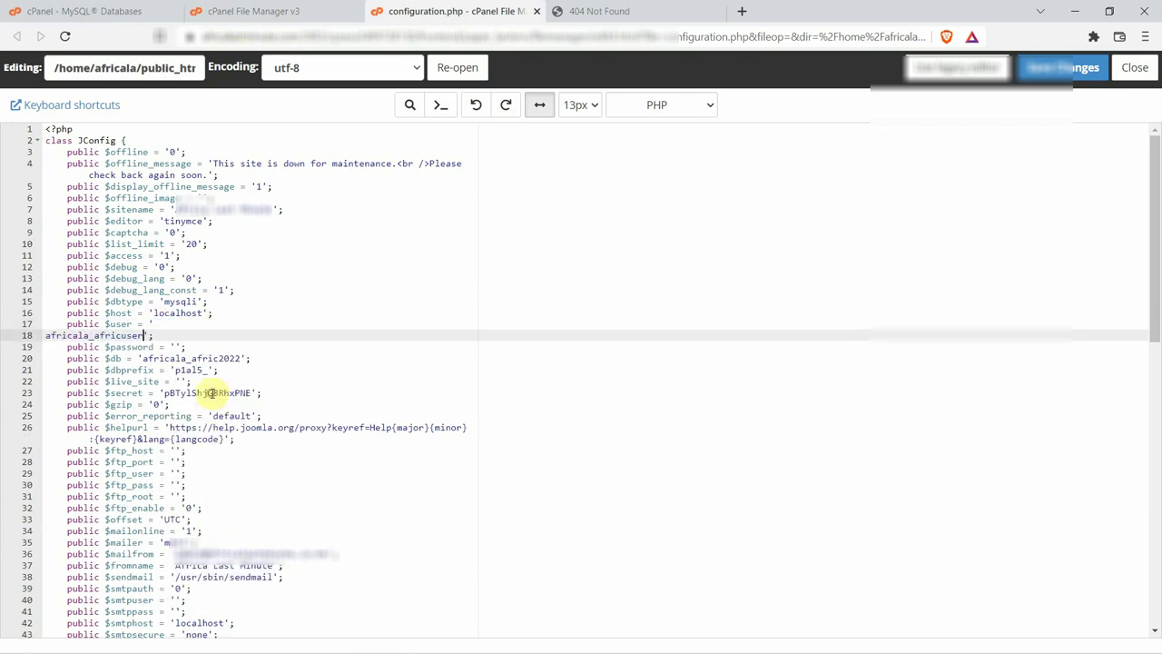
left_click(47, 335)
key("BackSpace")
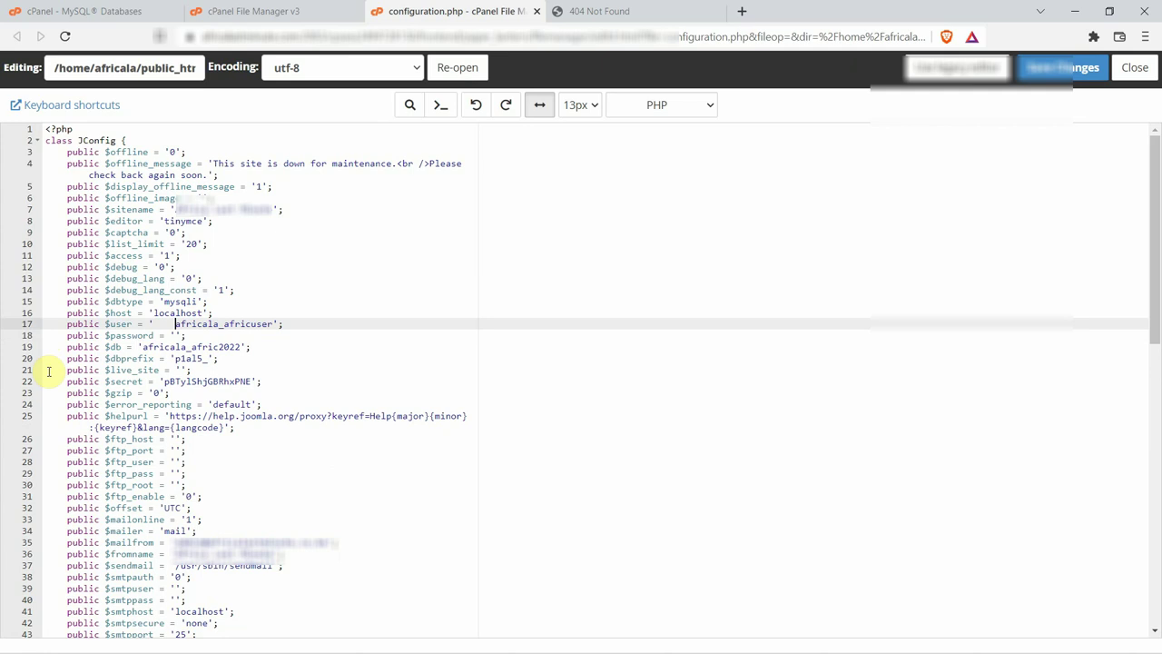
key("BackSpace")
key("BackSpace")
key("BackSpace")
key("BackSpace")
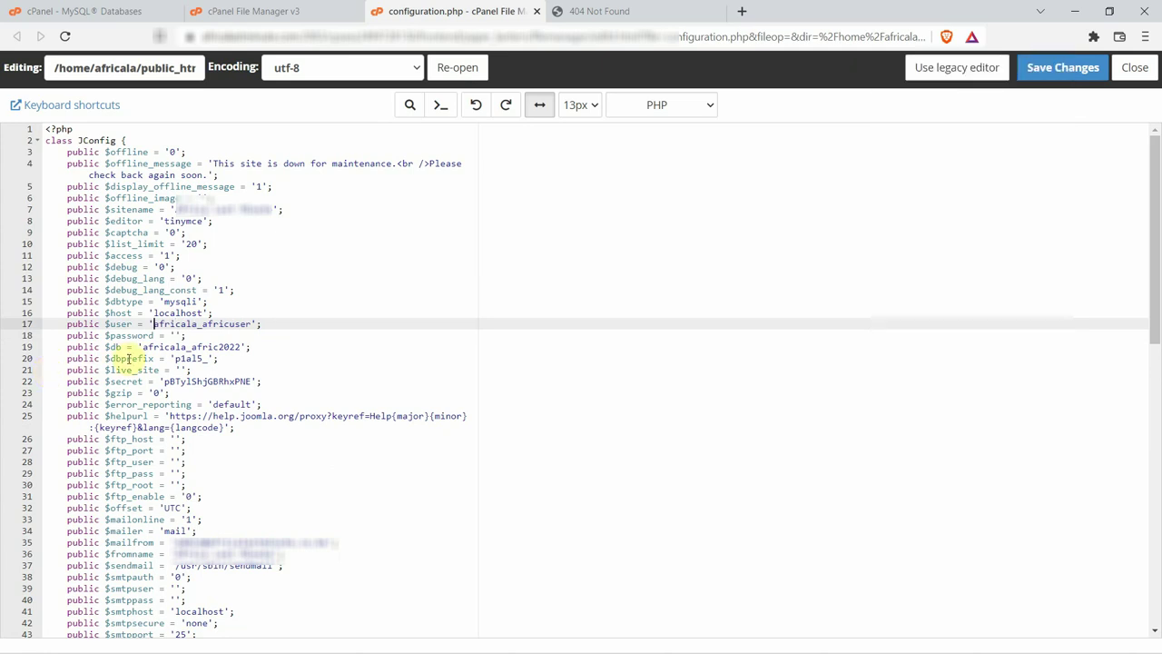
Paste the database password into the $password value and save configuration.php.
left_click(174, 335)
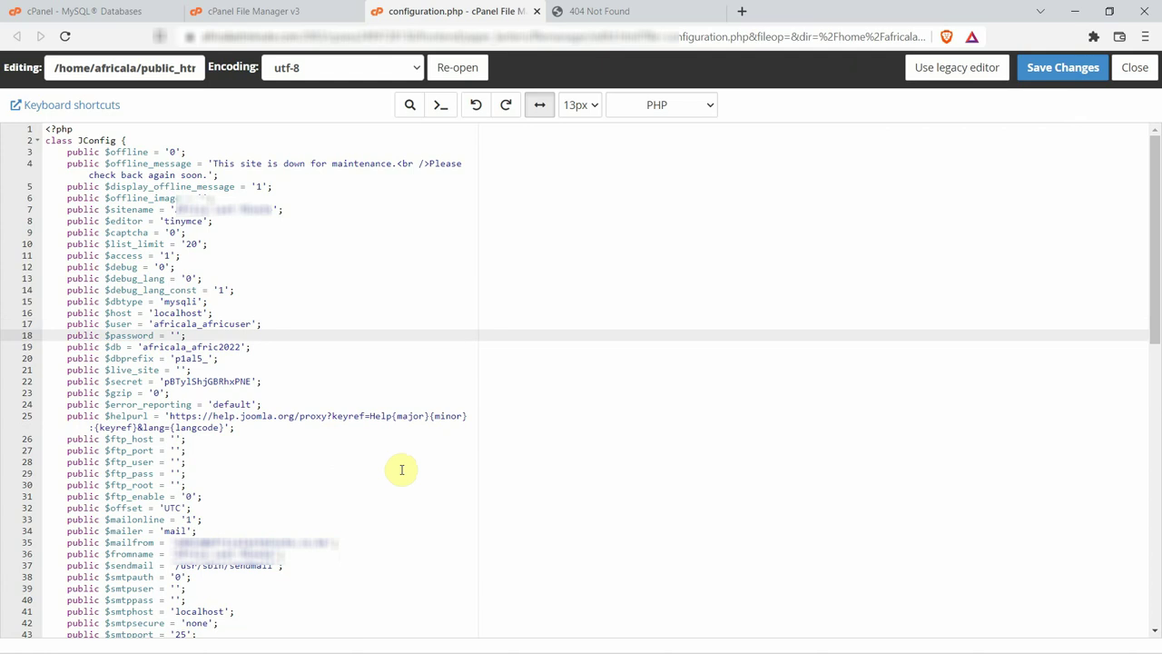
key("ctrl+v")
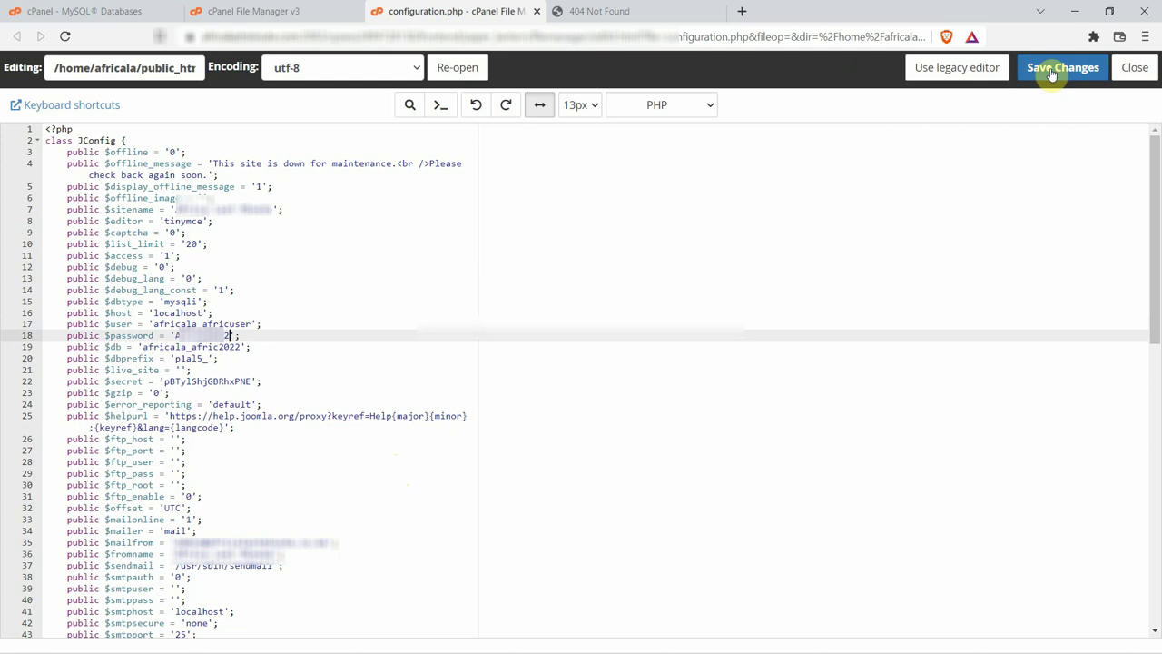
left_click(1055, 71)
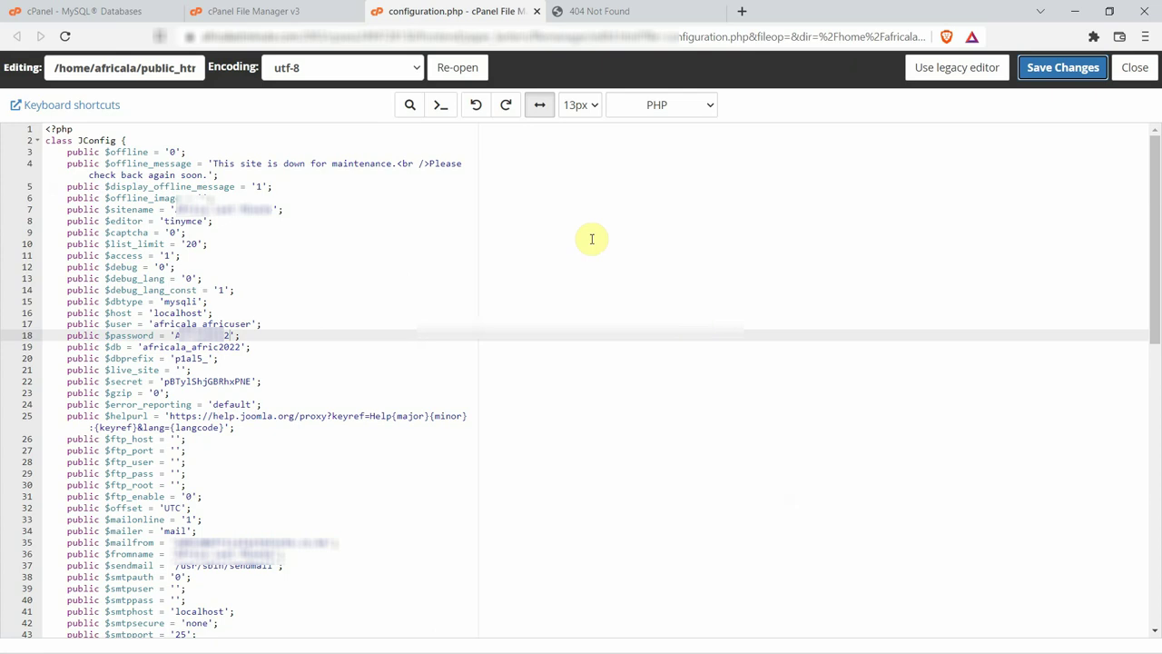
Reload the site's 404 tab so the Joomla safari homepage loads.
left_click(596, 13)
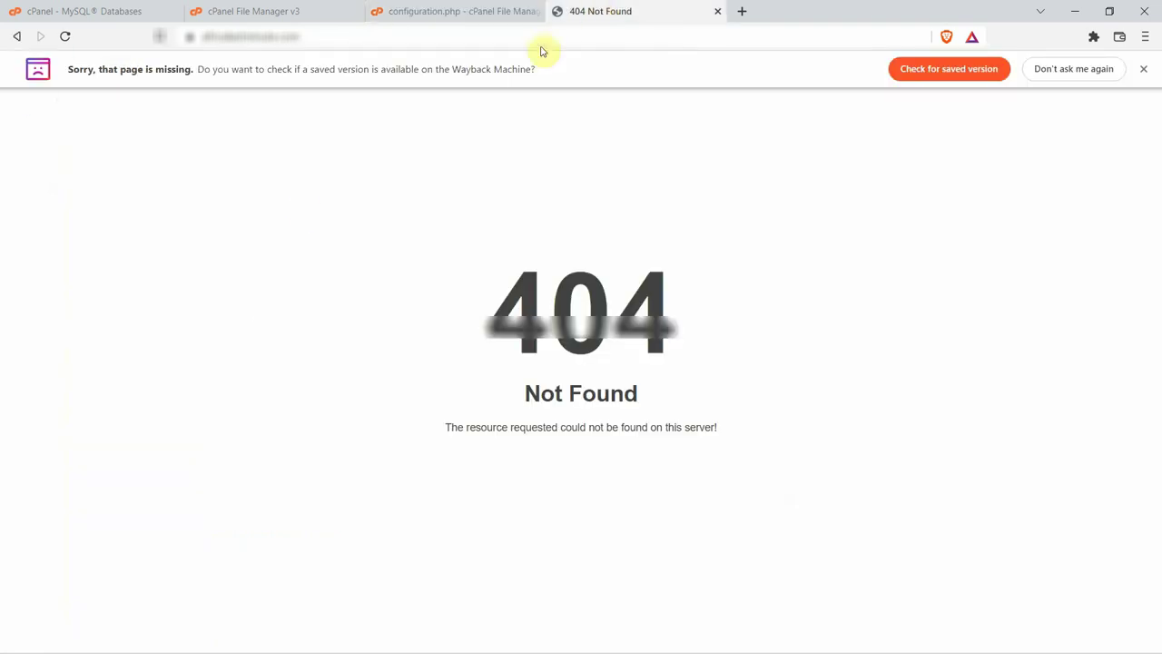
left_click(65, 38)
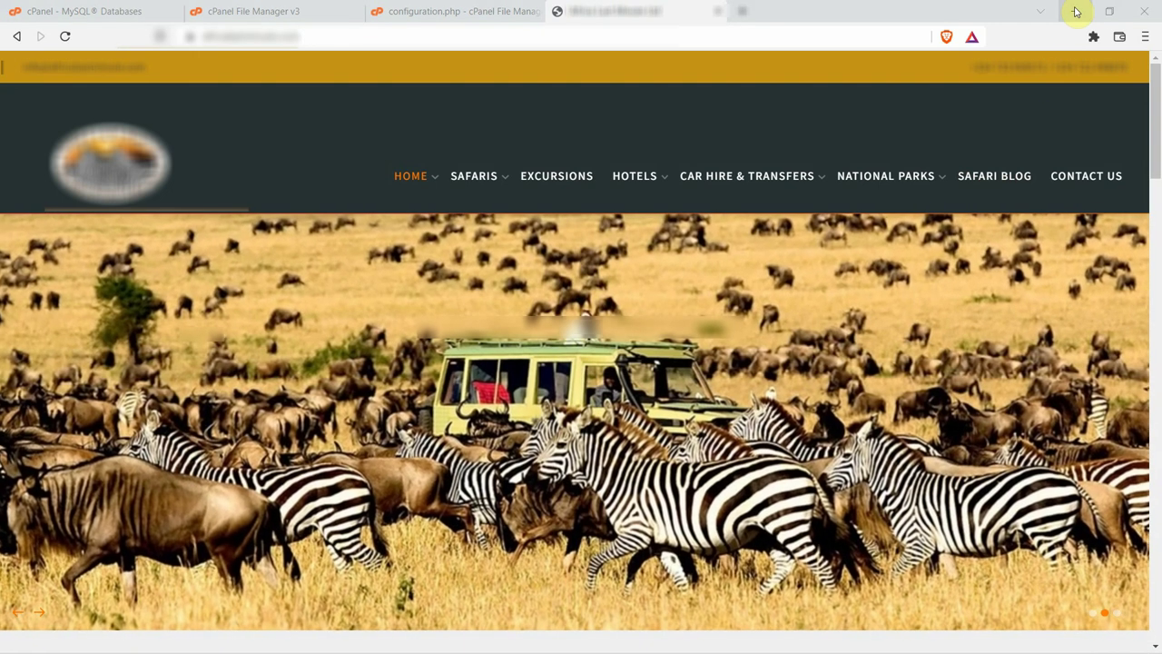
Minimize the browser and read Help.txt's instructions for updating Joomla's Absolute Path.
left_click(1074, 11)
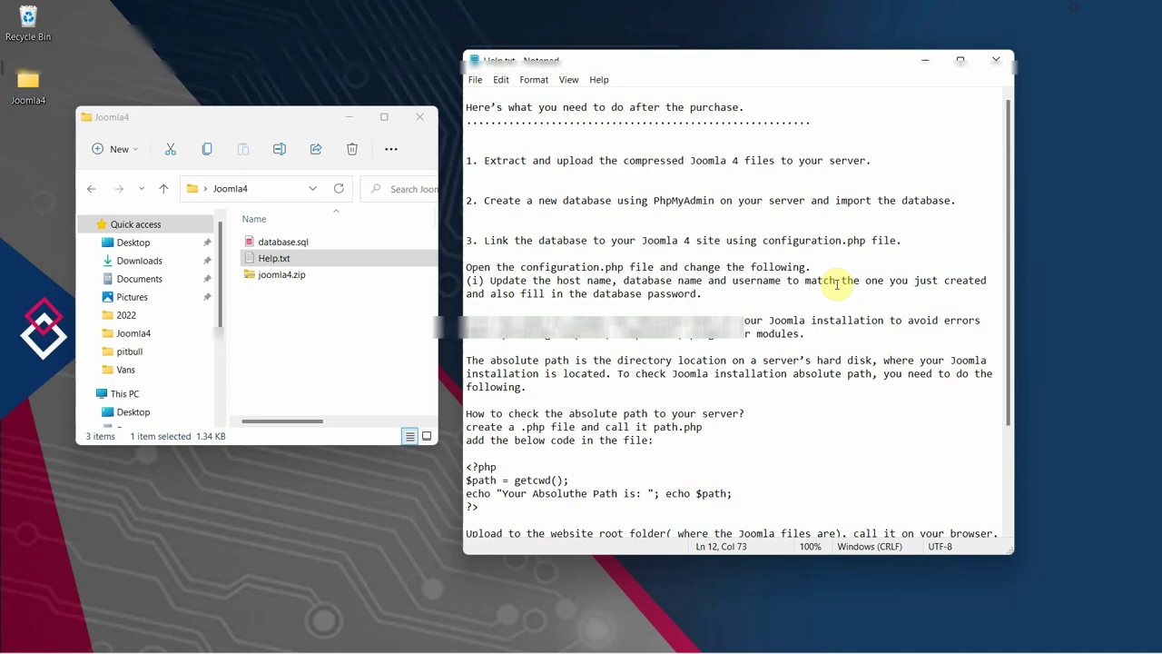
left_click(495, 281)
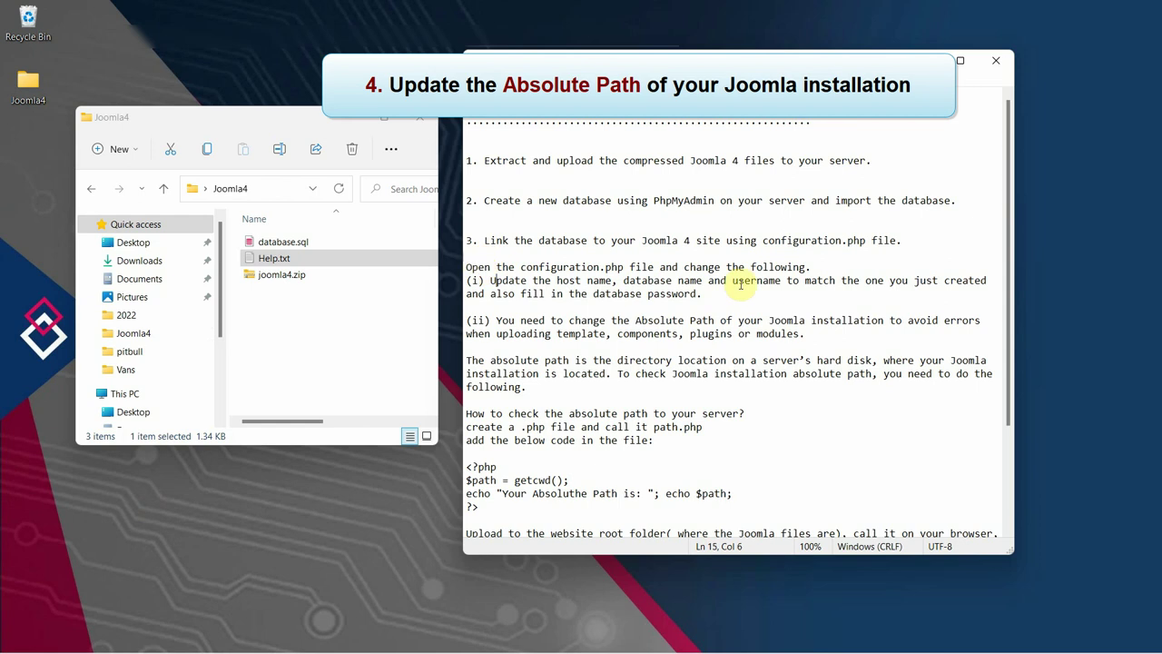
left_click_drag(518, 320, 564, 320)
left_click_drag(635, 320, 717, 322)
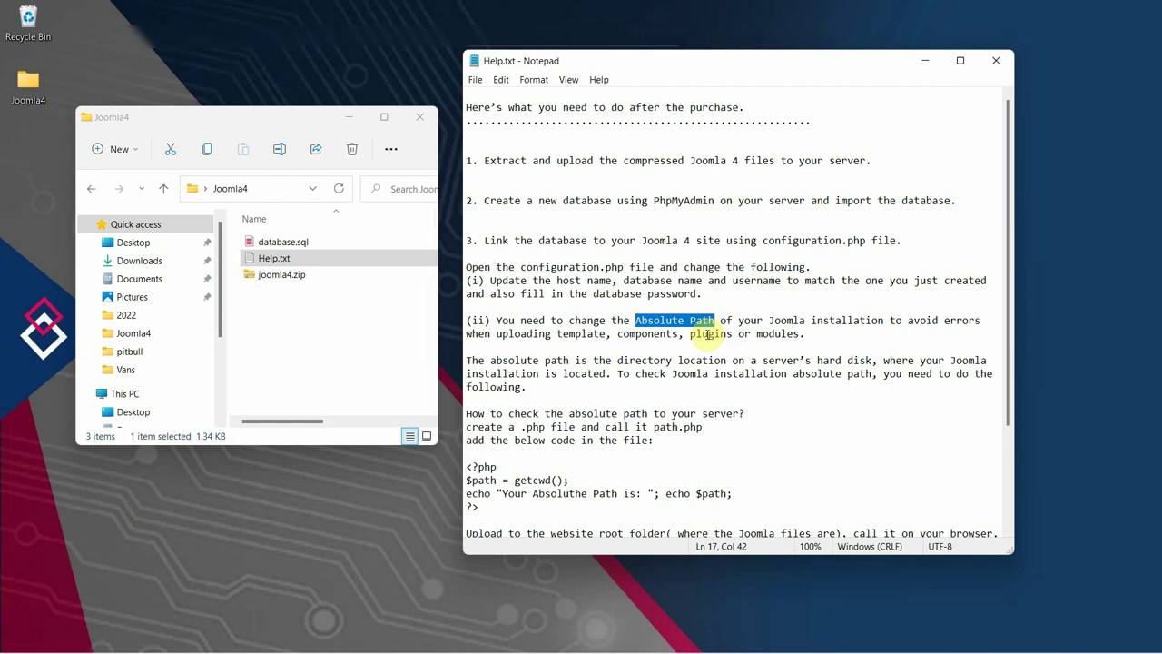
left_click(705, 334)
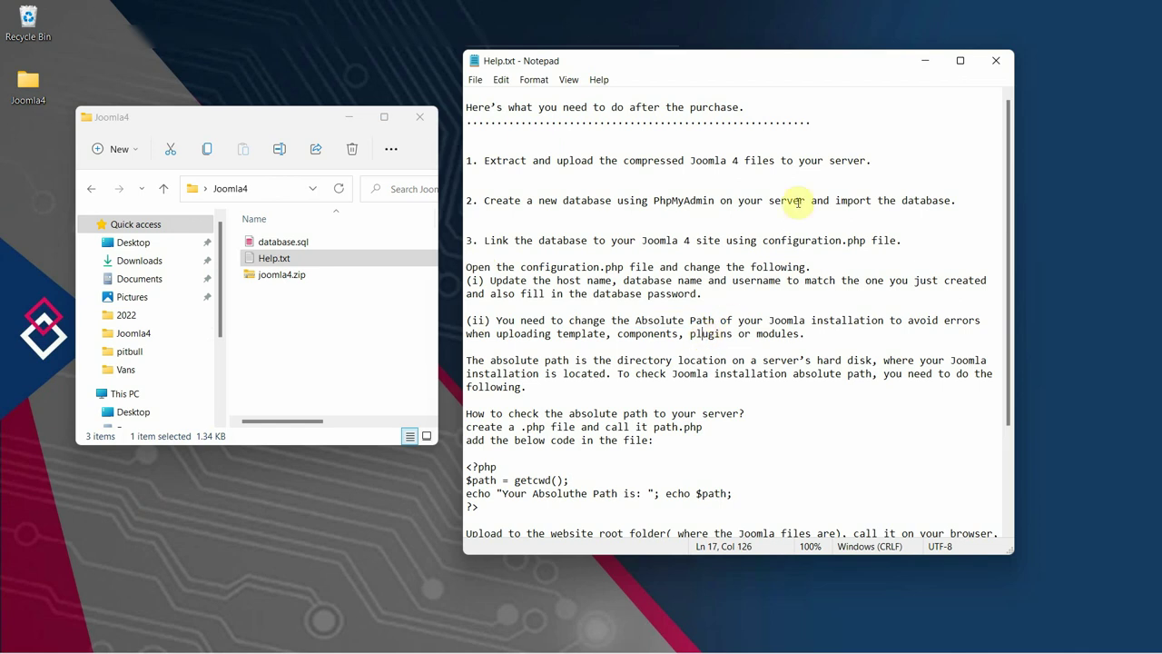
Create a new text document in Joomla4 and paste Help.txt's absolute-path PHP code into it.
left_click(270, 319)
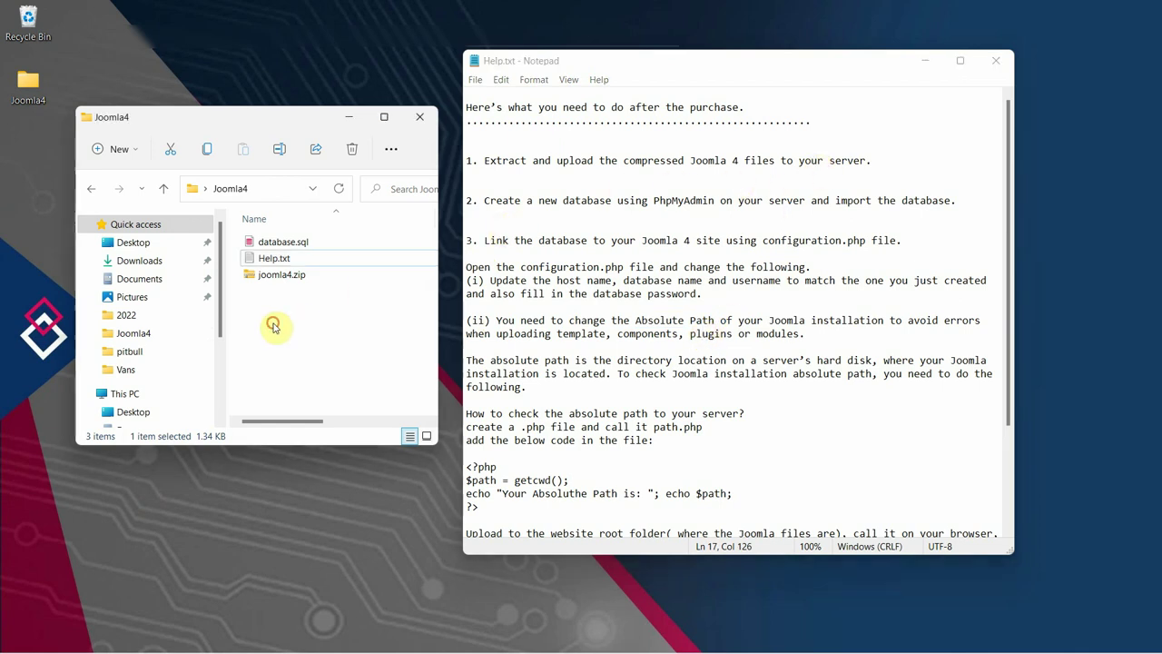
right_click(268, 319)
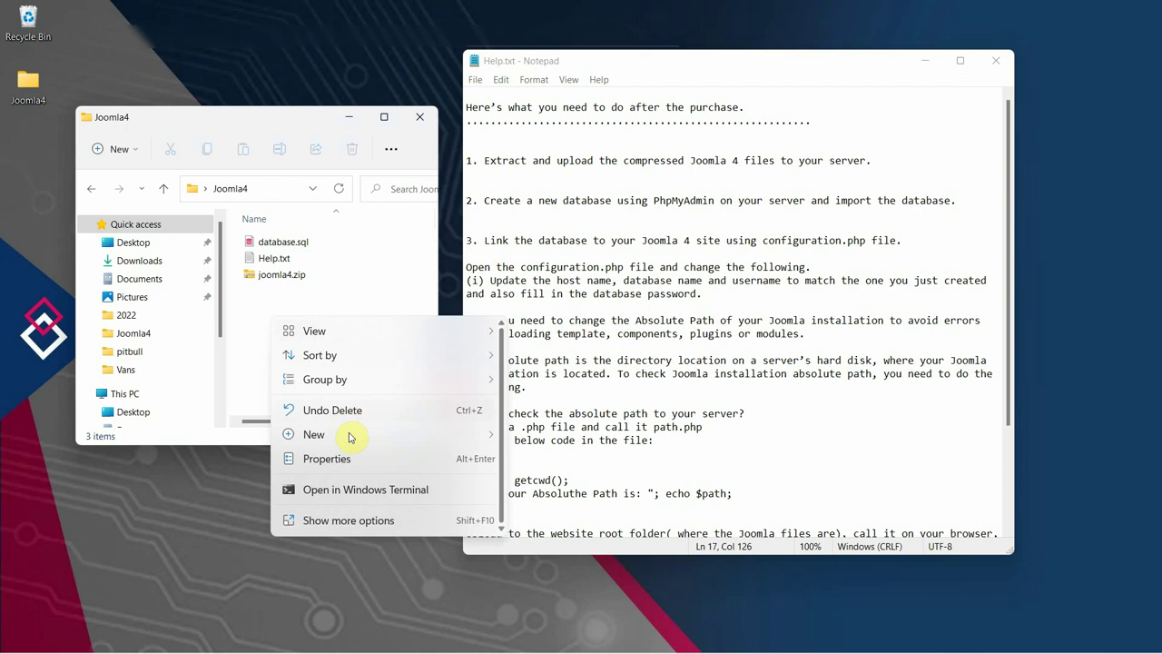
mouse_move(353, 439)
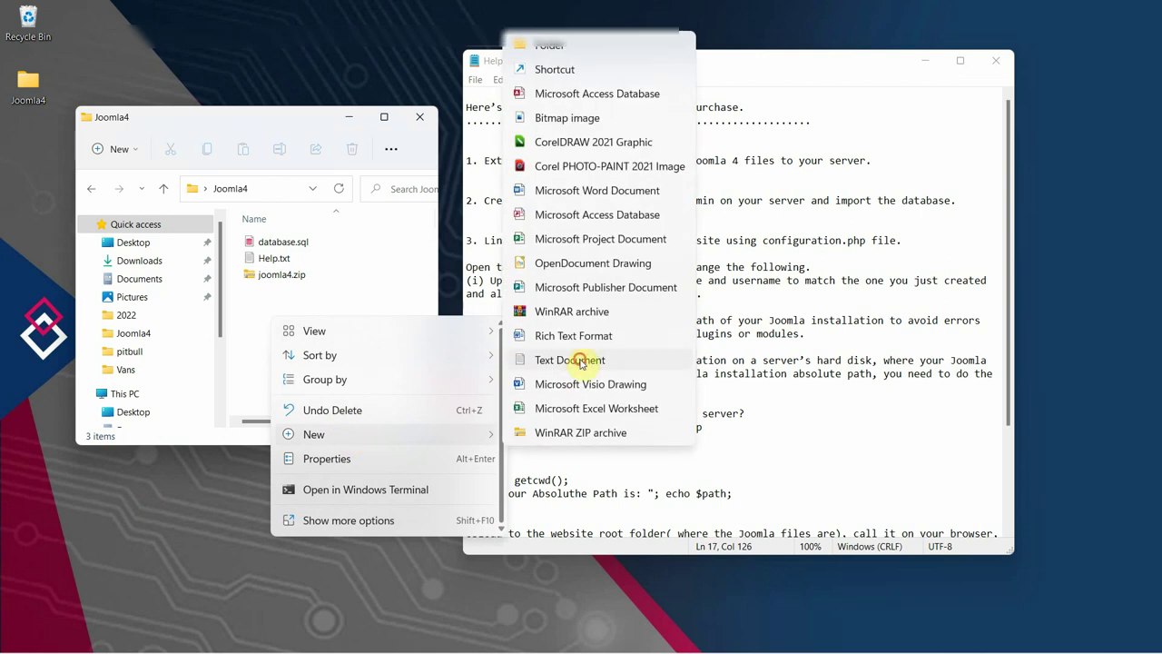
left_click(578, 360)
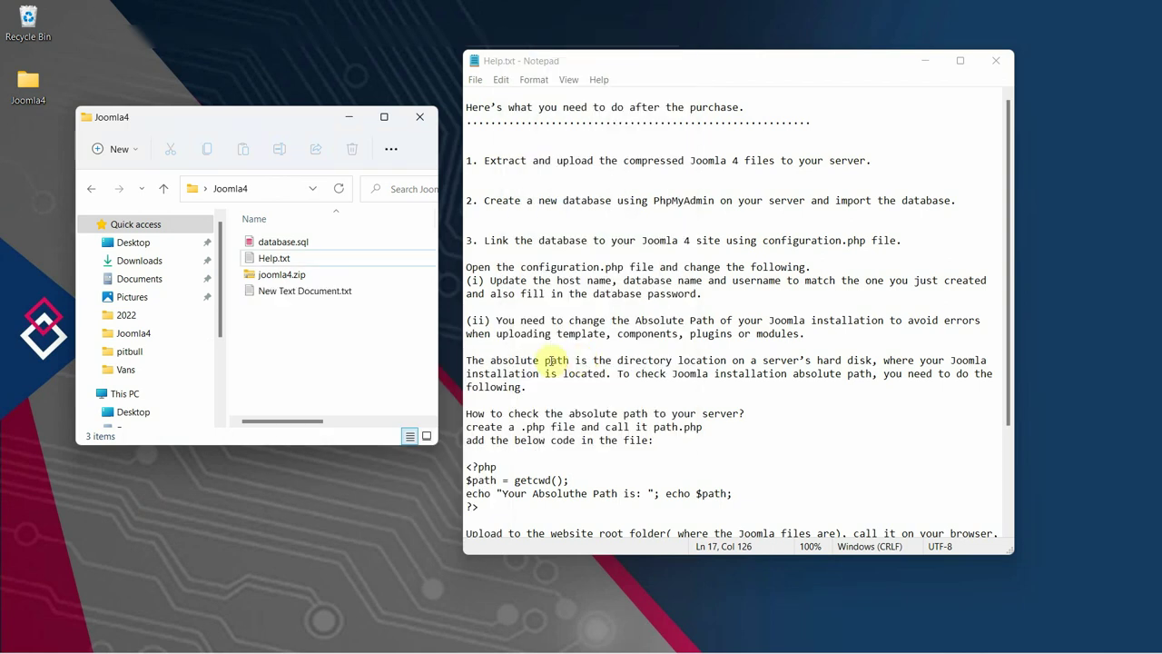
left_click(286, 353)
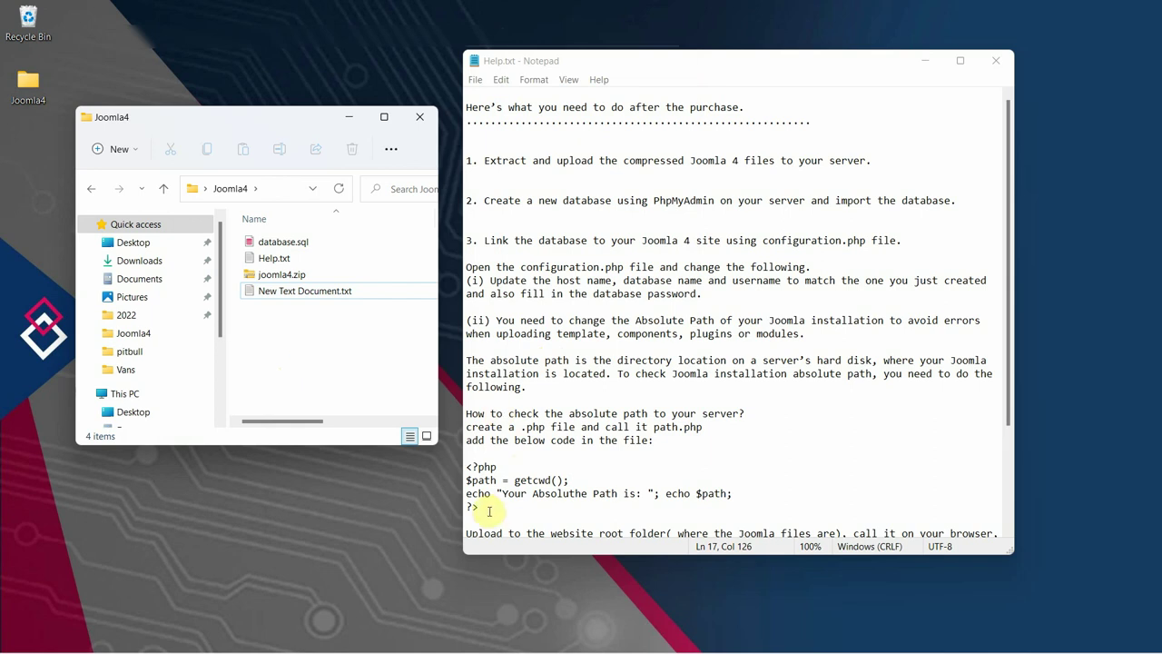
left_click_drag(486, 510, 467, 469)
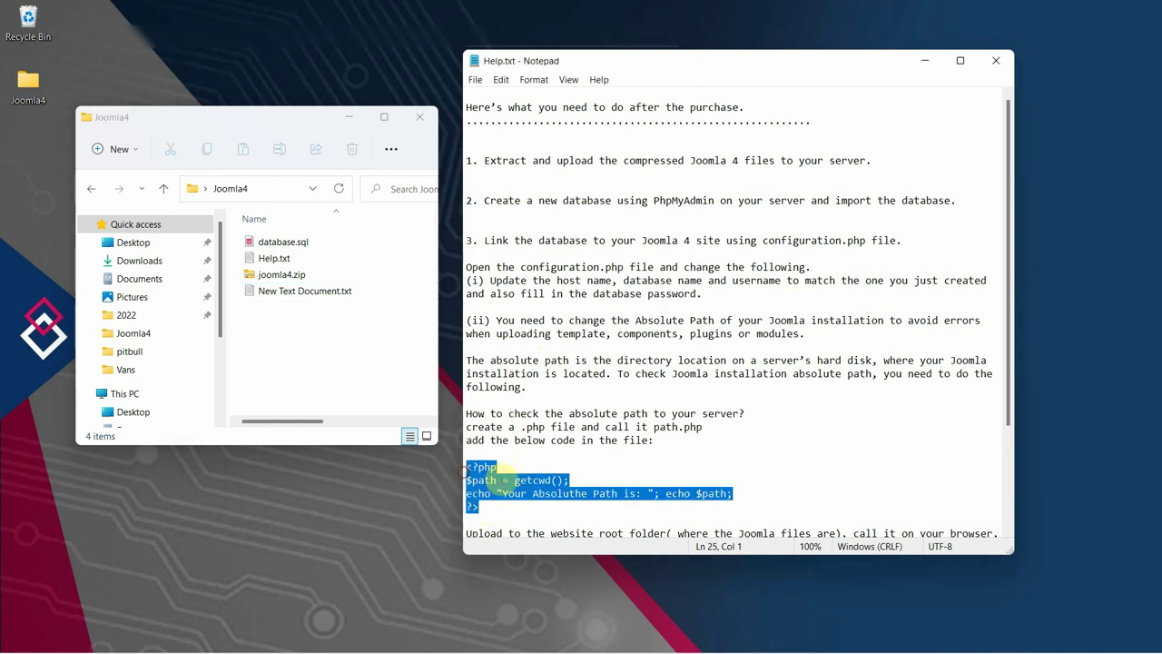
right_click(507, 476)
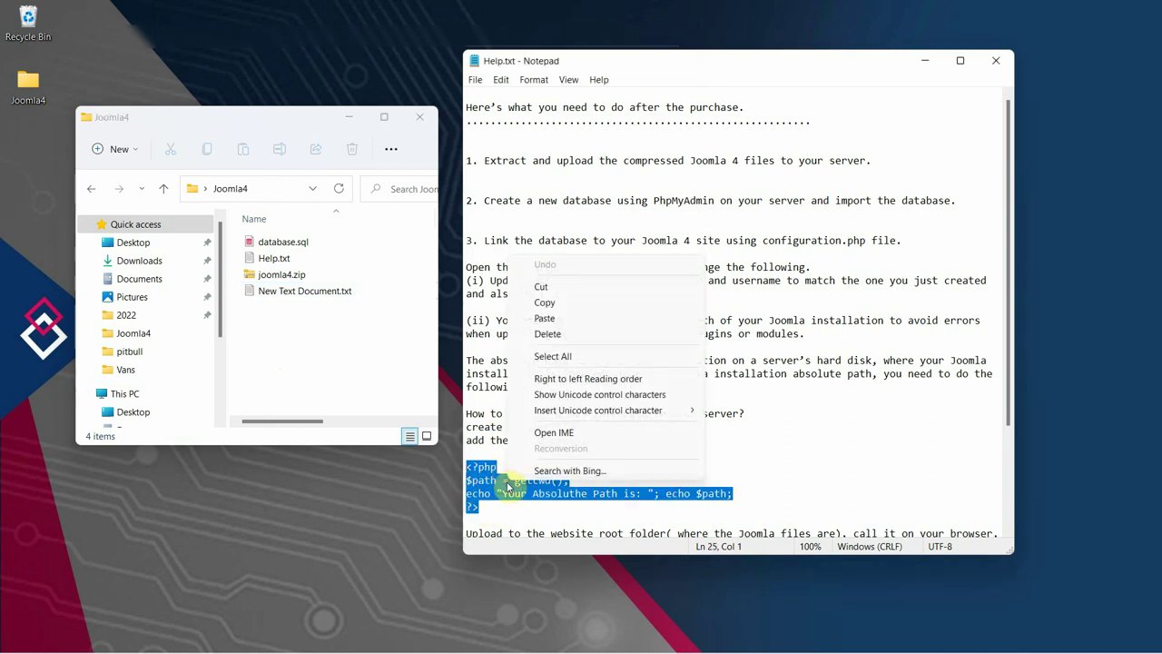
left_click(560, 304)
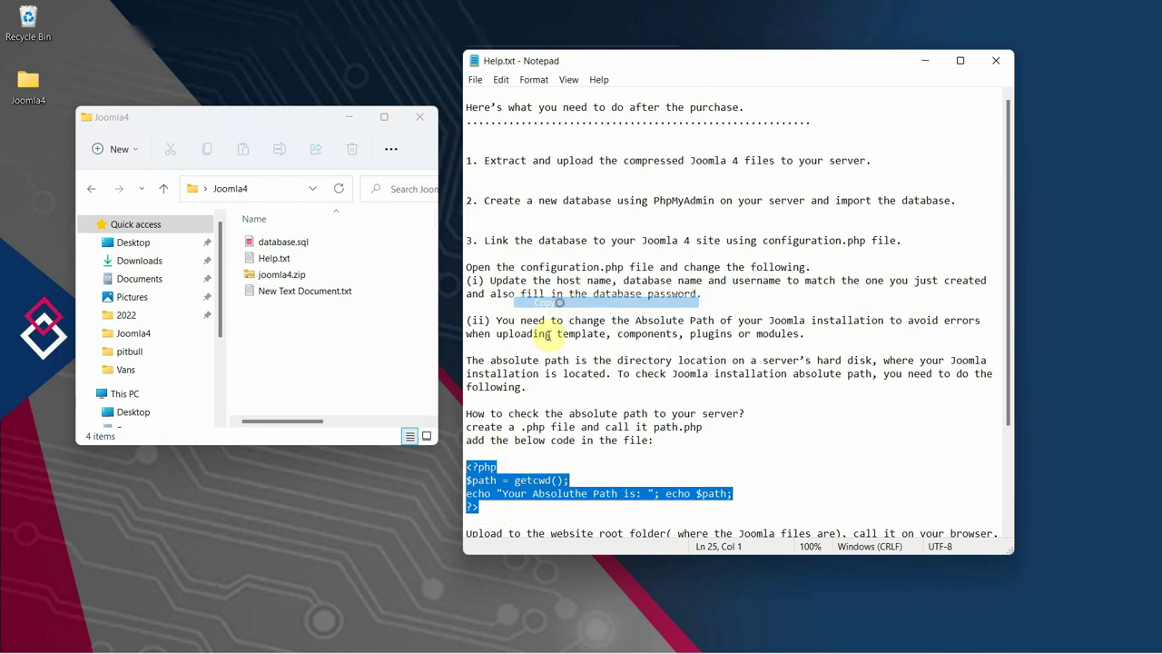
double_click(284, 299)
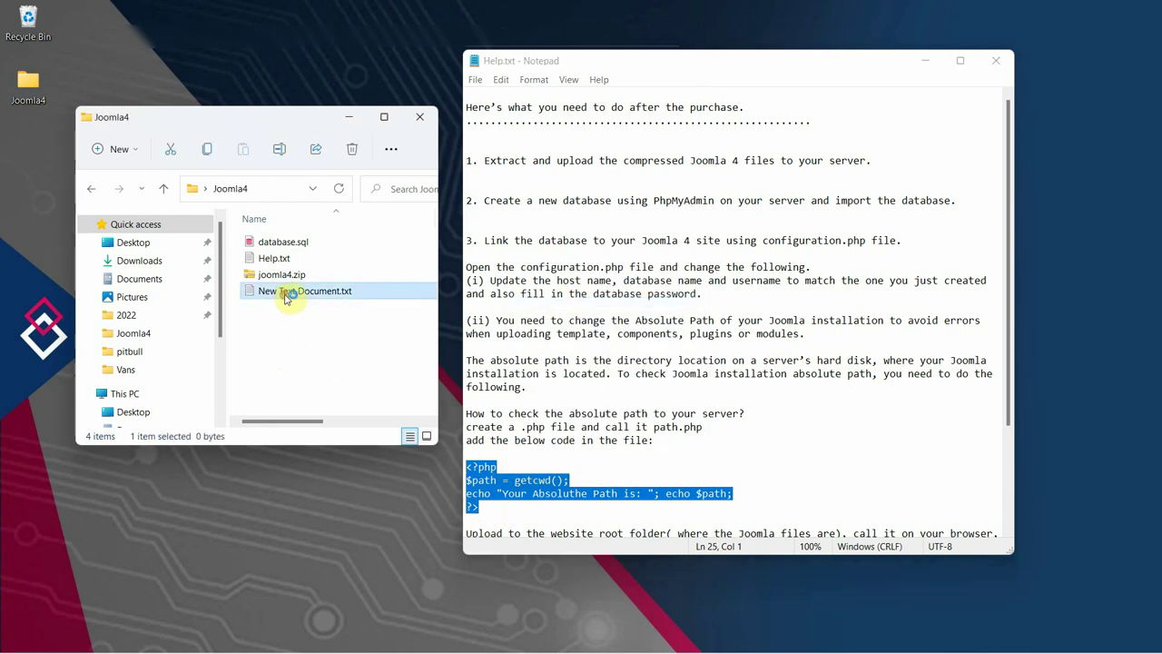
right_click(465, 100)
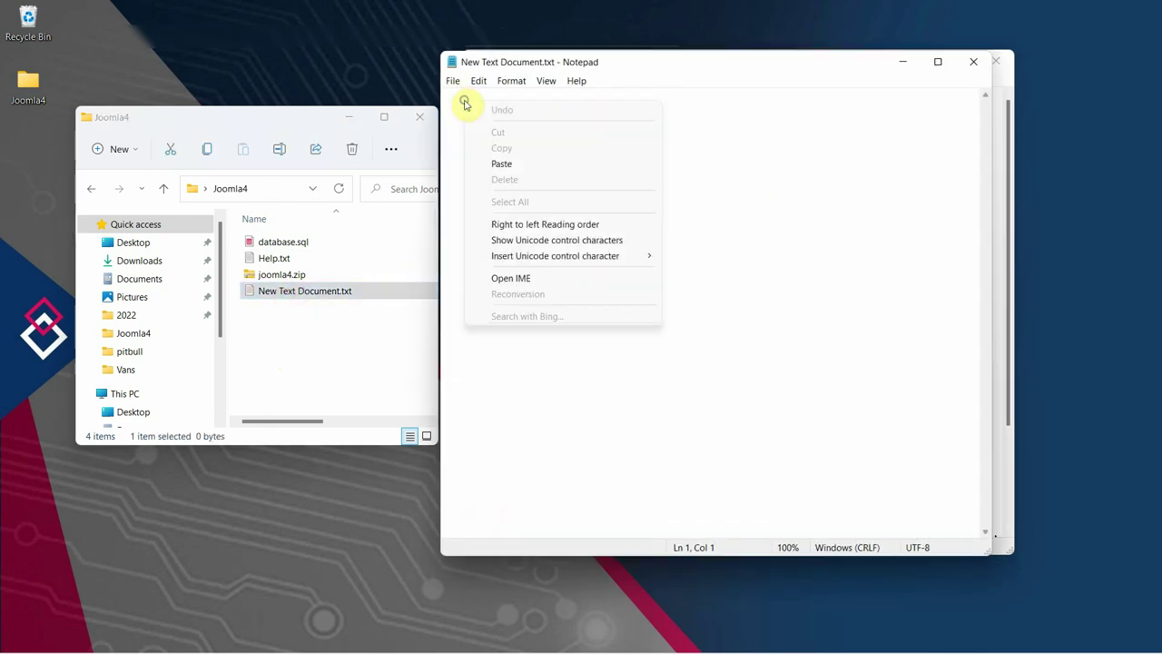
left_click(508, 161)
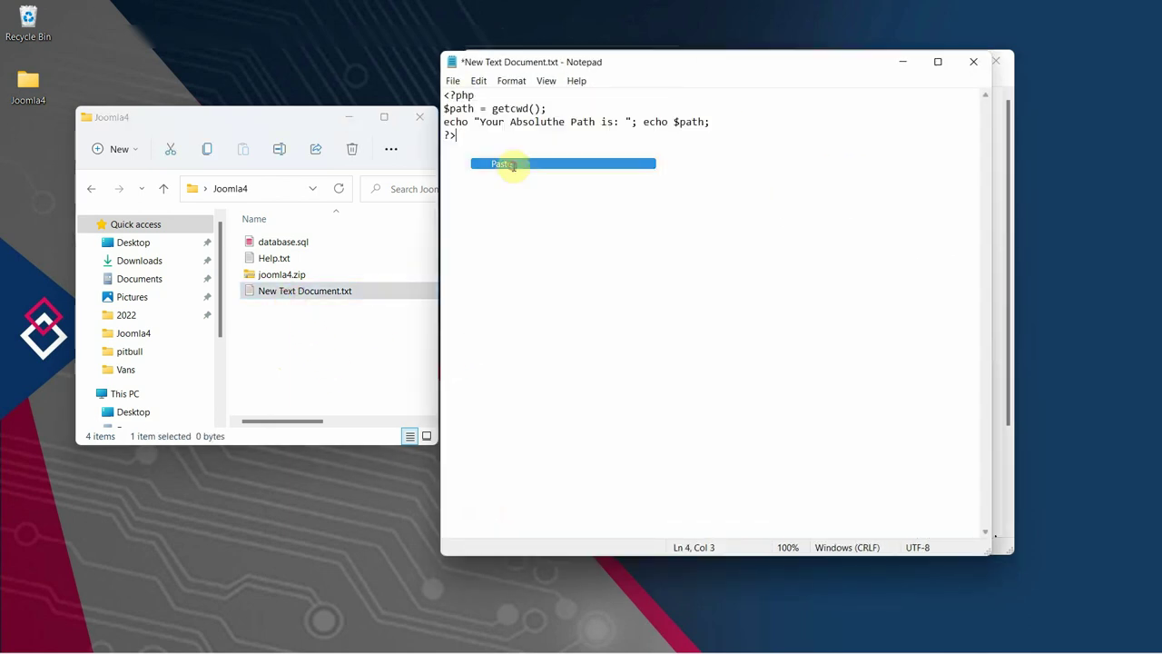
Save the document as path.php and close Notepad.
left_click(453, 82)
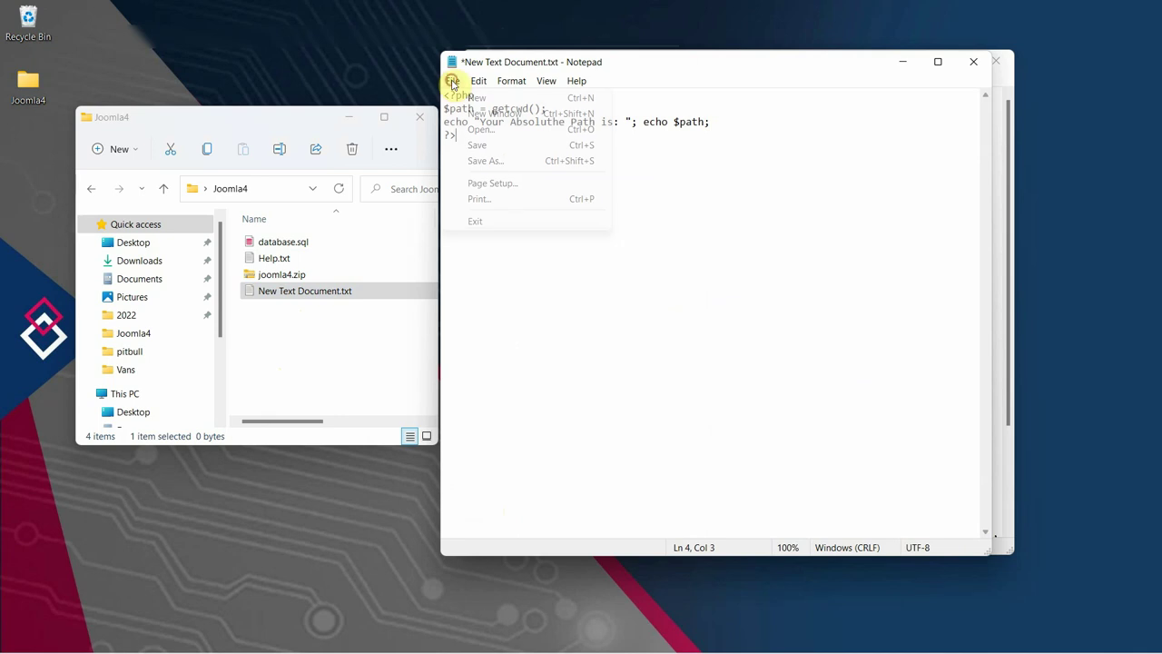
left_click(488, 161)
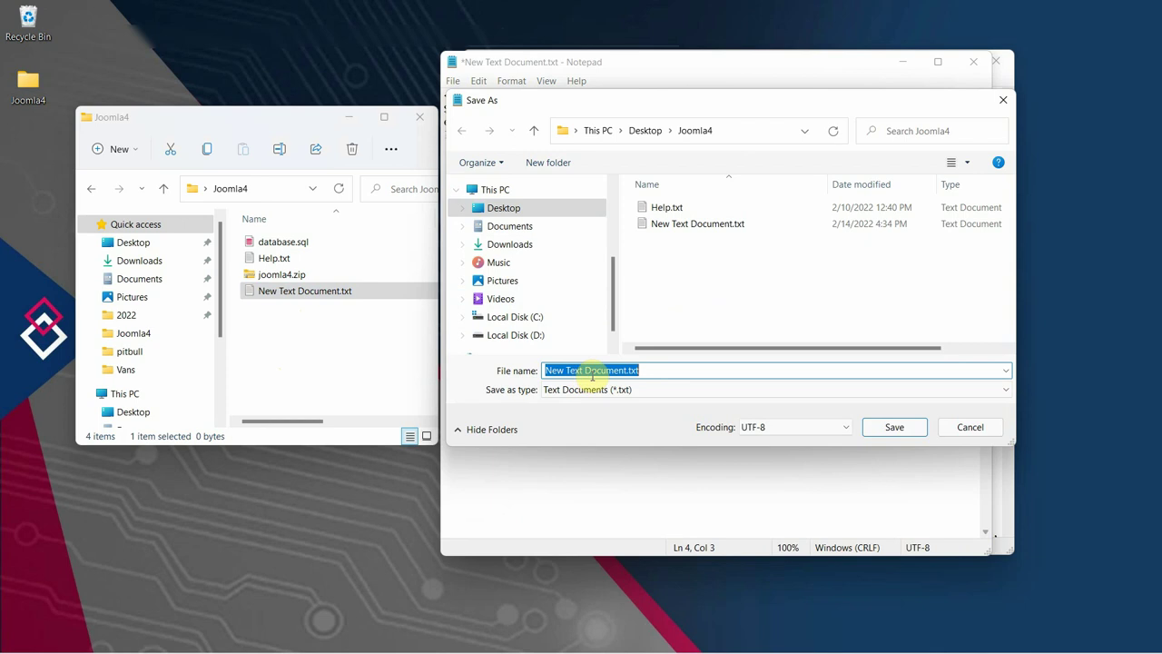
type("path.php")
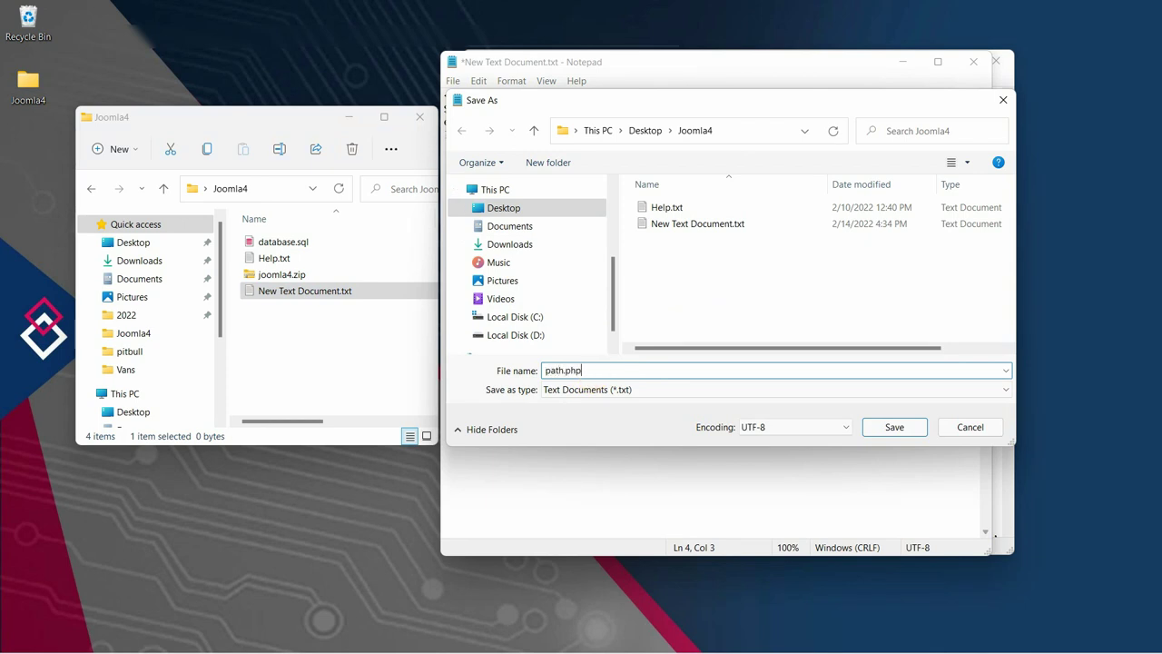
left_click(894, 428)
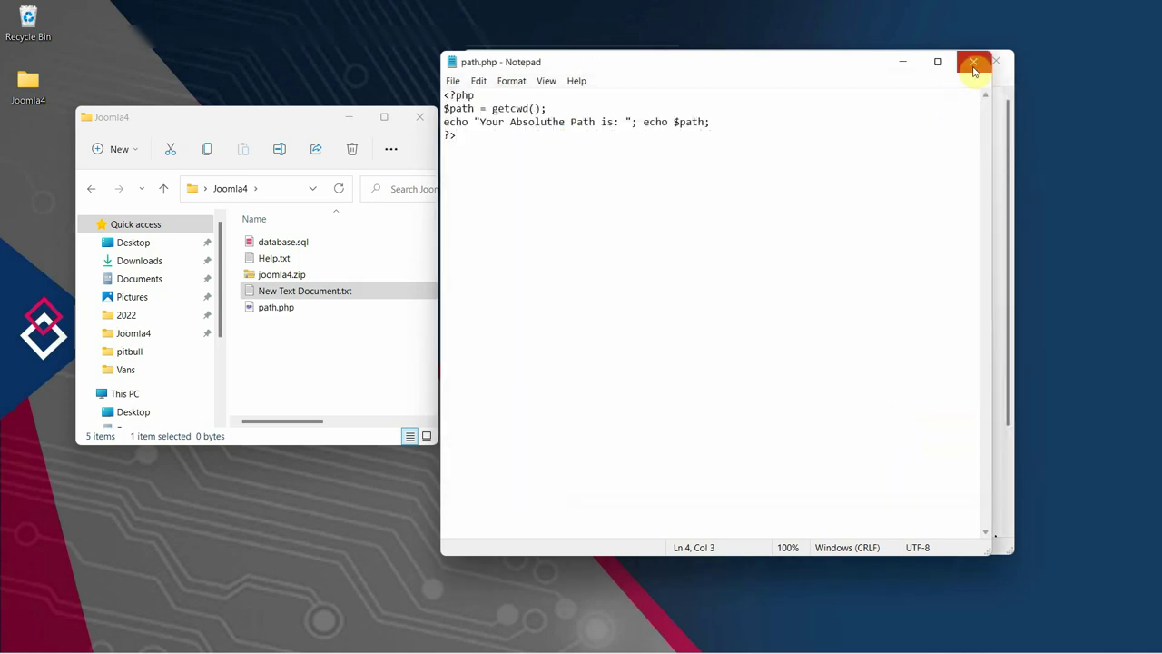
left_click(973, 61)
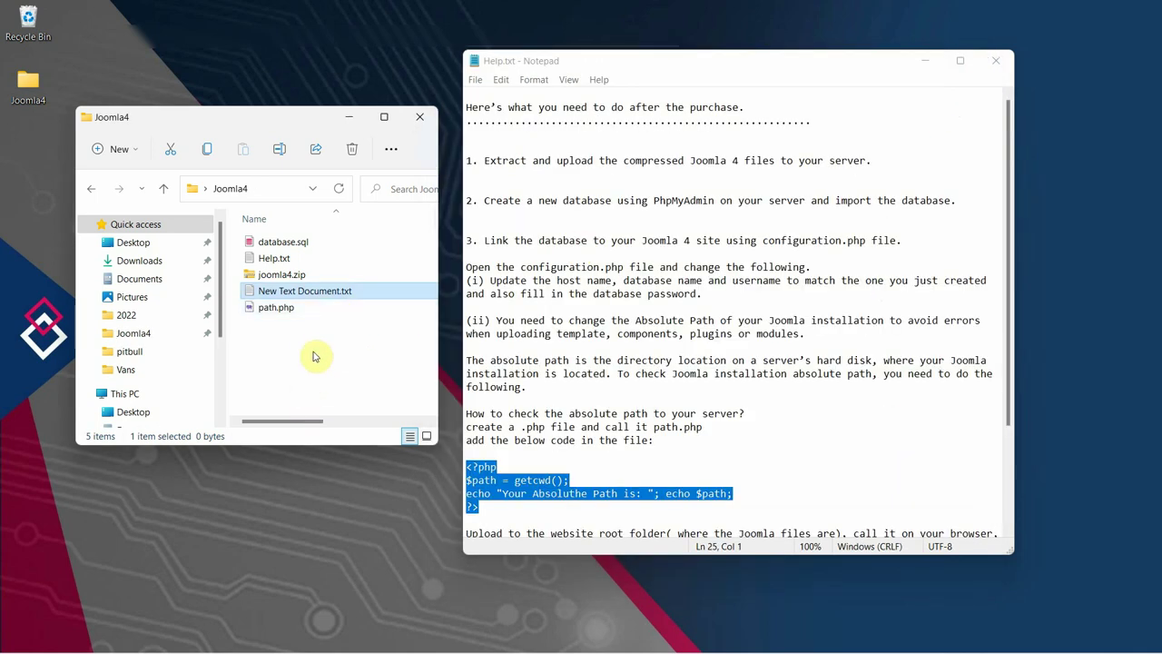
Remove the blank New Text Document.txt from Joomla4 and bring the website back.
left_click(277, 356)
left_click(268, 292)
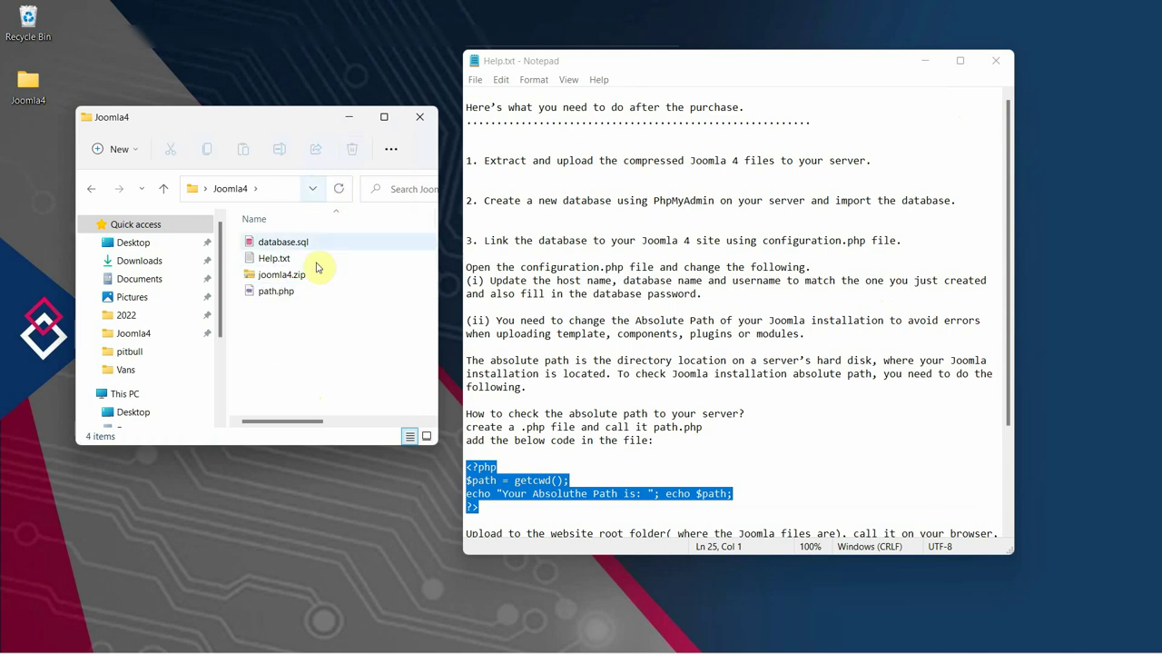
left_click(260, 296)
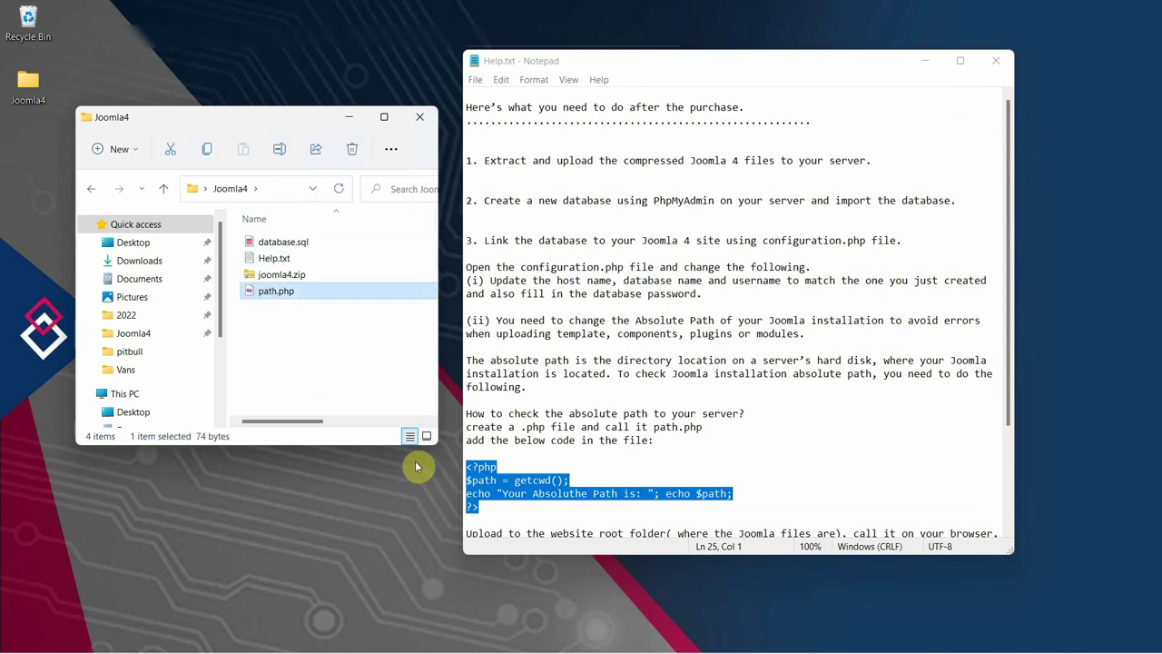
mouse_move(514, 648)
left_click(679, 637)
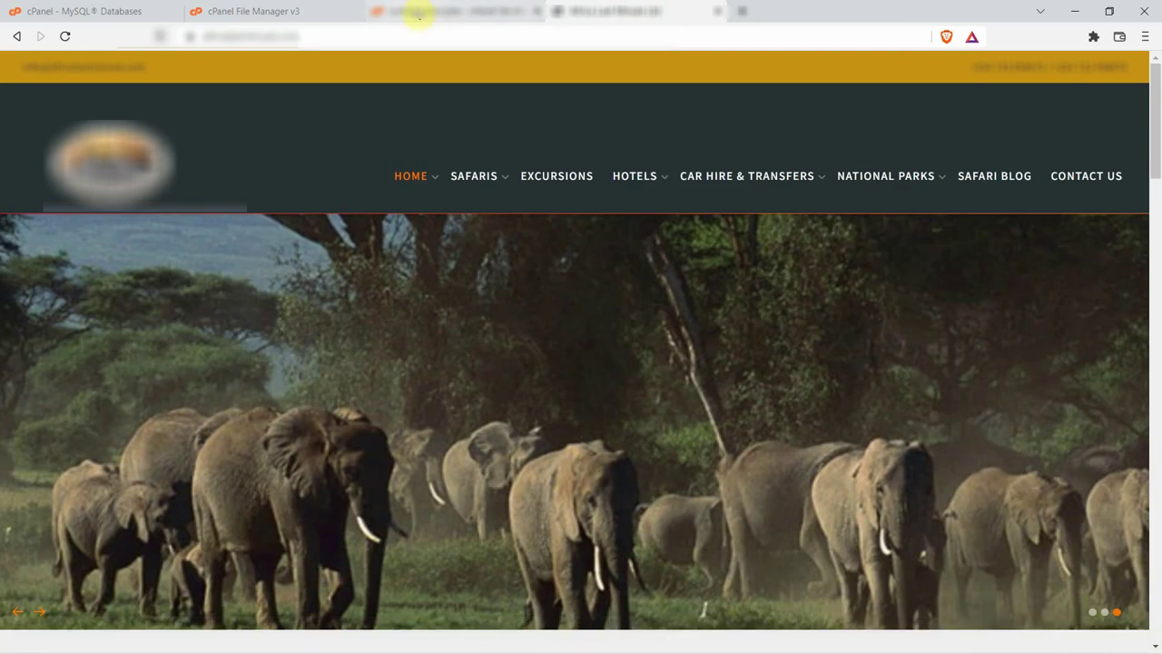
Upload Joomla4\path.php into public_html, overwriting the existing copy, and return to the listing.
left_click(418, 12)
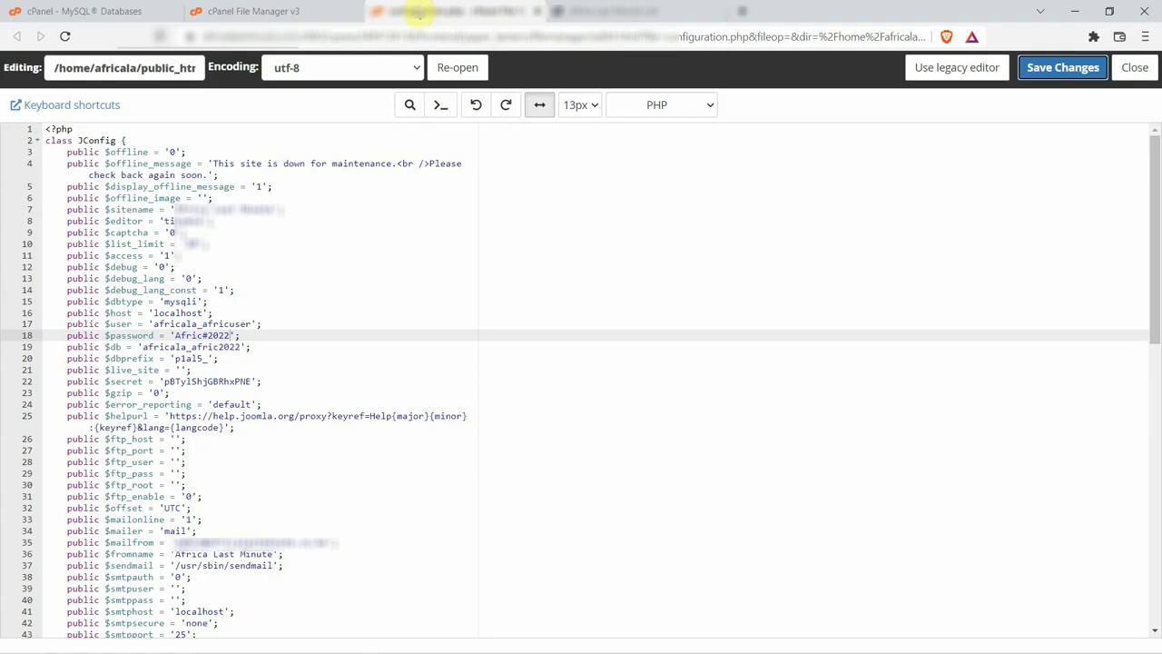
left_click(289, 11)
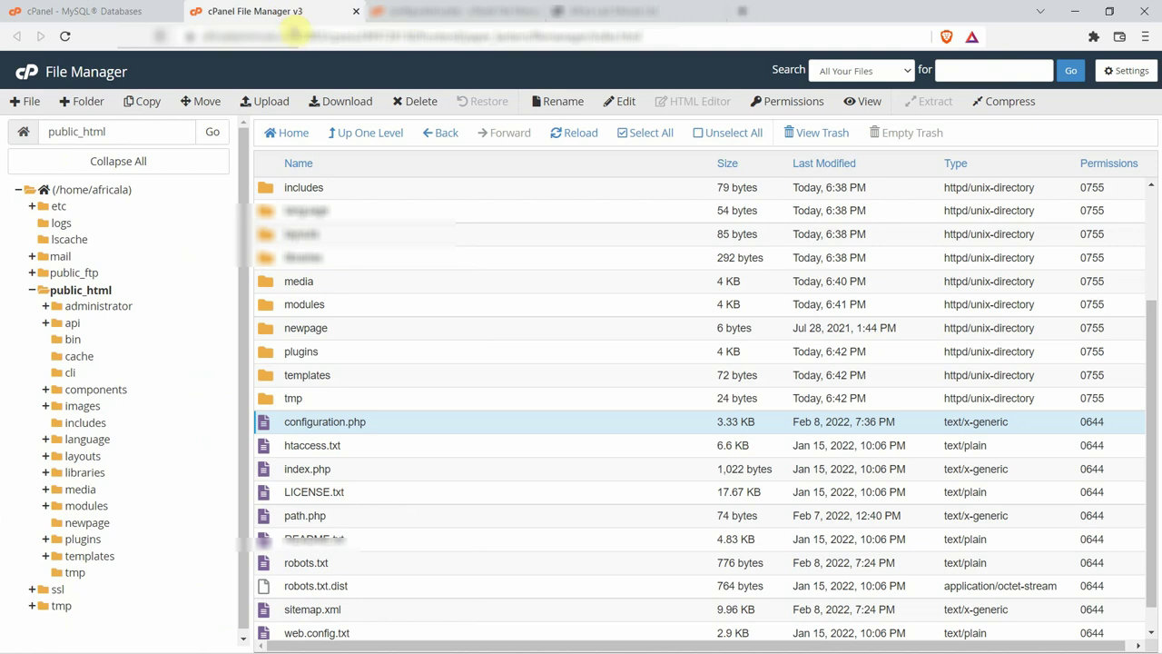
left_click(277, 102)
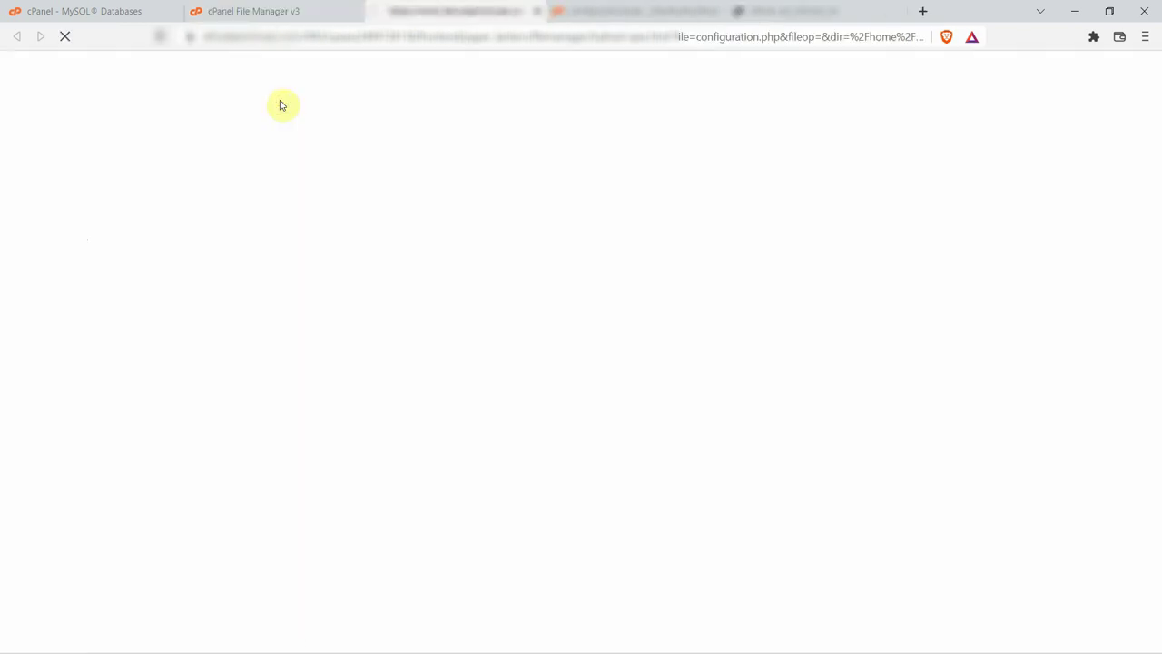
left_click(580, 317)
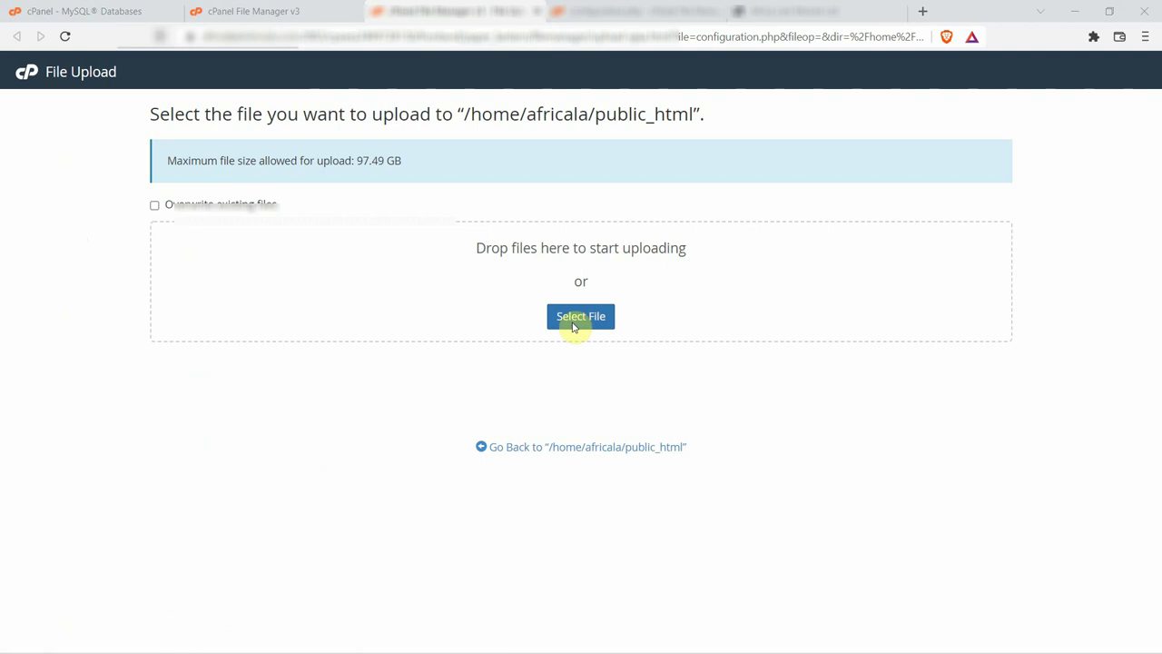
left_click(342, 293)
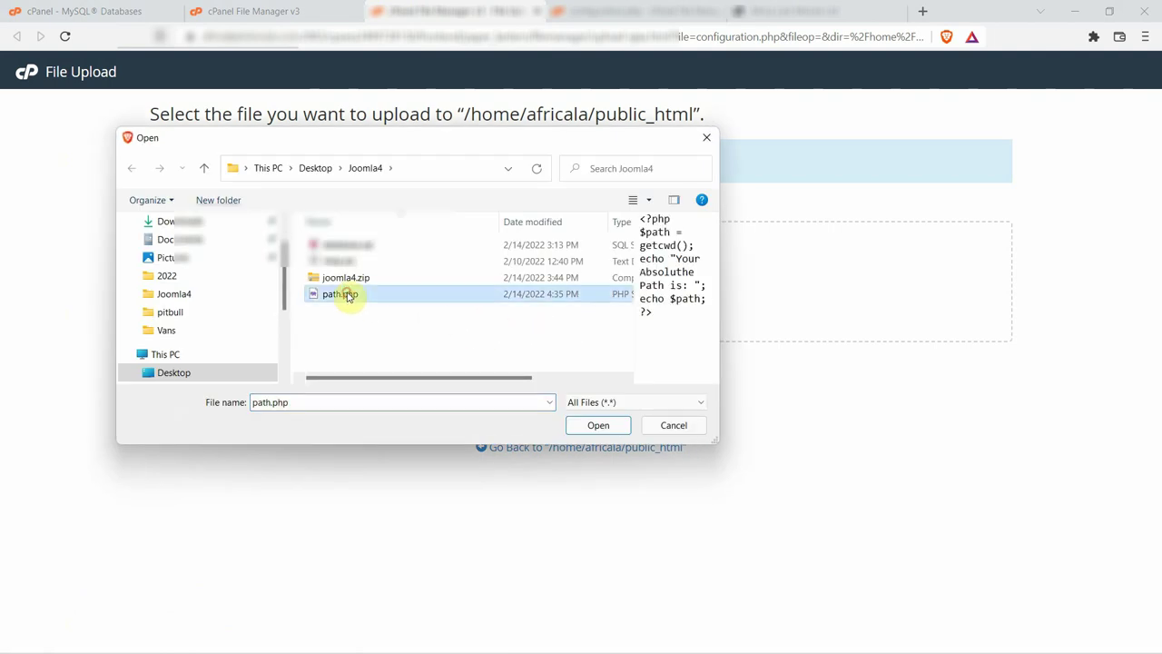
left_click(599, 425)
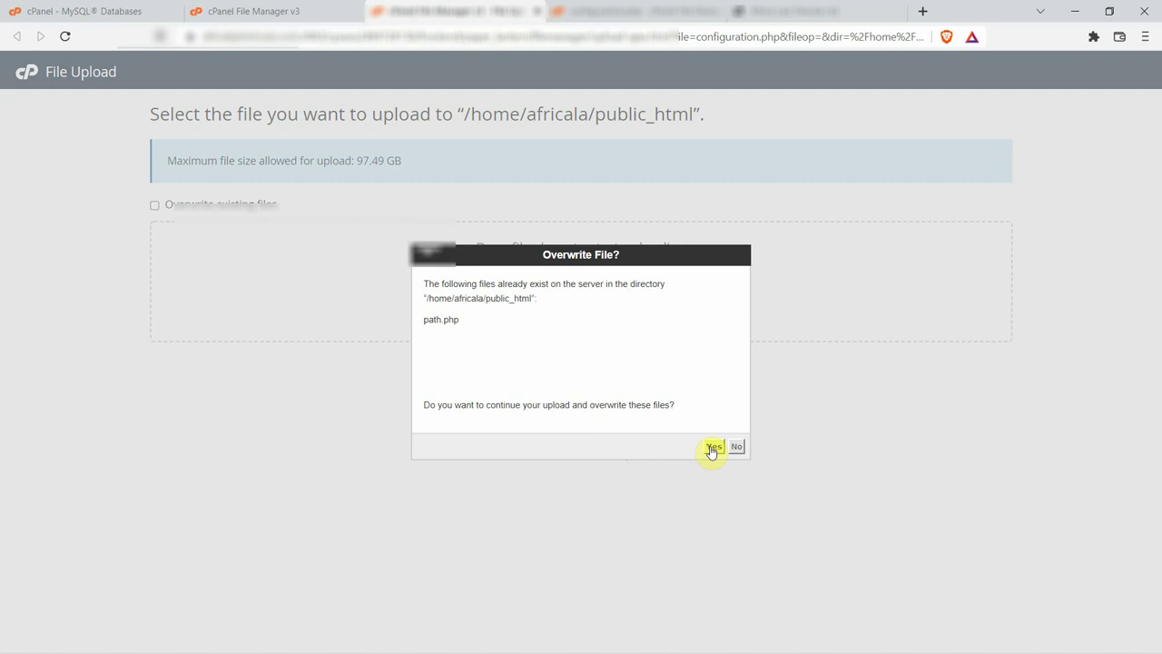
left_click(712, 447)
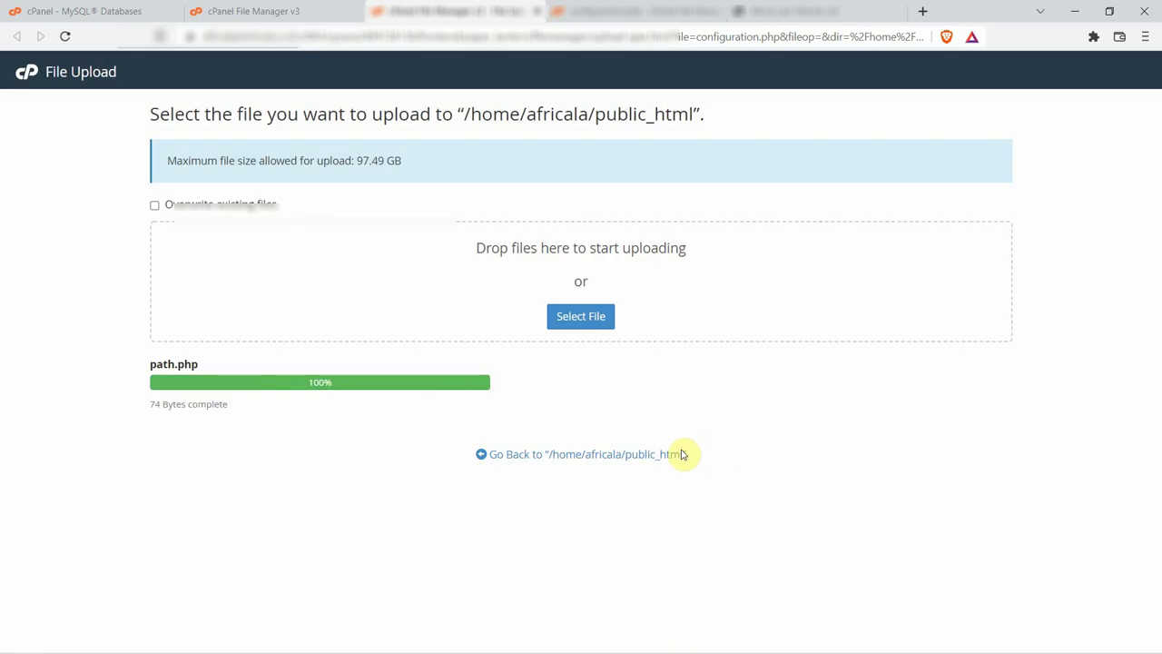
left_click(593, 454)
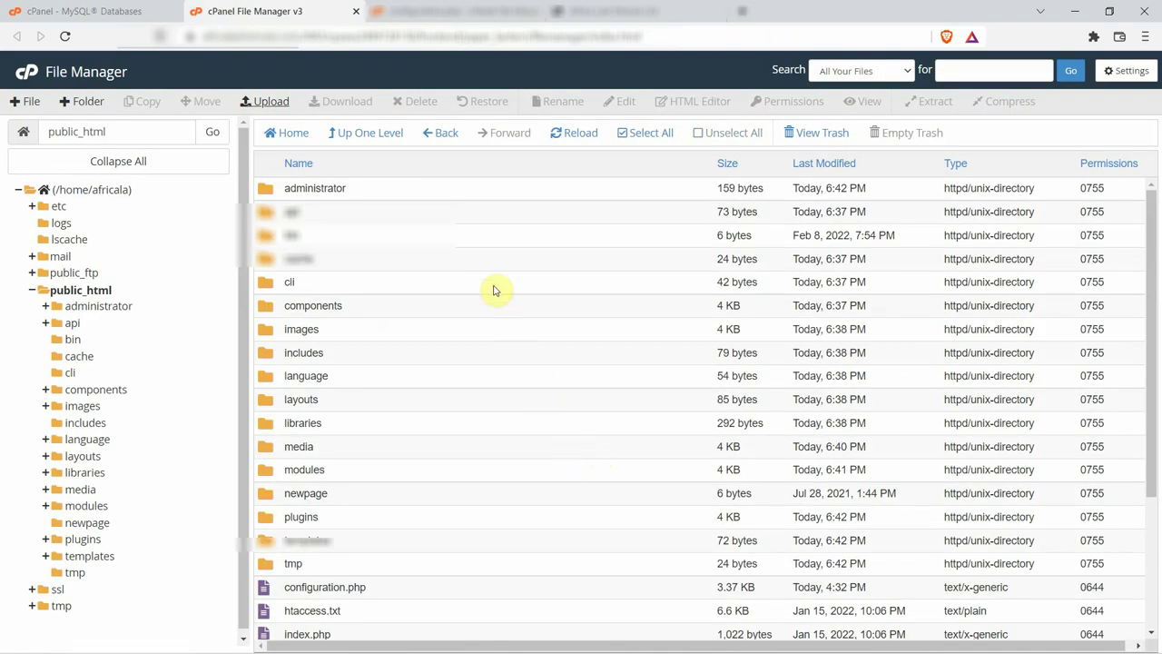
Load /path.php on the live safari site to display its absolute path.
left_click(602, 11)
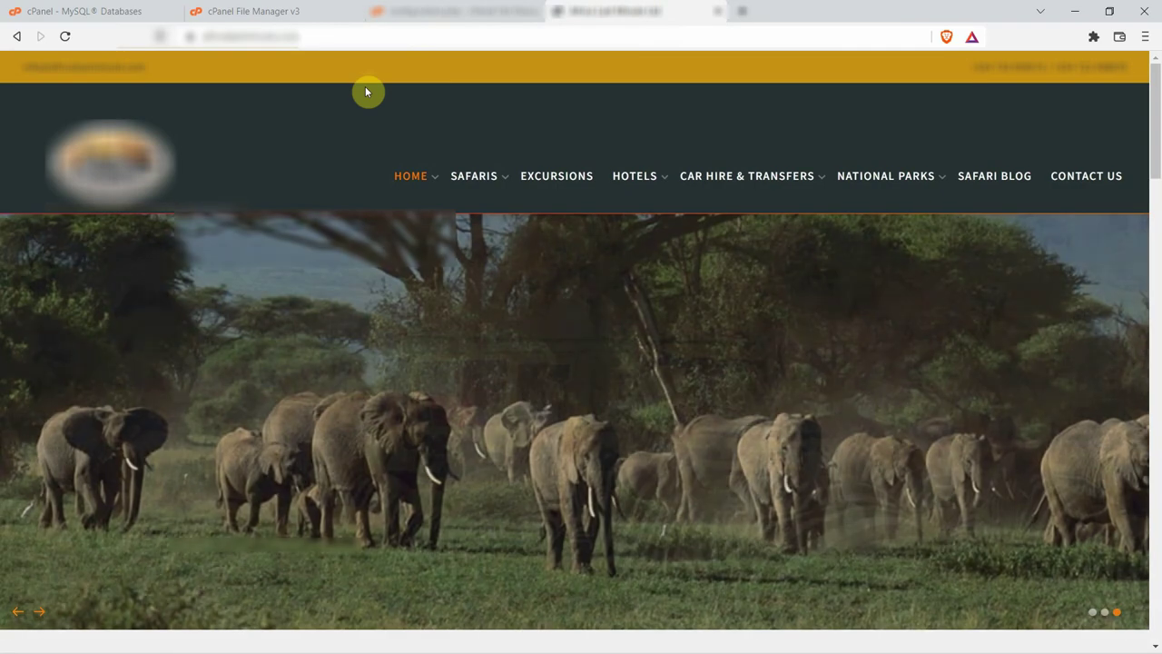
left_click(372, 34)
left_click(374, 36)
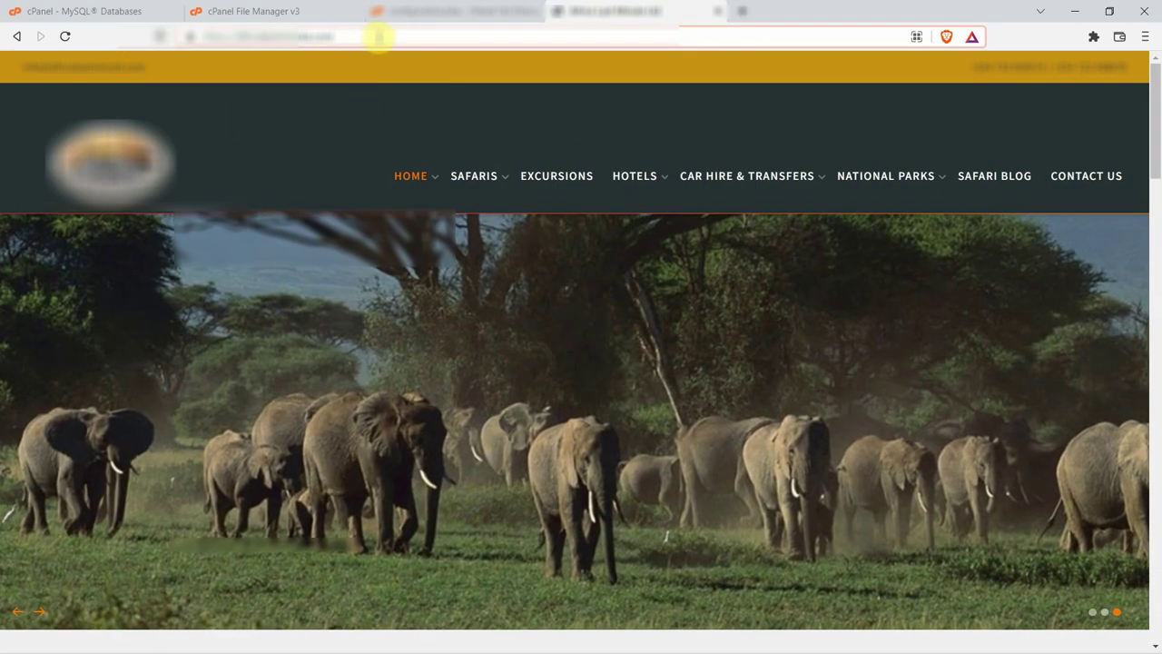
left_click(378, 36)
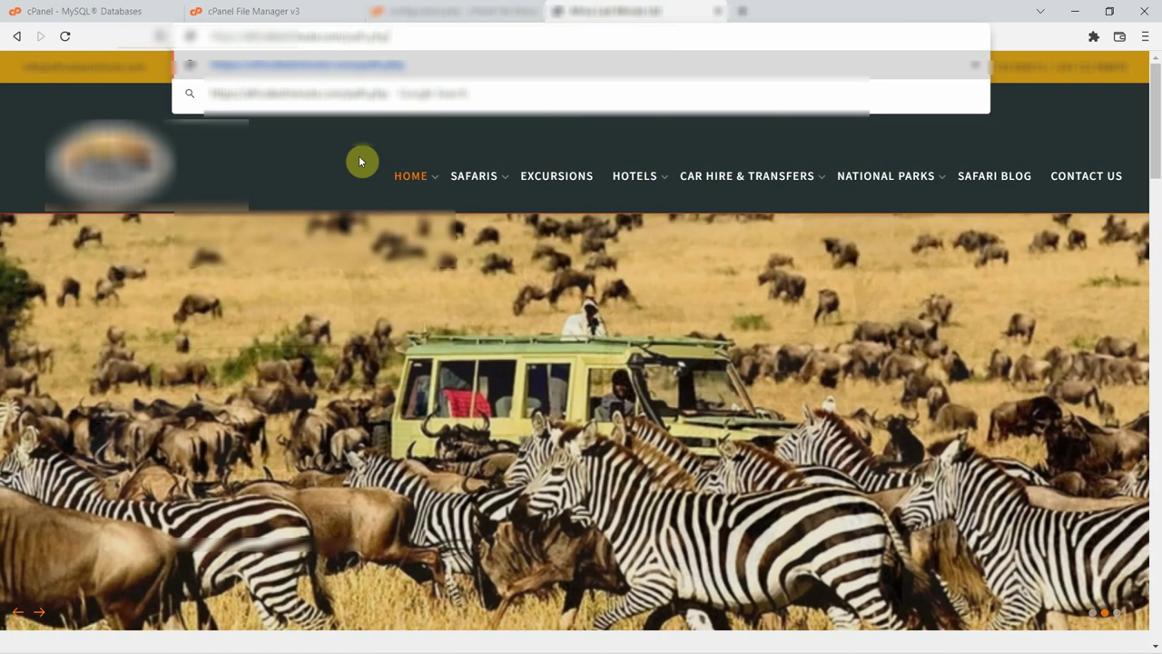
key("Return")
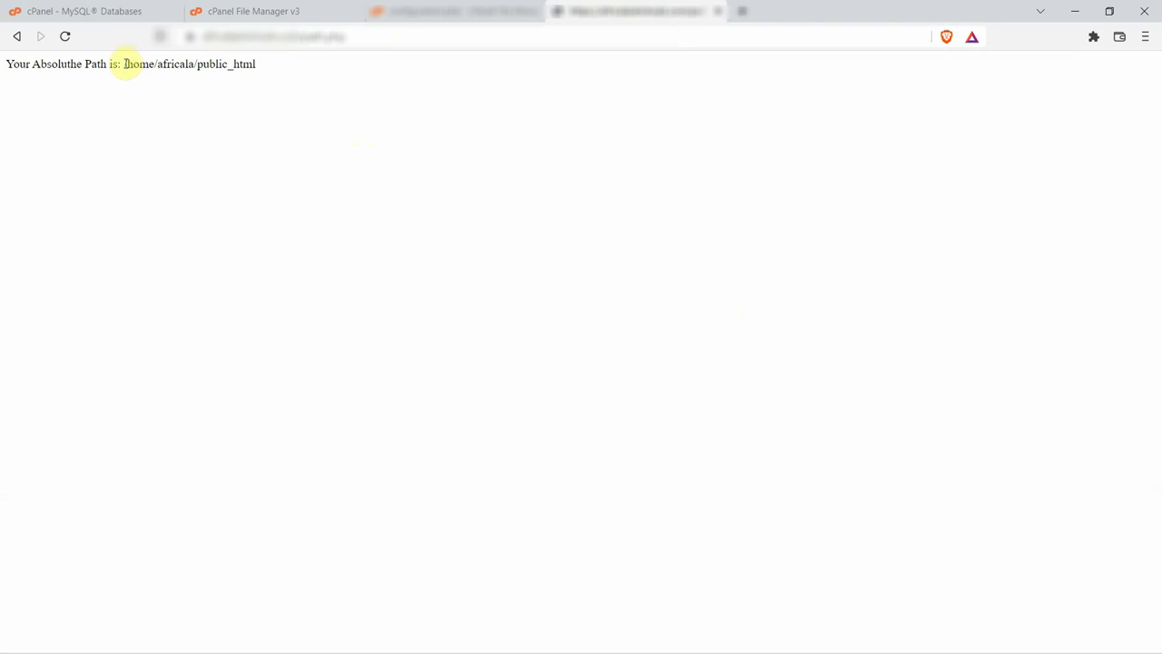
Copy the reported path /home/africala/public_html and return to the configuration.php editor.
left_click_drag(125, 64, 245, 63)
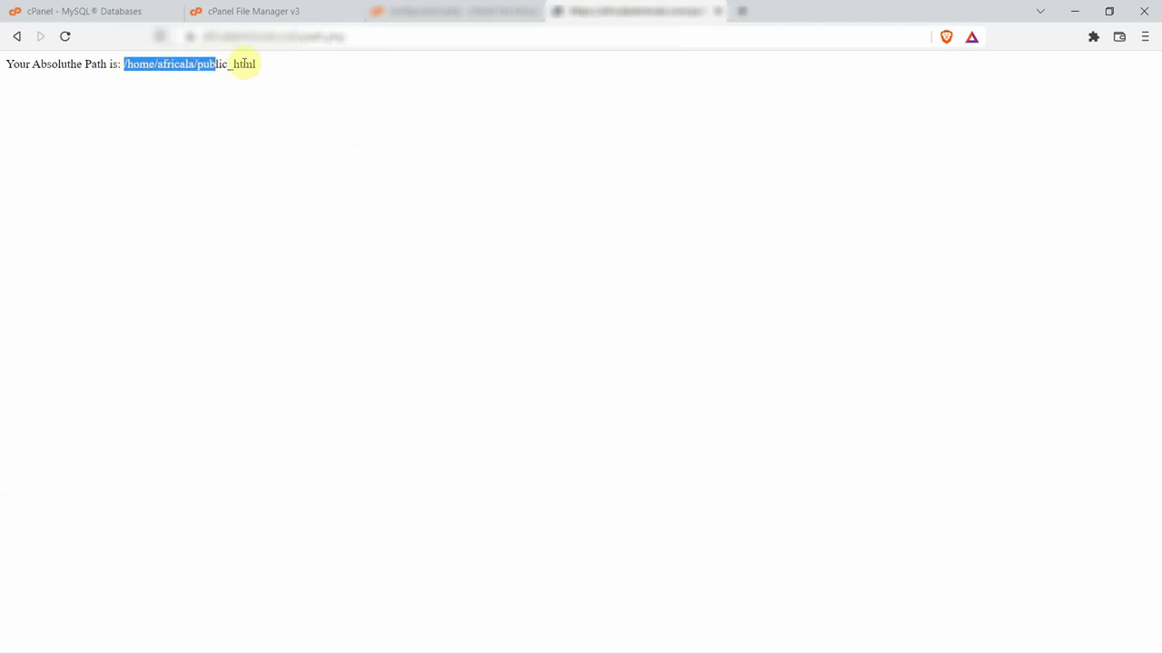
right_click(226, 70)
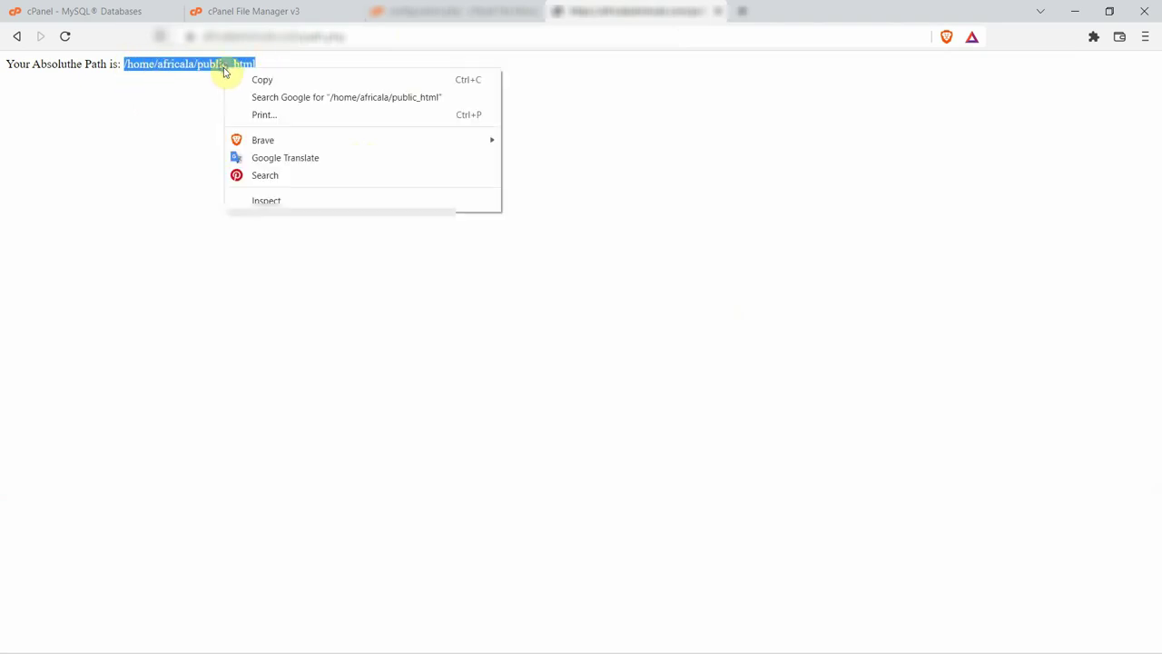
left_click(282, 82)
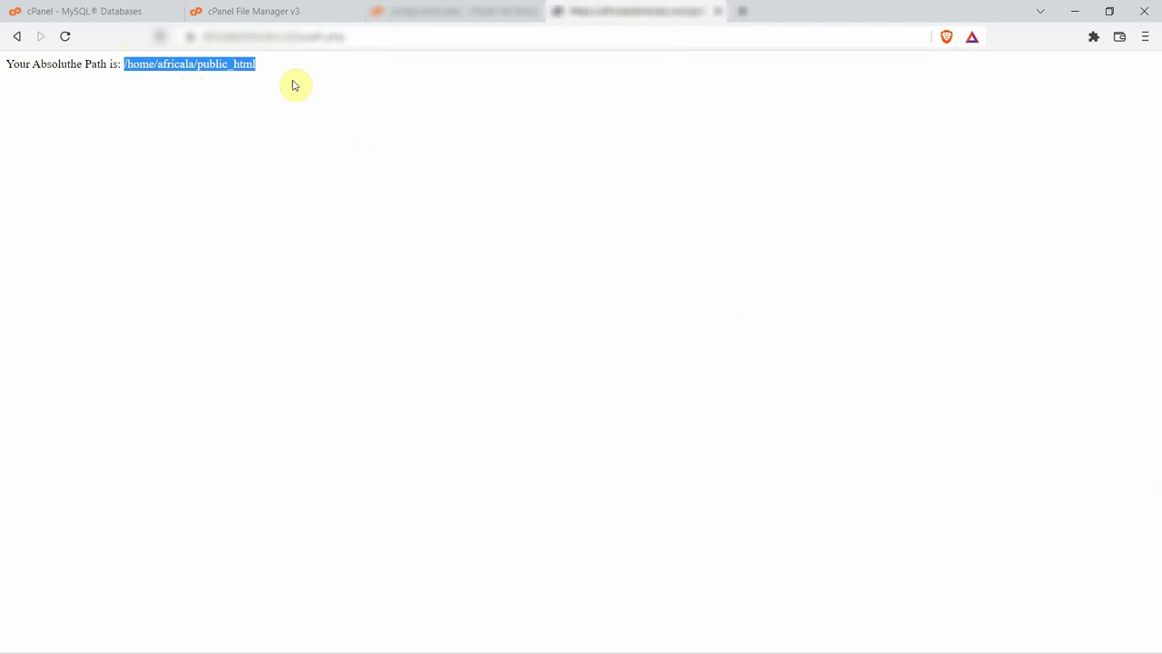
left_click(448, 10)
scroll(313, 347, "down", 5)
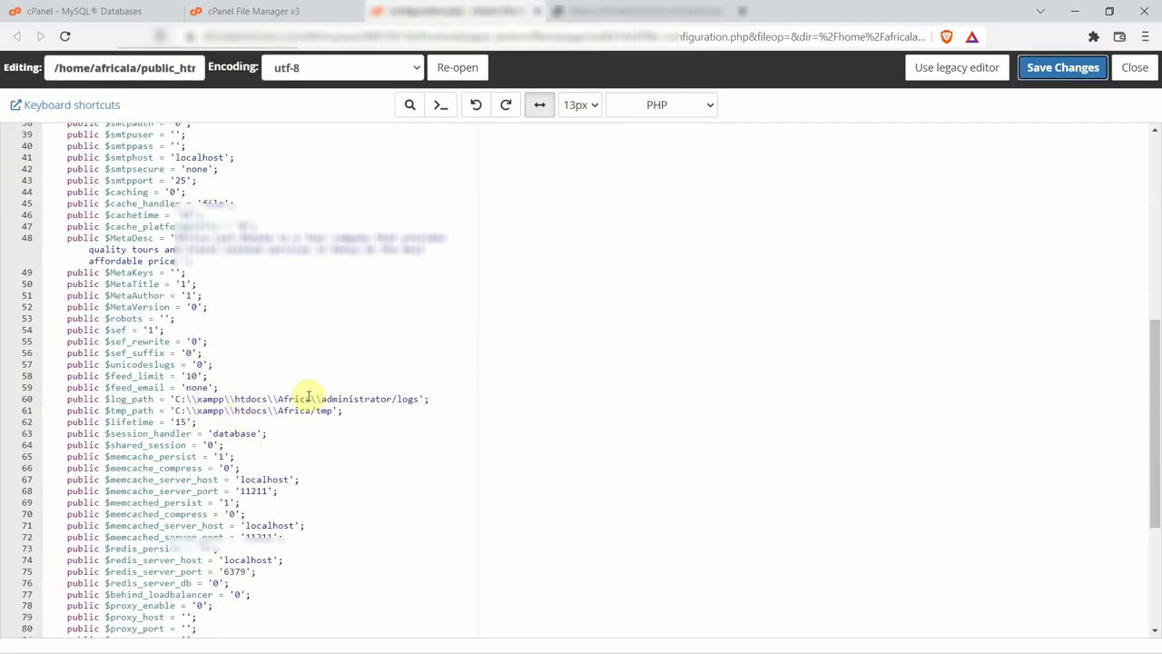
Replace C:\xampp\htdocs\Africa with /home/africala/public_html in log_path and tmp_path, then save.
left_click_drag(320, 397, 208, 400)
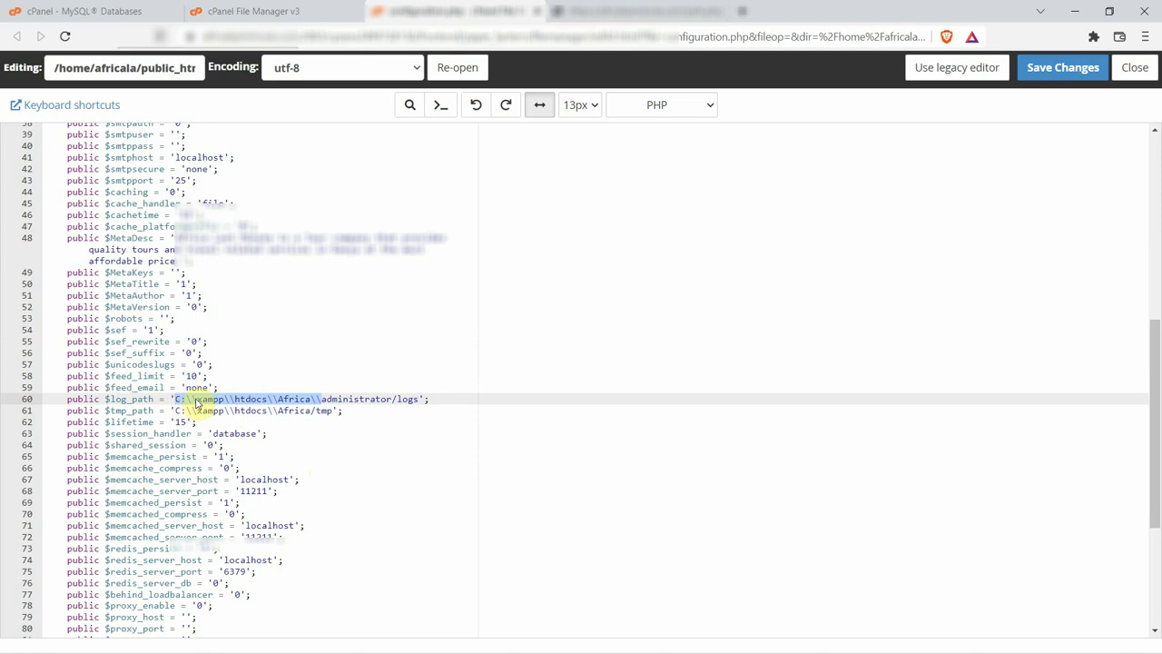
right_click(194, 399)
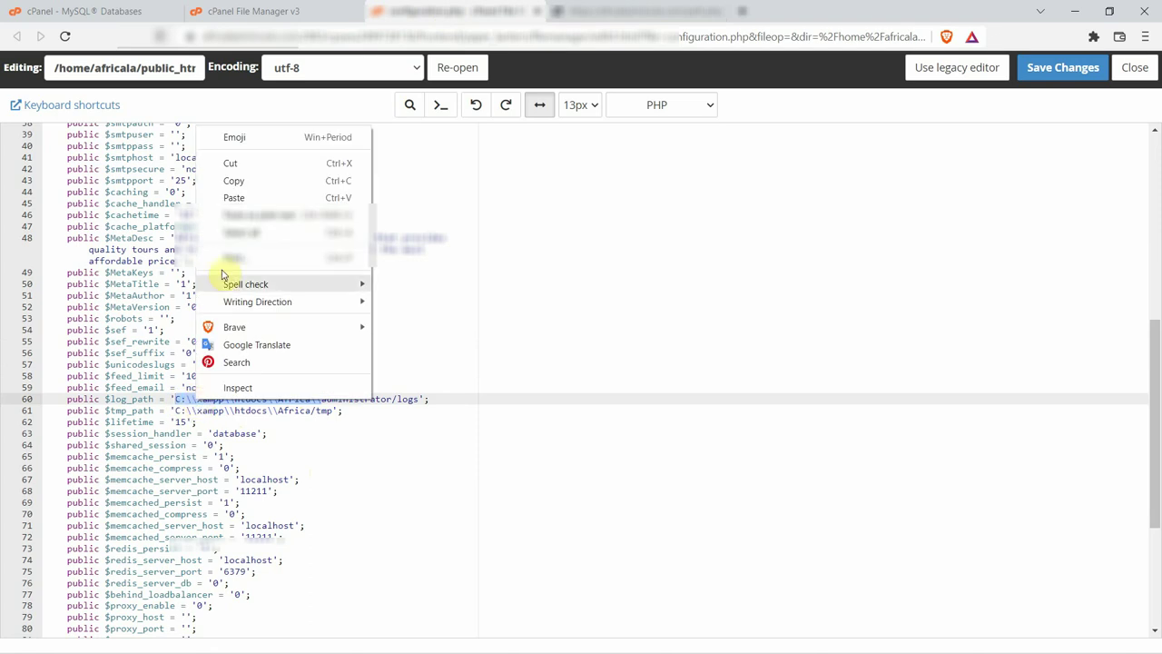
left_click(238, 198)
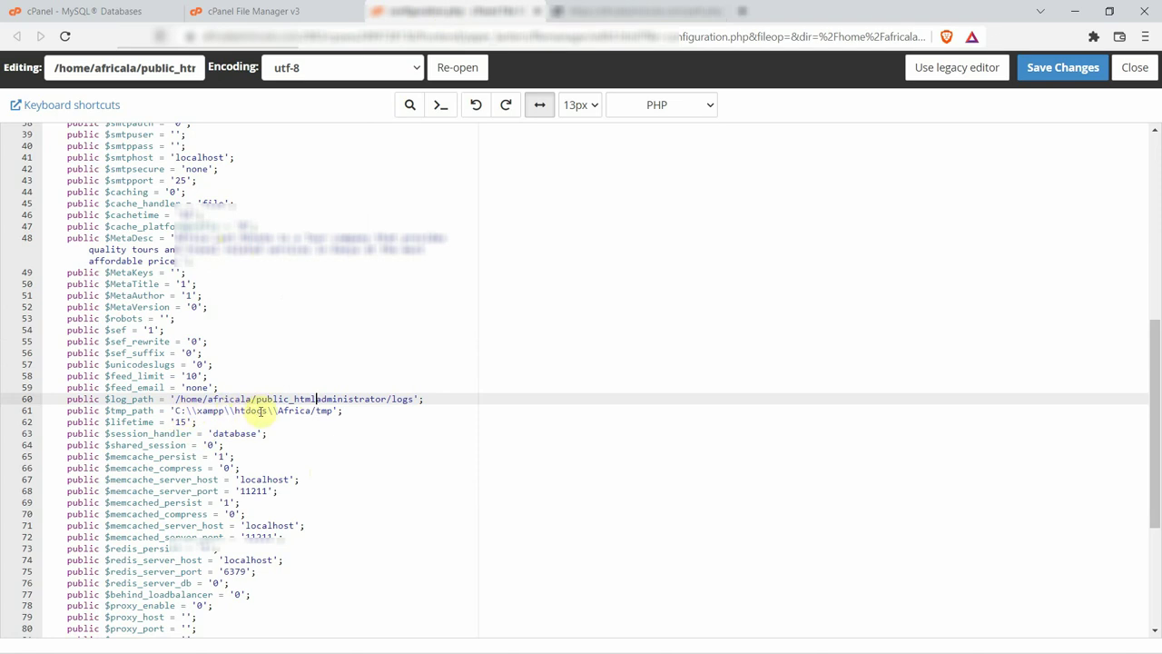
left_click_drag(312, 410, 220, 410)
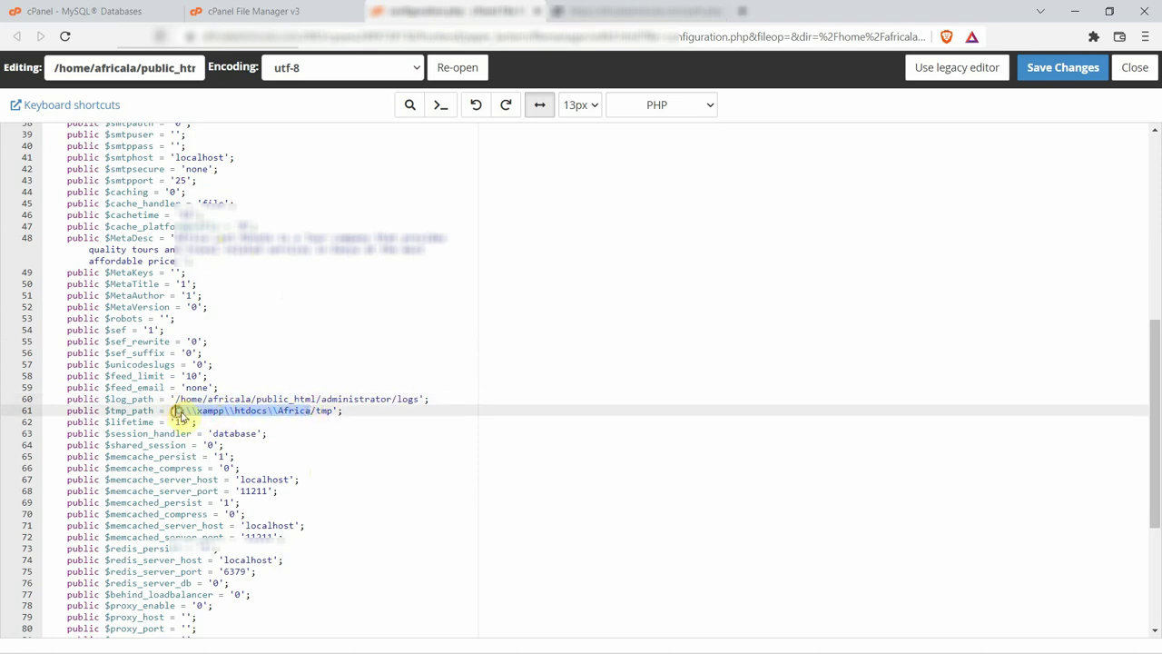
right_click(205, 411)
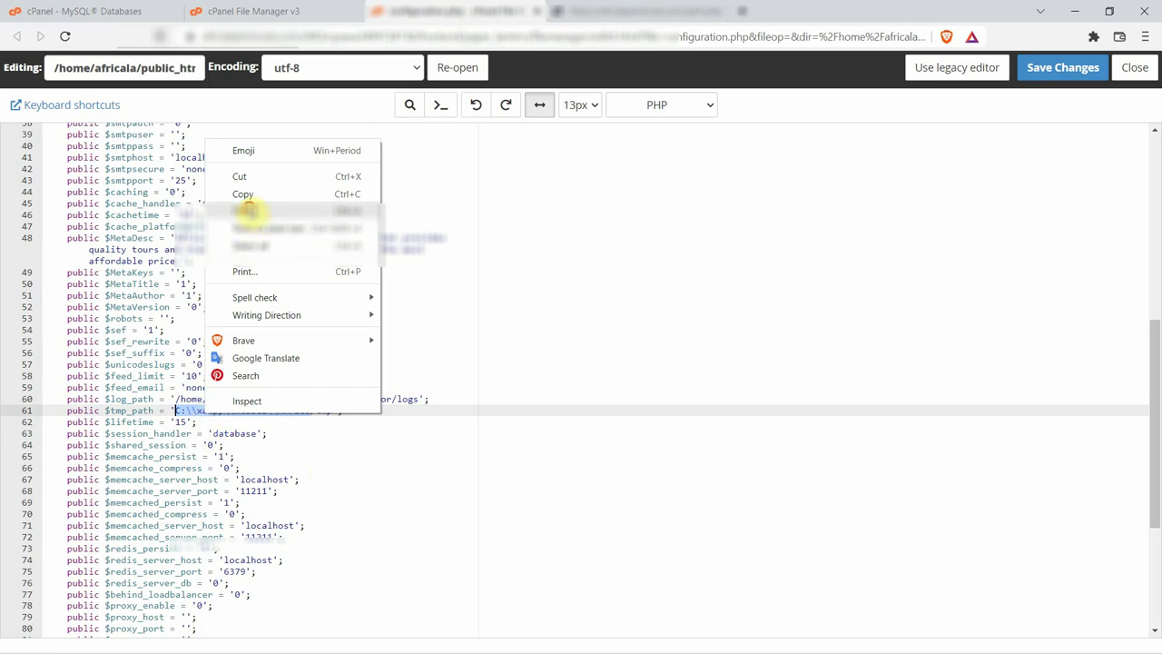
left_click(243, 200)
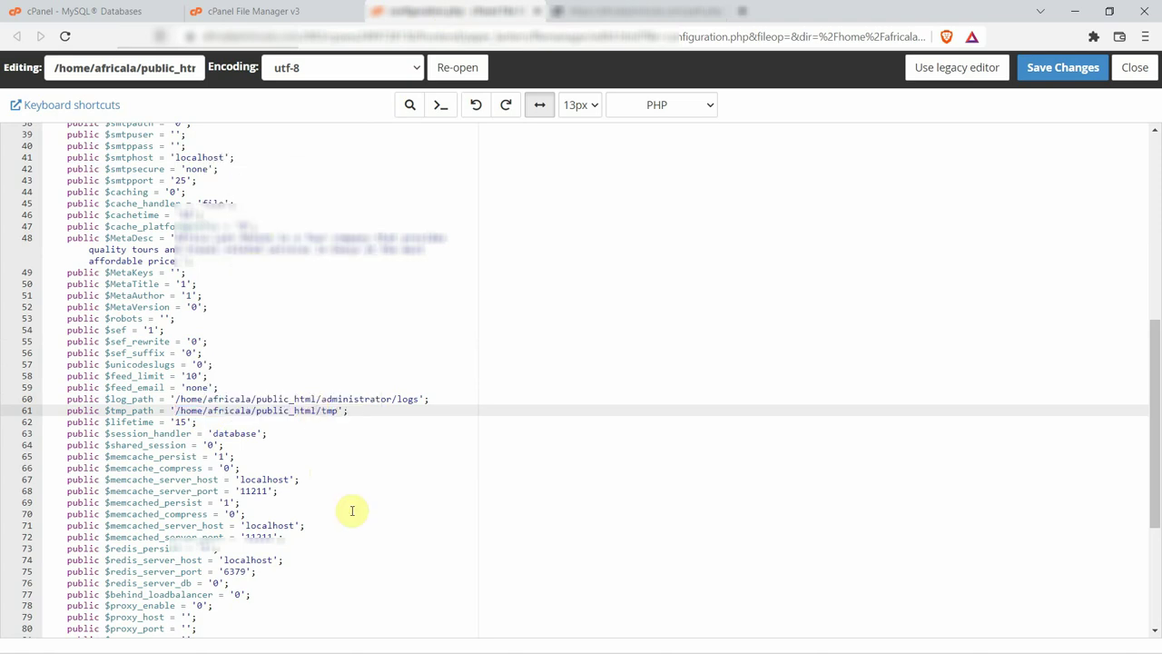
left_click(1069, 78)
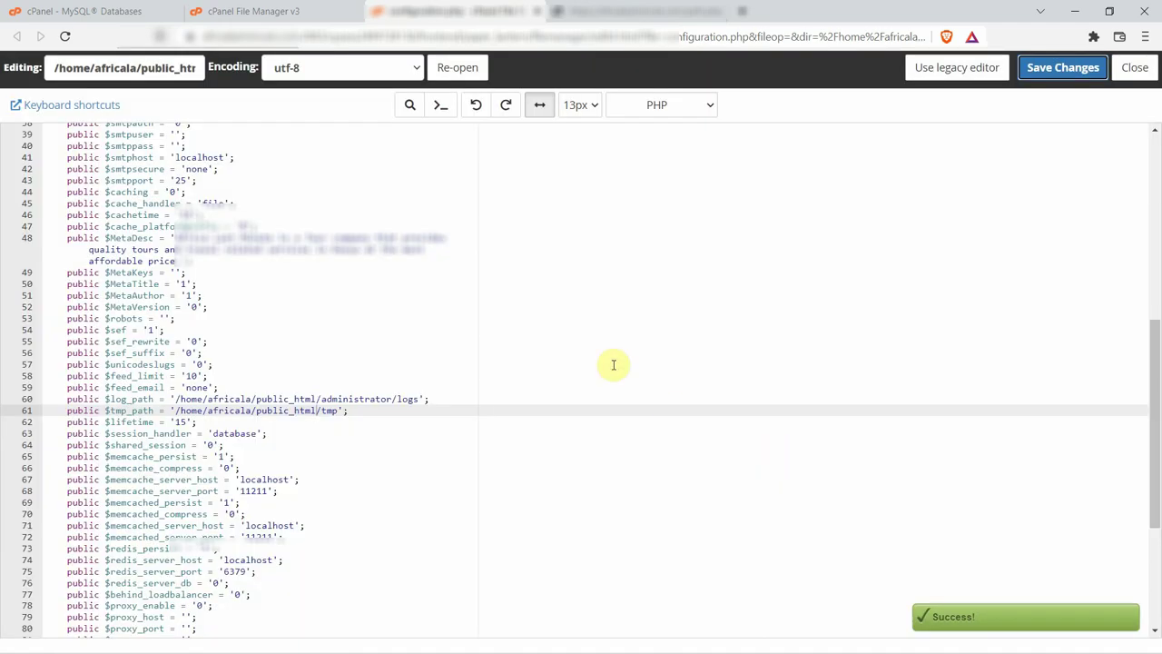
left_click(534, 14)
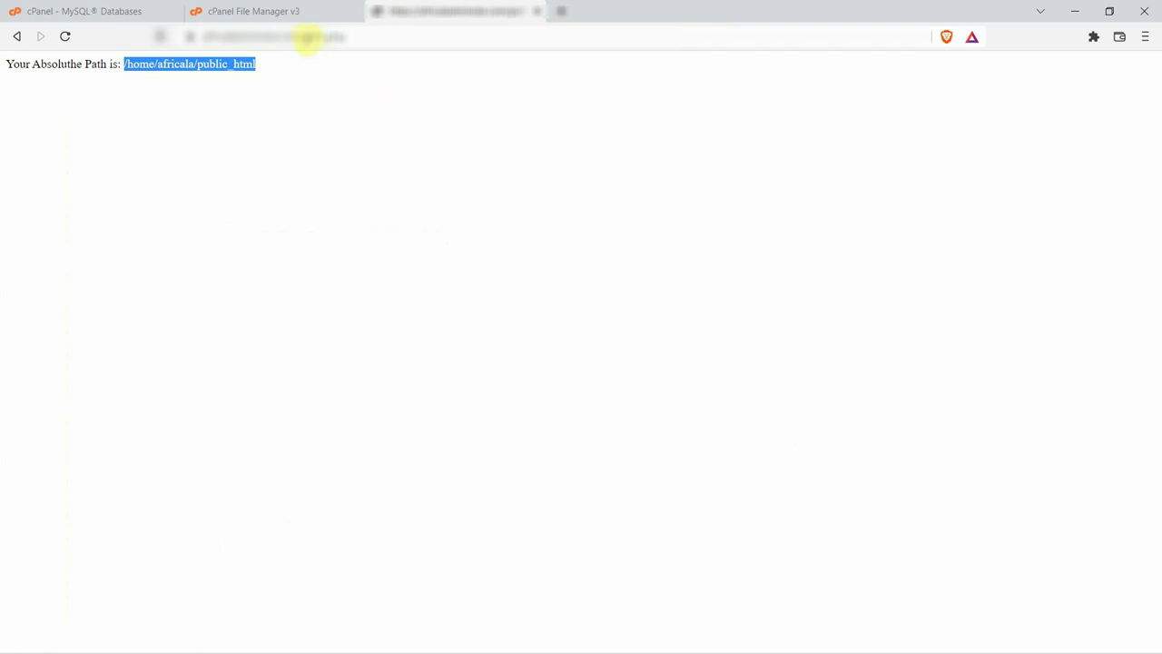
Paste the path.php page address into the browser's address bar.
left_click(307, 38)
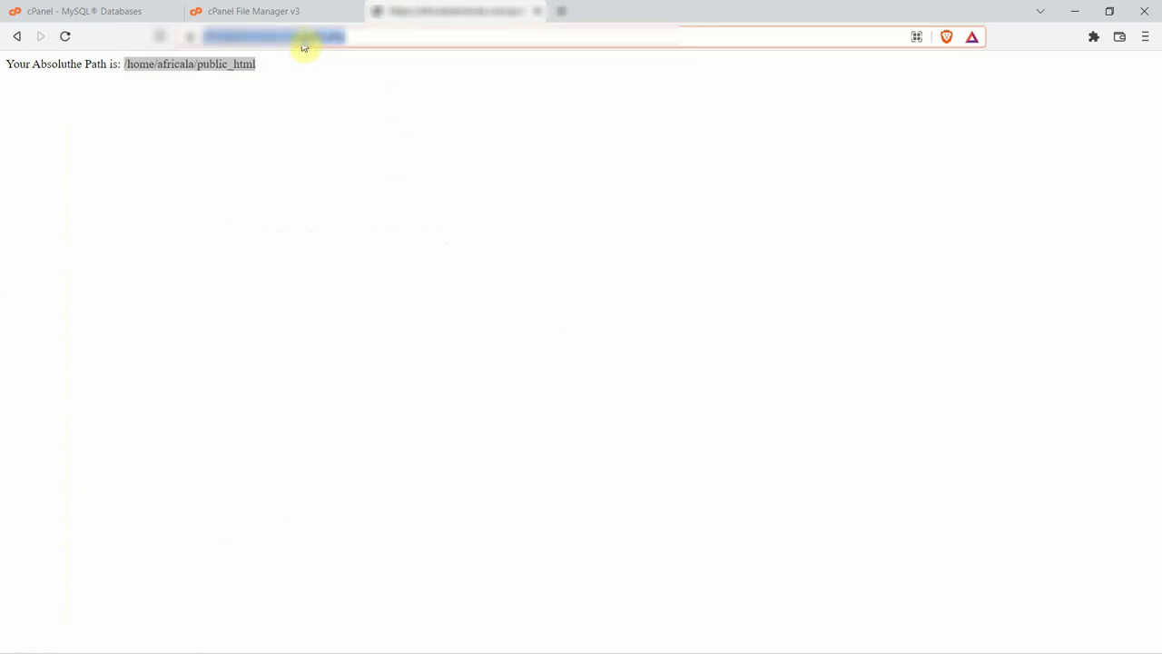
key("ctrl+v")
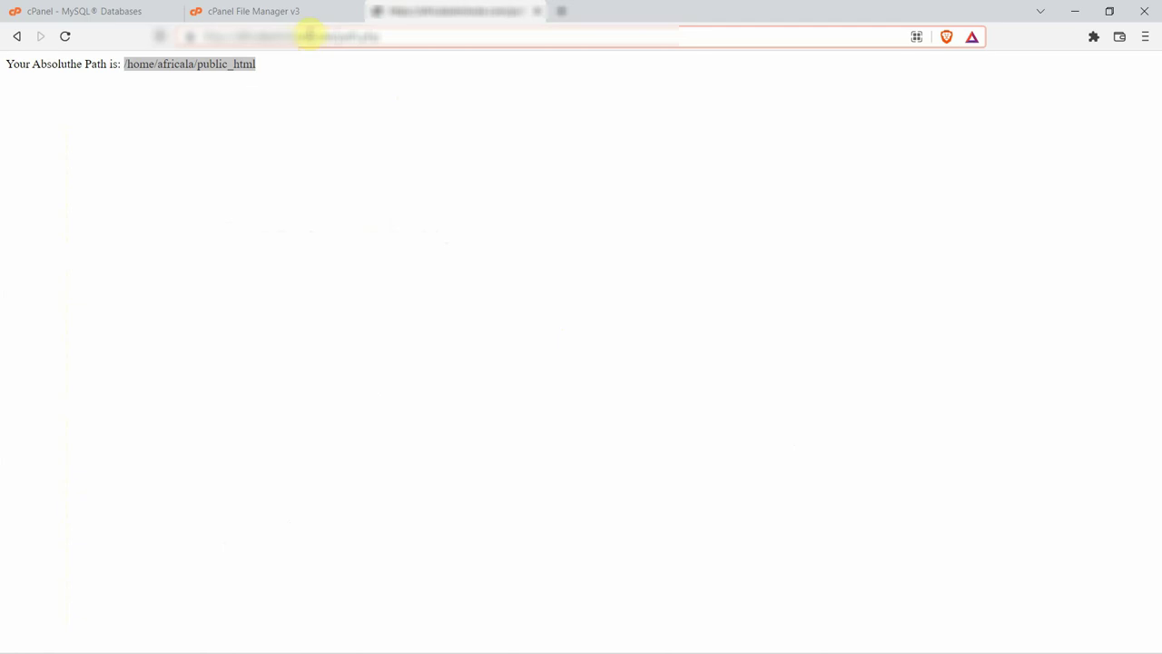
left_click_drag(336, 38, 491, 38)
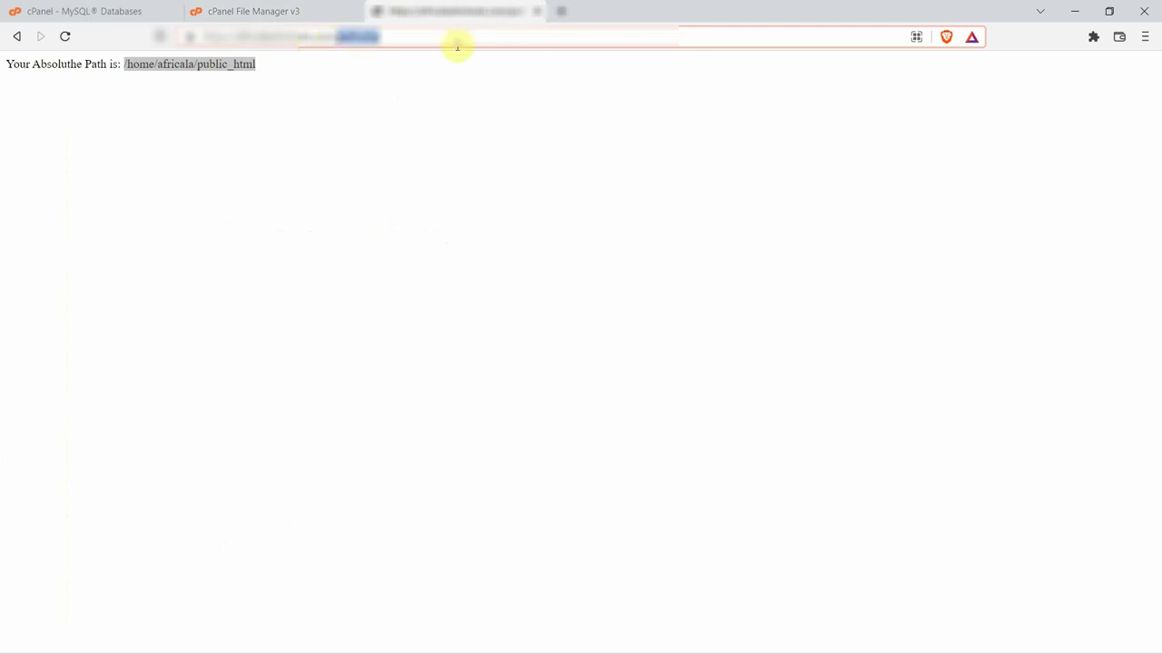
Permanently delete path.php from public_html, skipping the trash.
left_click(278, 11)
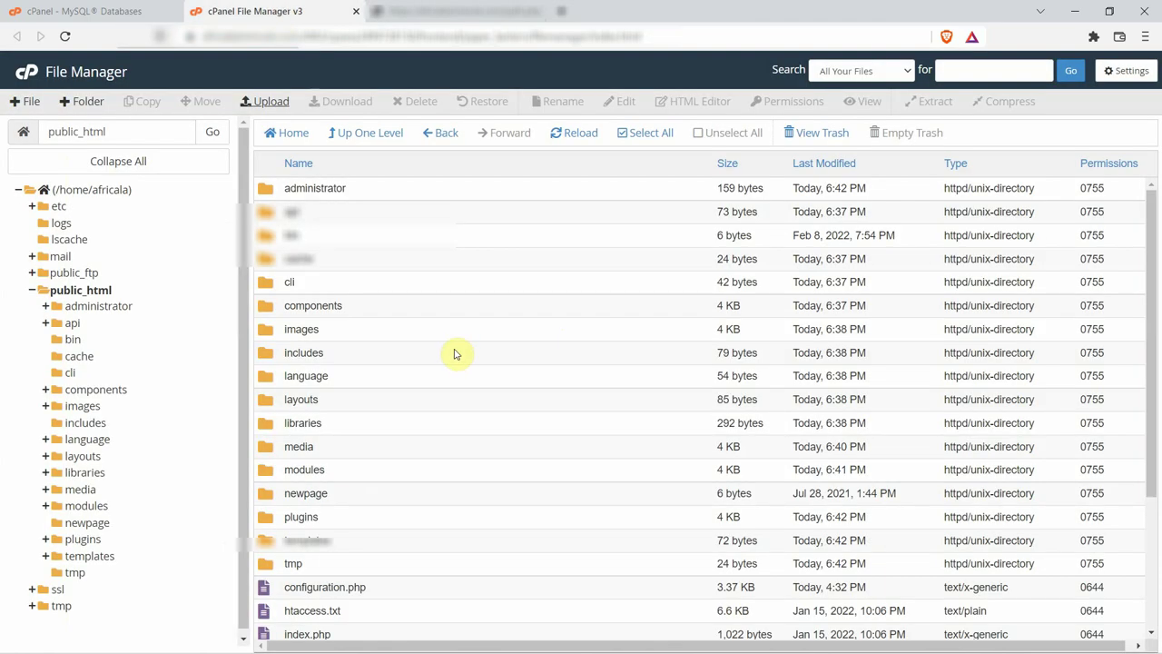
scroll(455, 354, "down", 2)
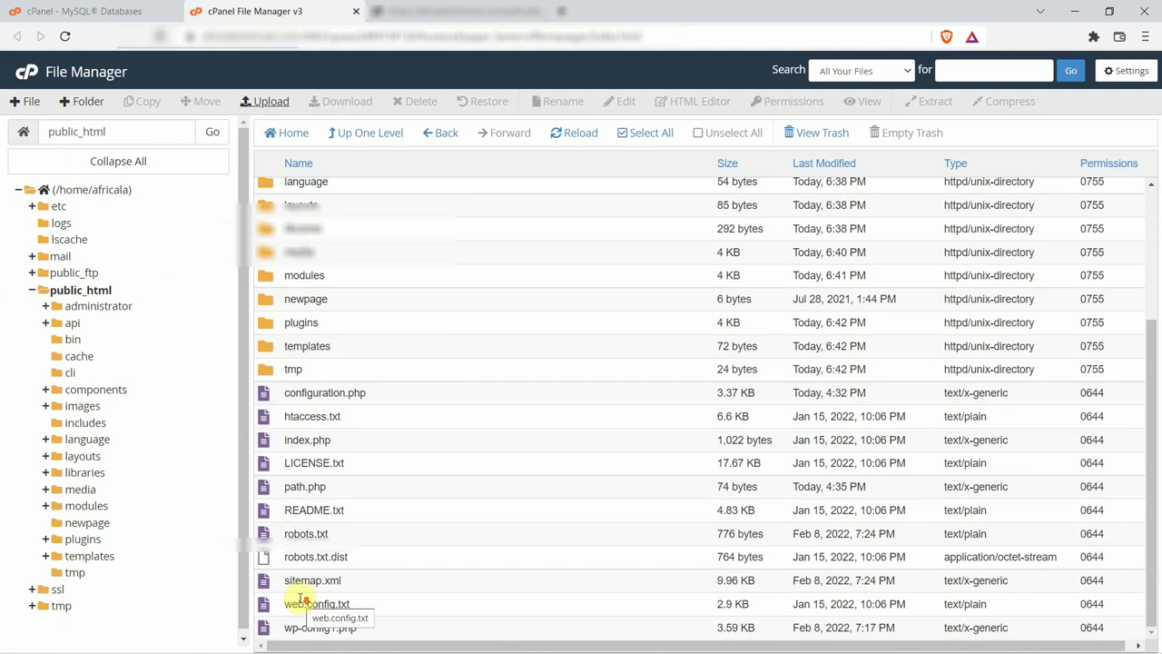
scroll(302, 600, "up", 2)
scroll(302, 599, "down", 2)
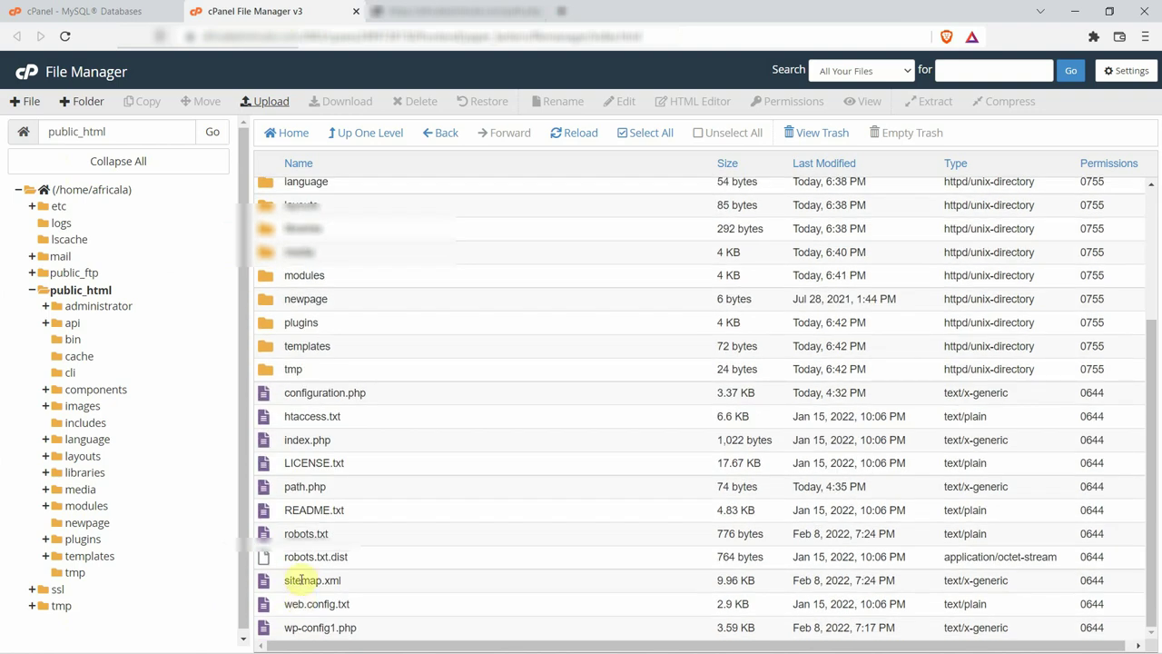
left_click(289, 486)
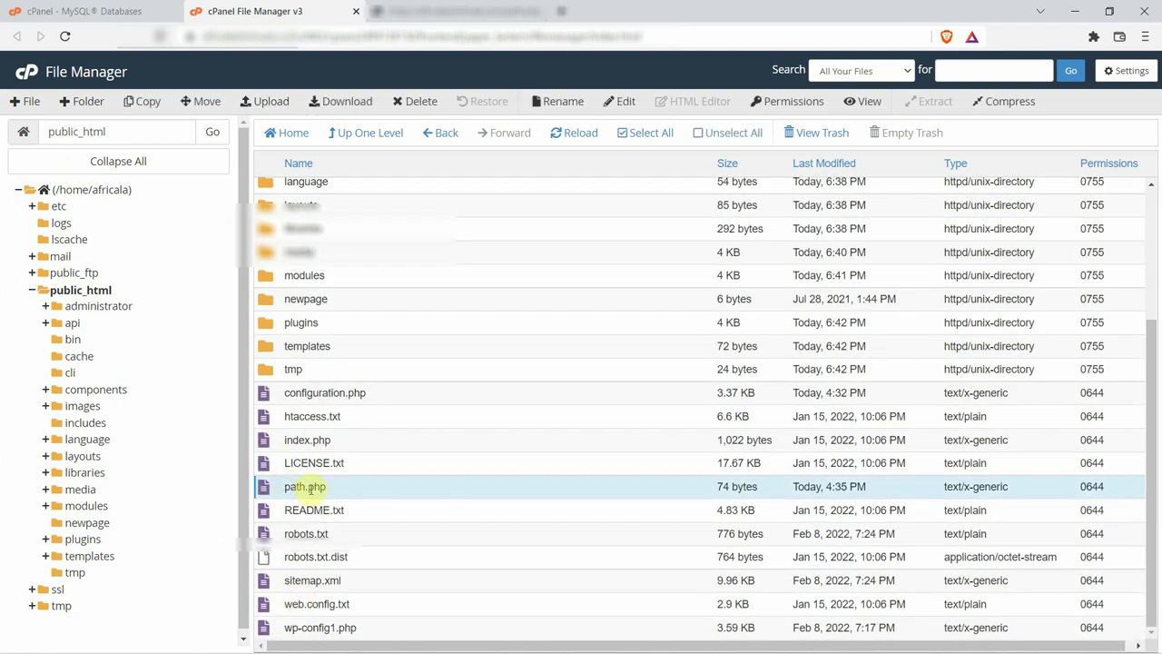
left_click(419, 103)
left_click(423, 356)
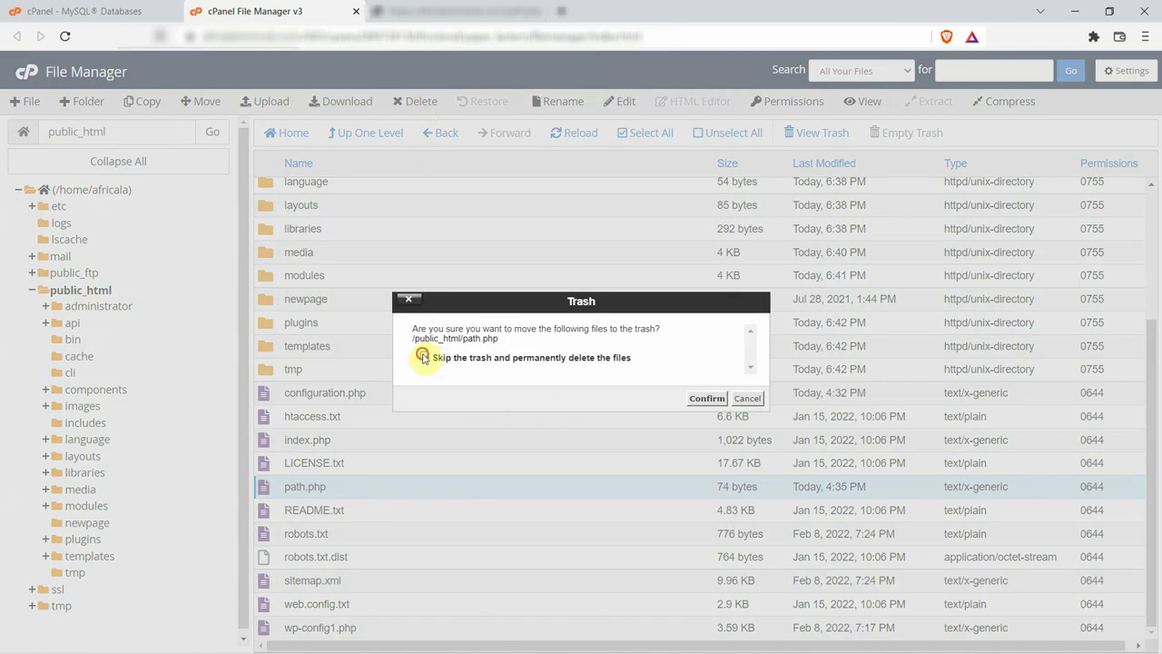
left_click(707, 400)
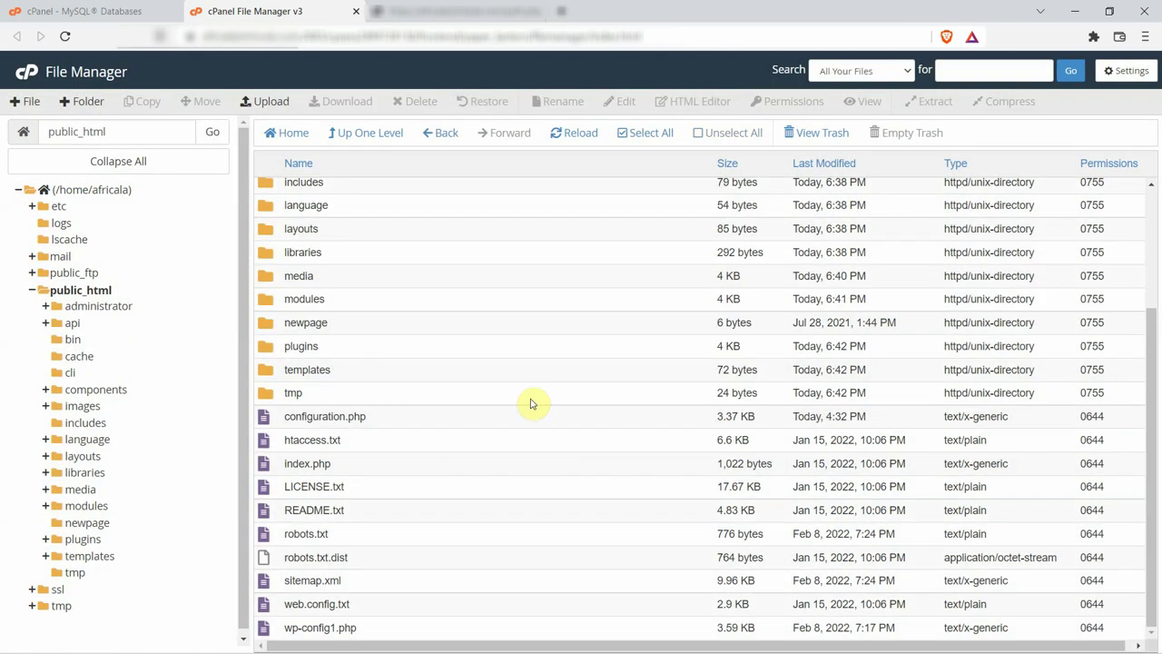
Reload the path.php page to confirm 404 Not Found, then load the site root.
left_click(433, 12)
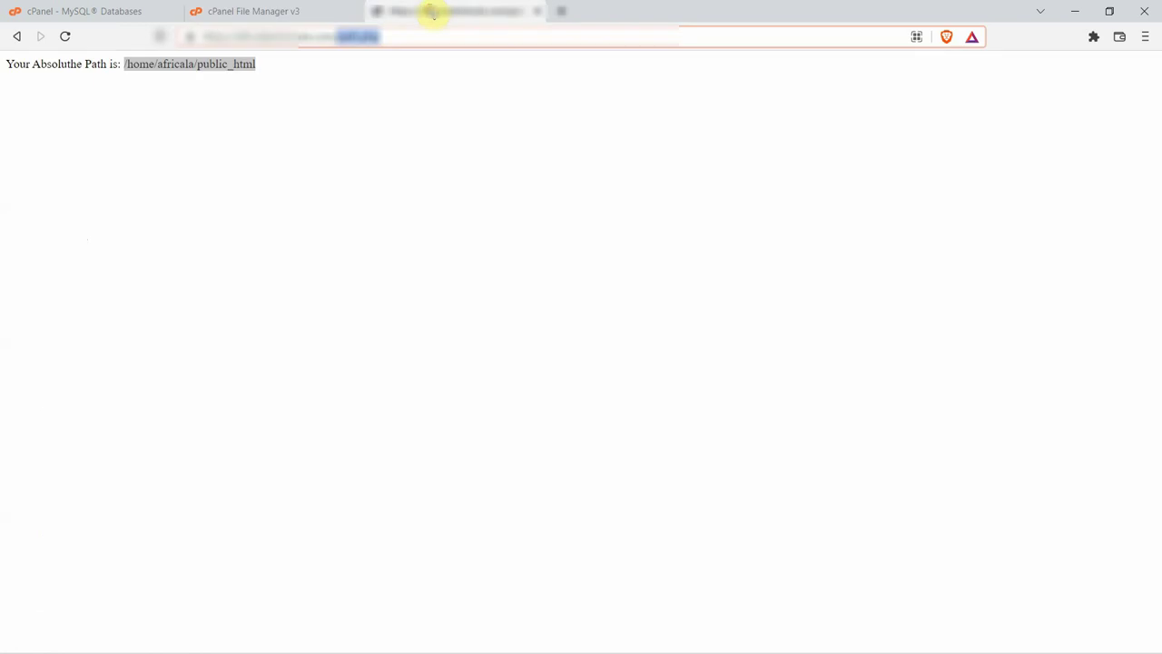
left_click(63, 34)
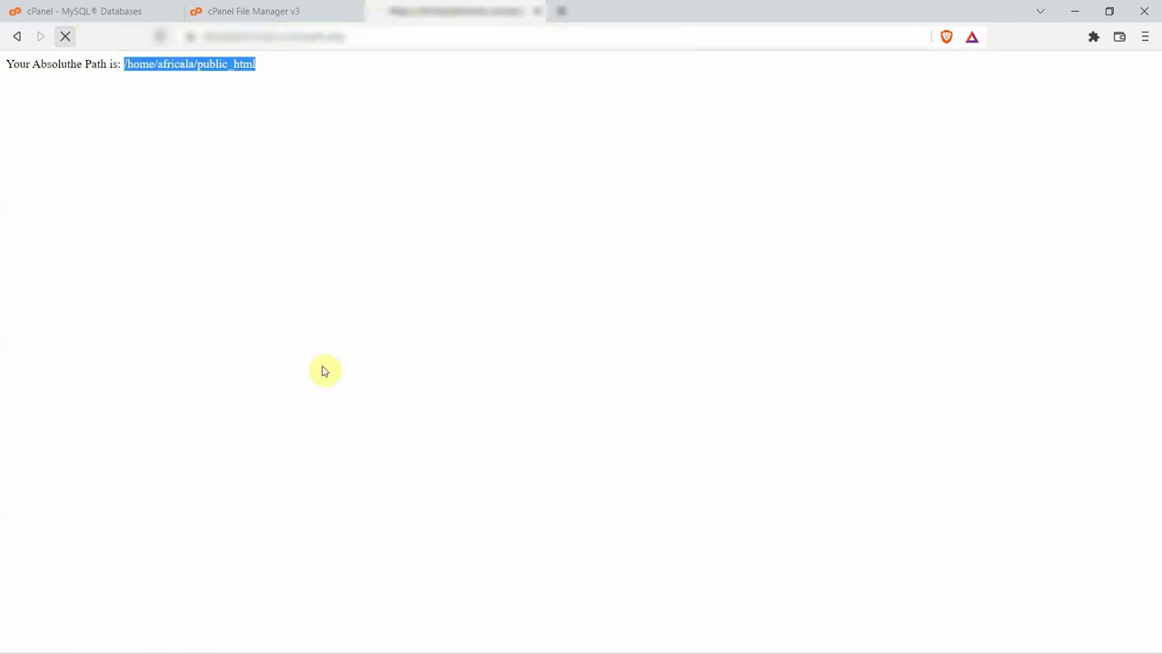
left_click(305, 39)
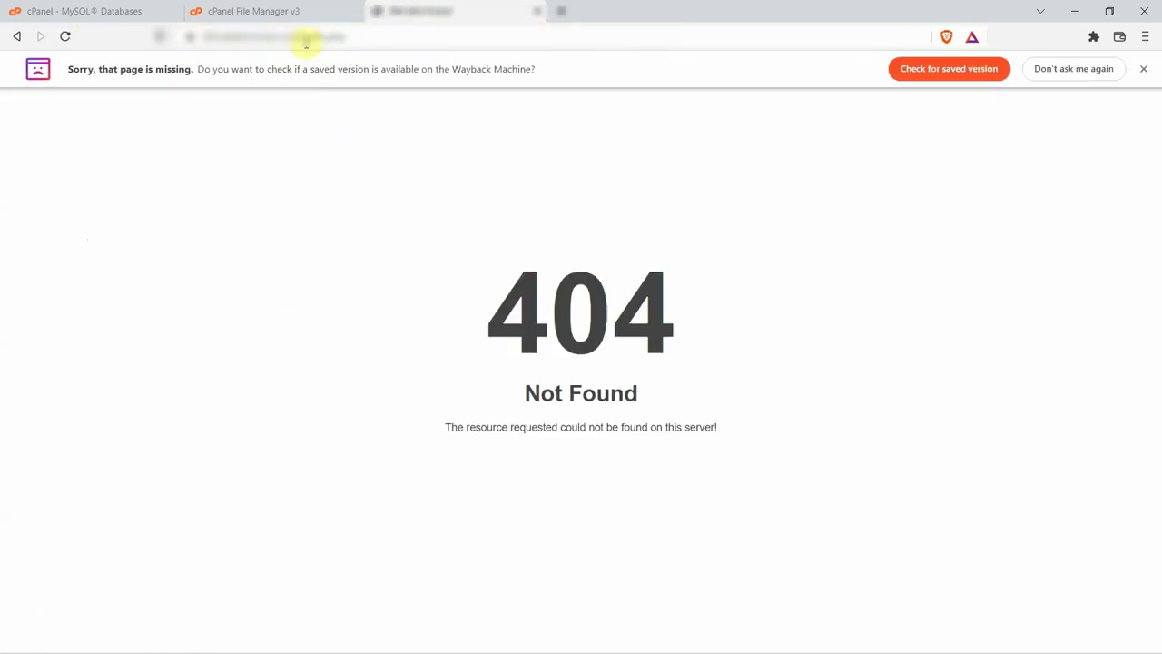
key("ctrl+shift+Left")
key("BackSpace")
key("Return")
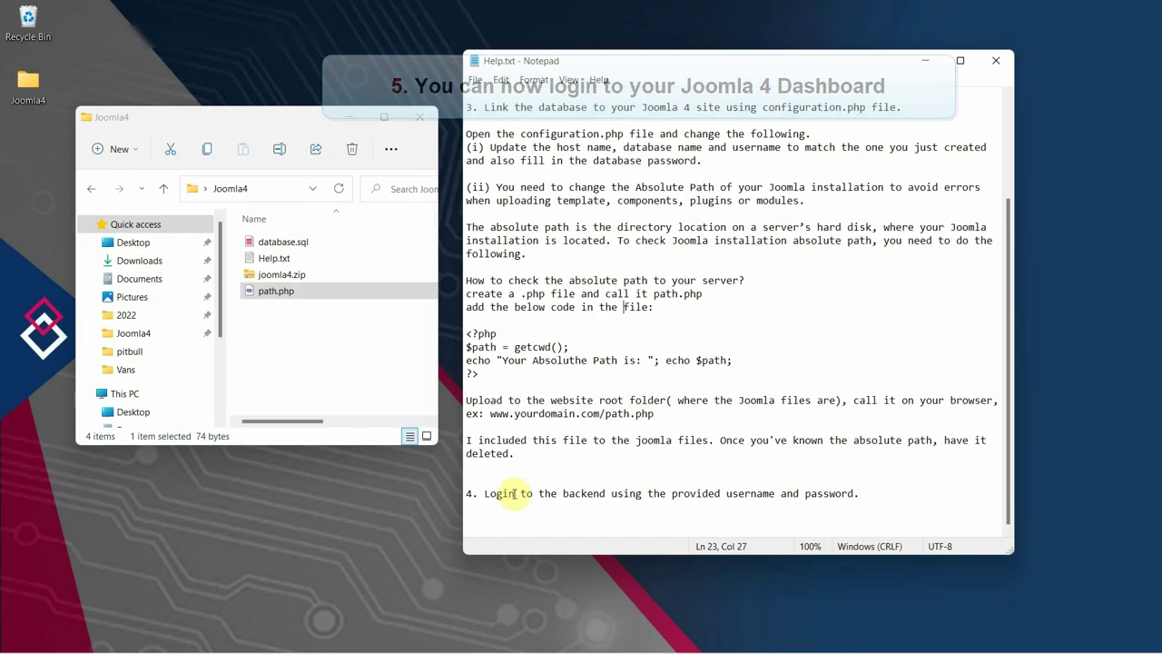
Read the 'Login to the backend' note in Help.txt, then bring the safari website forward.
left_click_drag(485, 493, 872, 494)
left_click(903, 491)
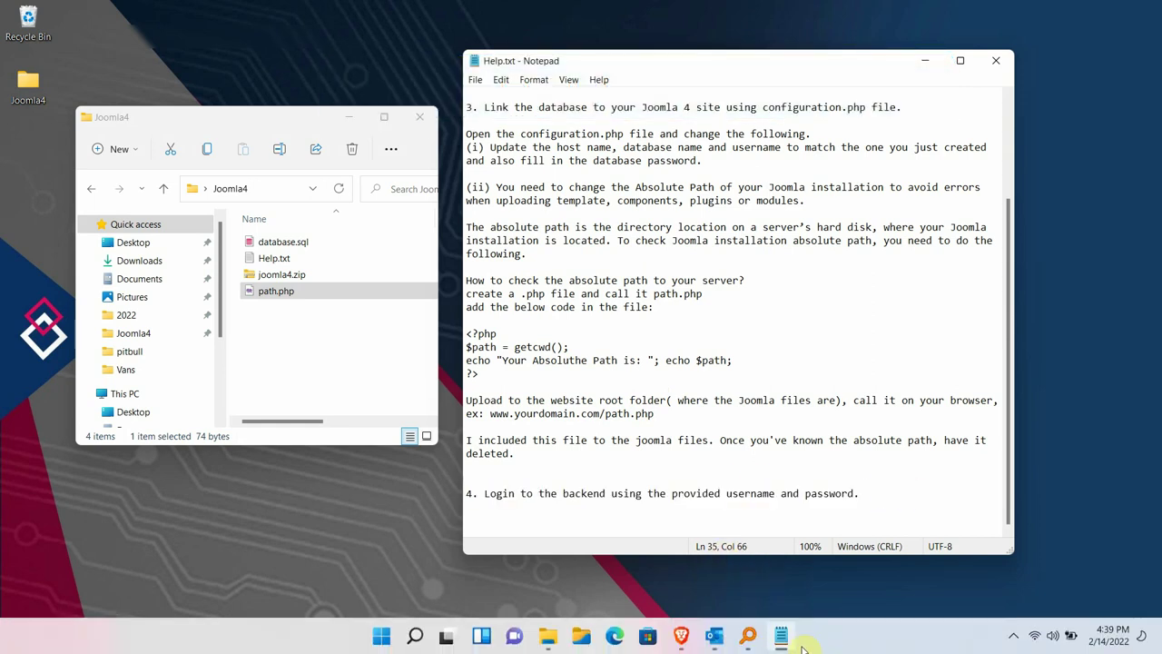
left_click(727, 638)
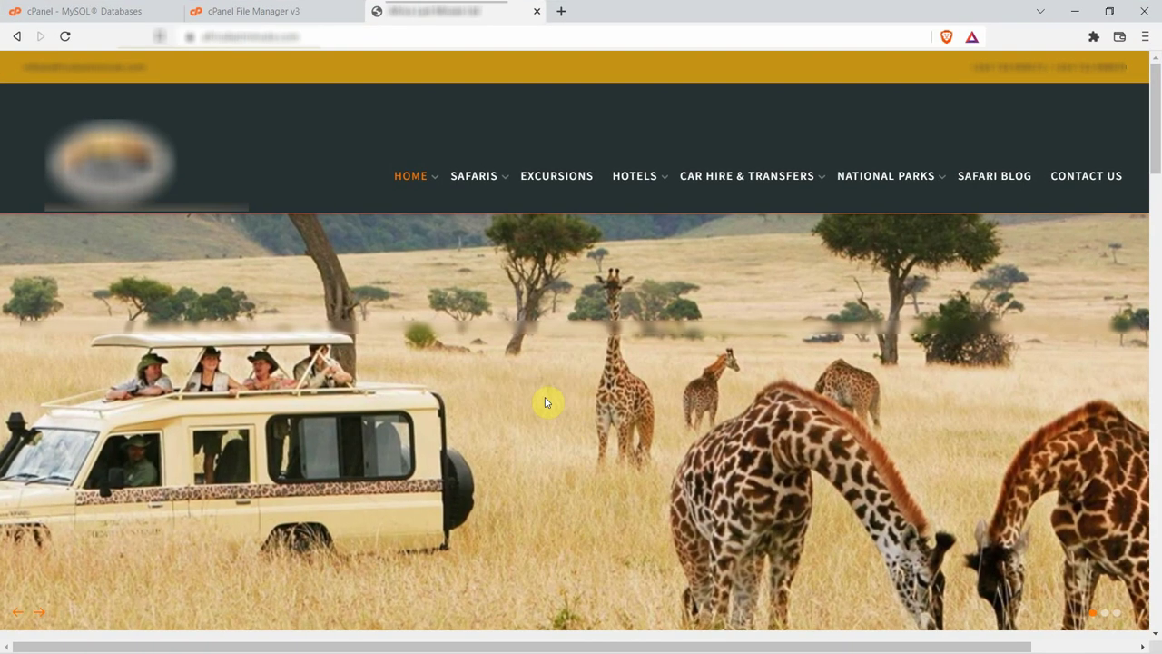
Open the site's /administrator page and log in to the Joomla backend.
left_click(363, 36)
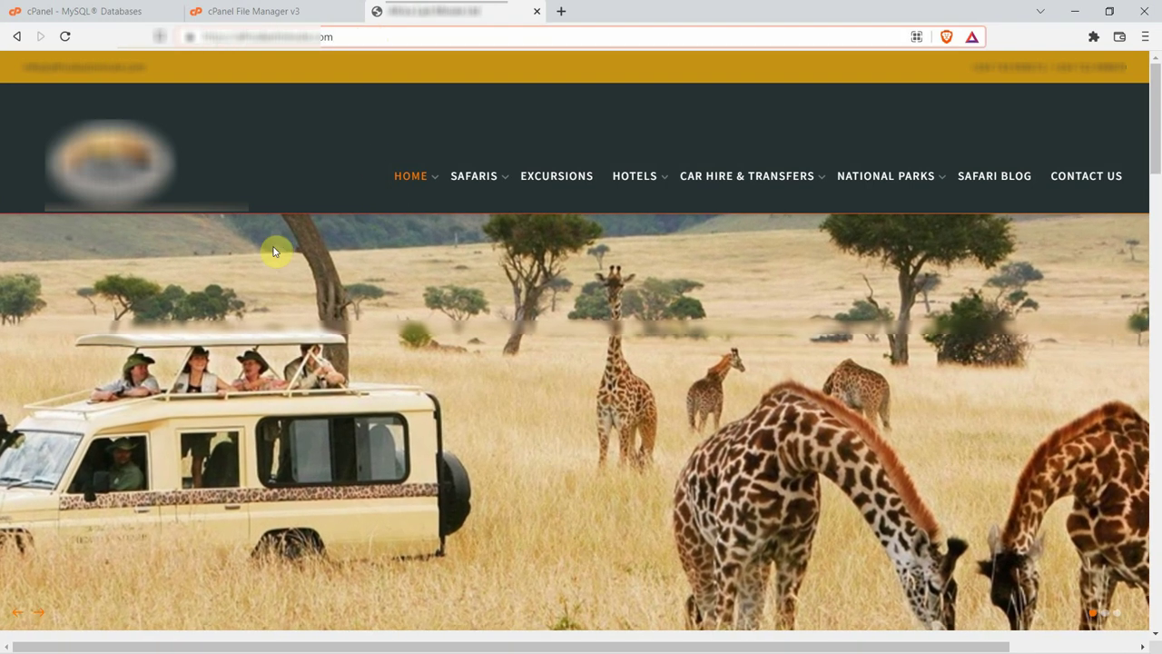
type("/admin")
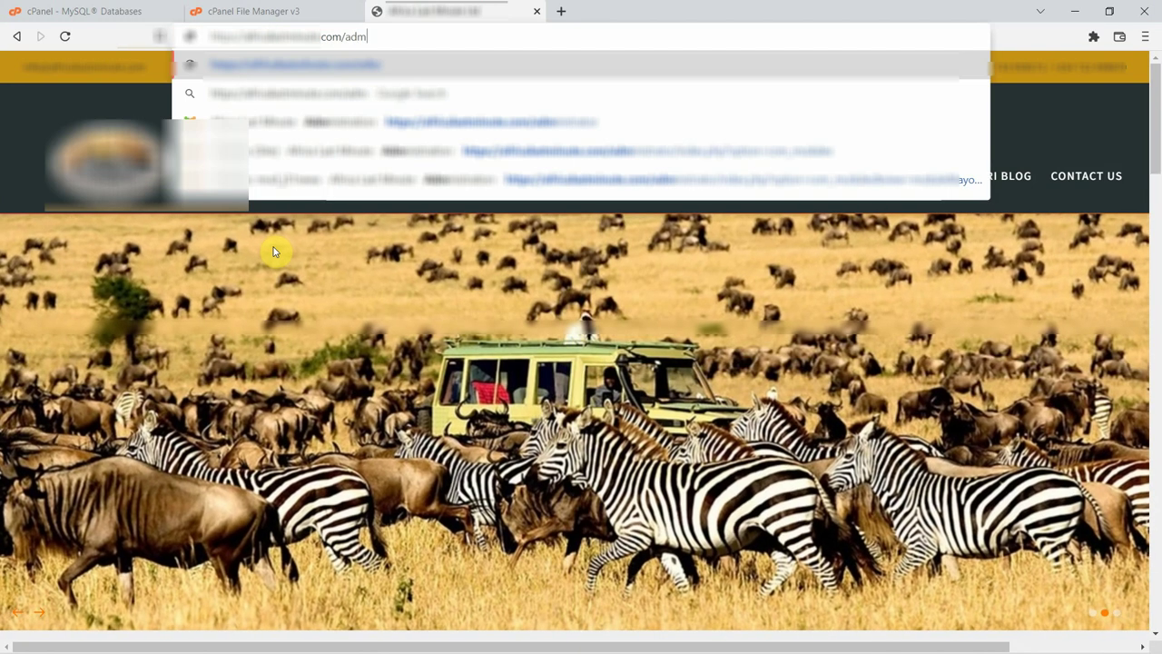
type("istrator")
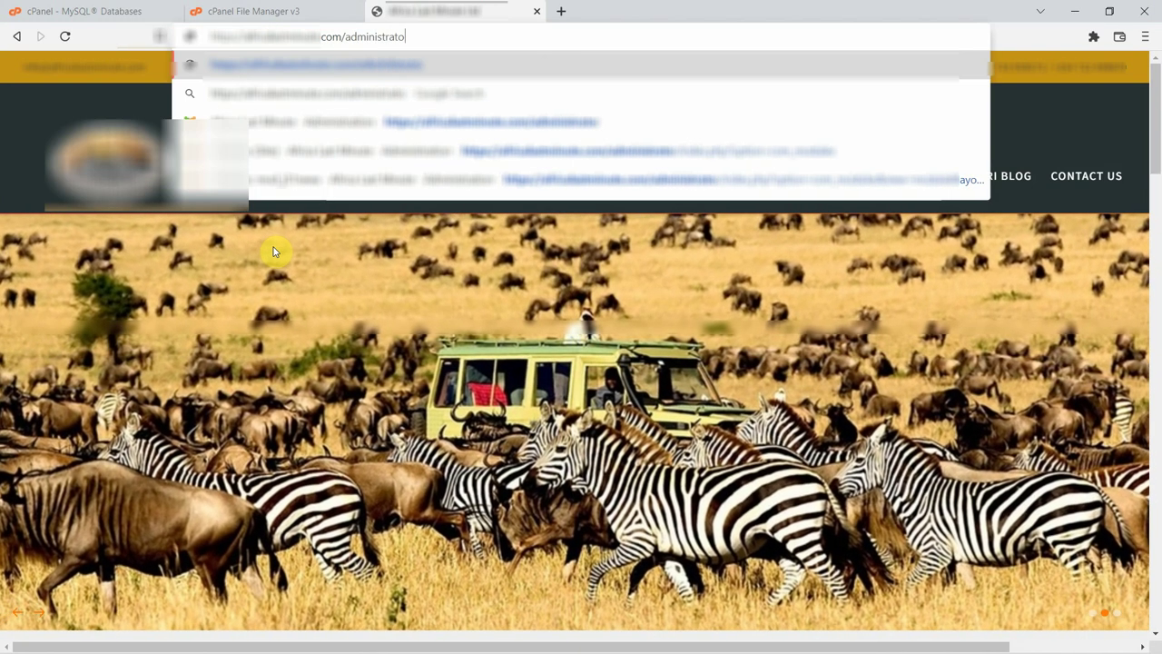
key("Return")
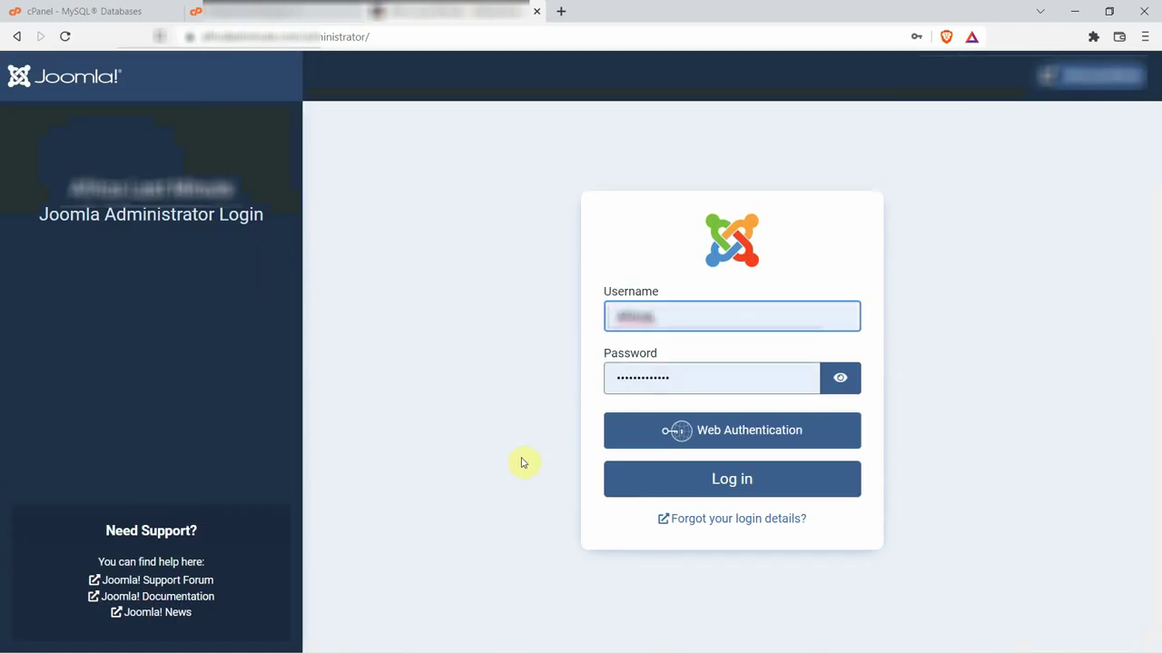
left_click(724, 483)
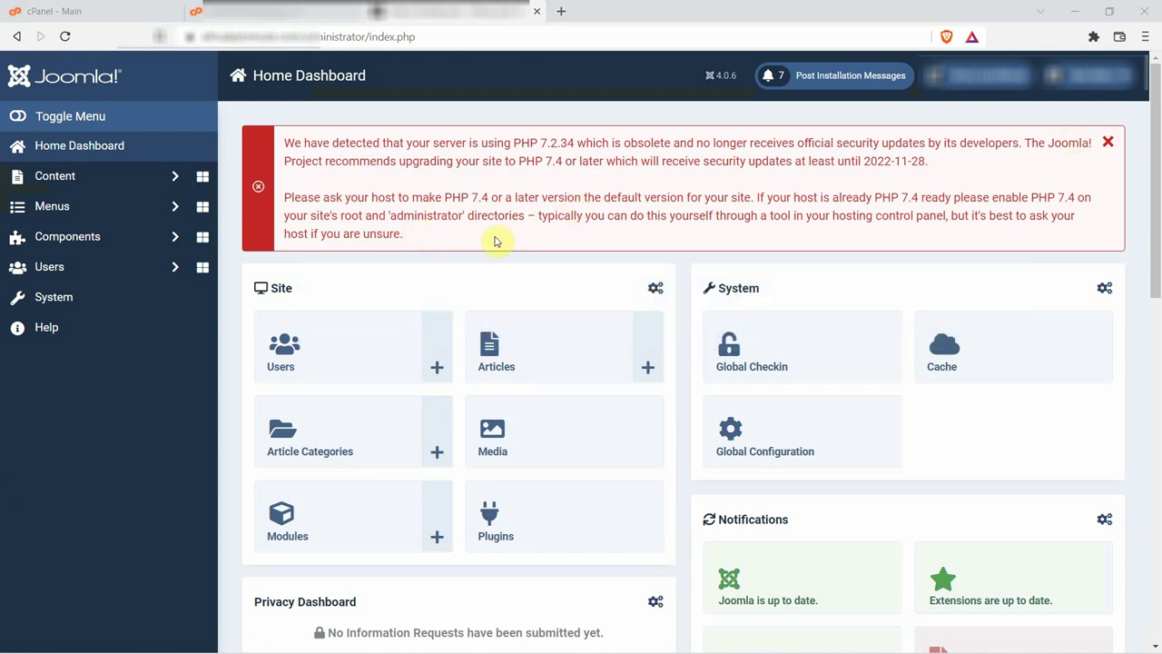
Highlight the dashboard warning about obsolete PHP 7.2.34 and the upgrade to PHP 7.4.
left_click_drag(542, 142, 553, 143)
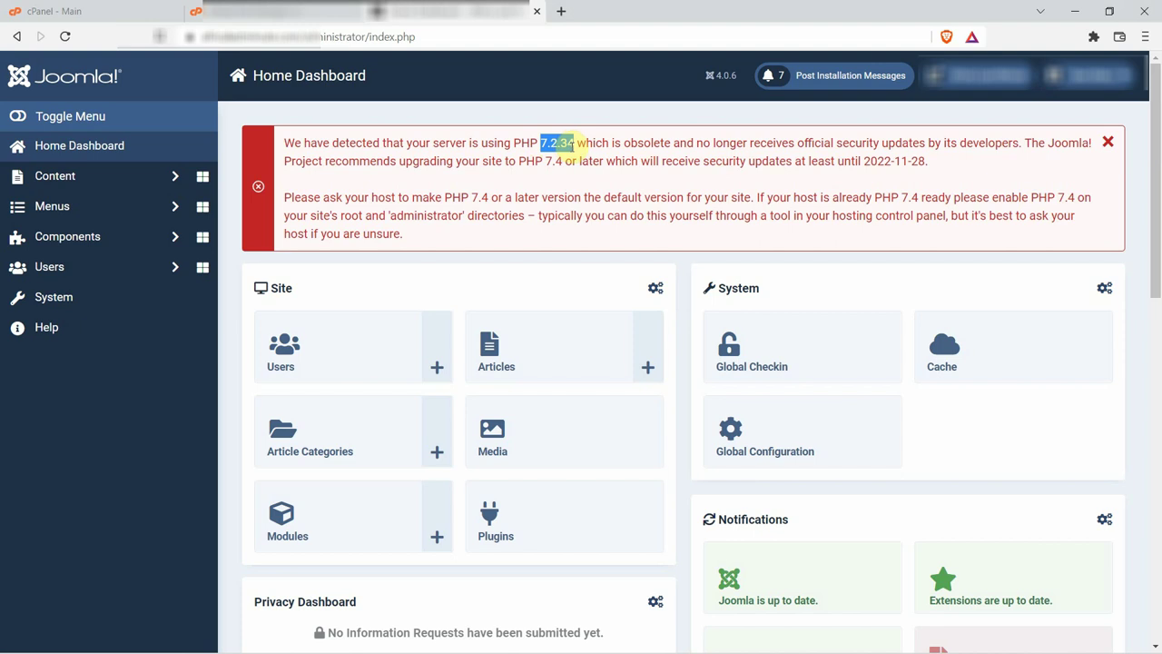
left_click(547, 163)
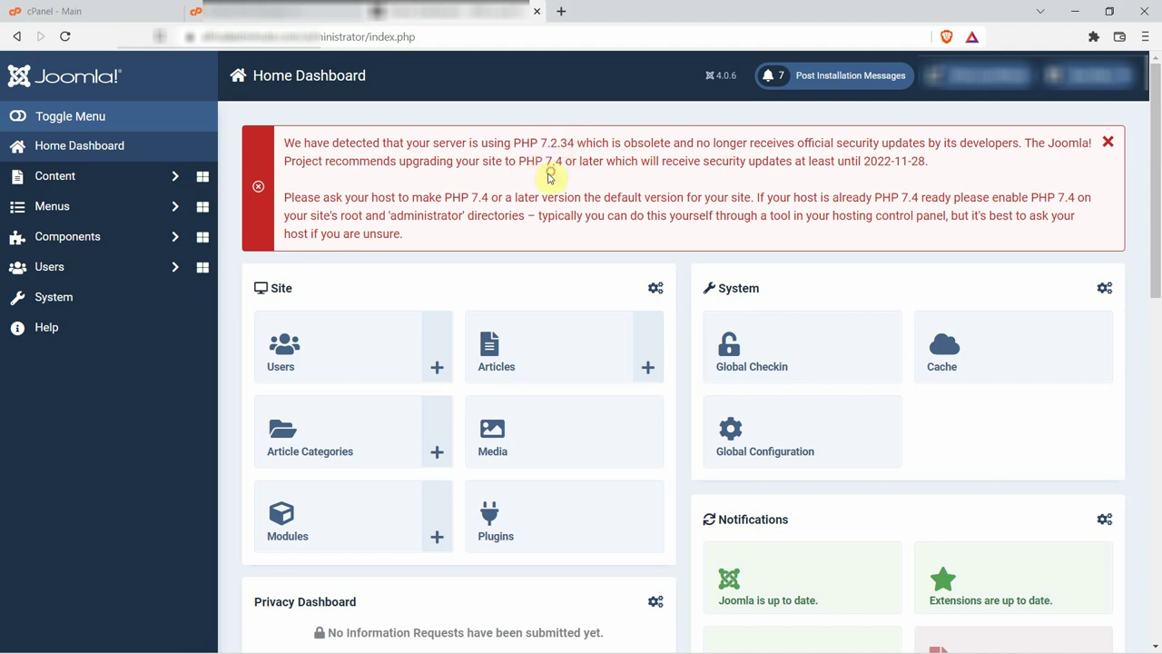
left_click_drag(284, 196, 477, 209)
left_click(504, 197)
Close the File Manager and return to the cPanel main page.
left_click(318, 17)
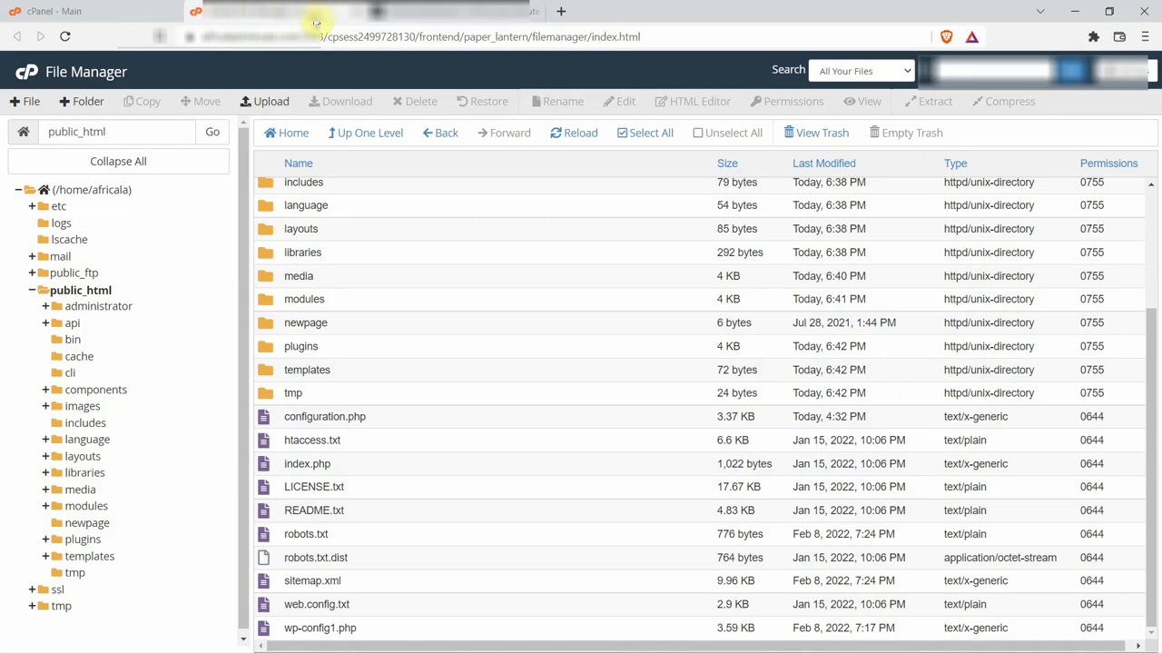
left_click(353, 18)
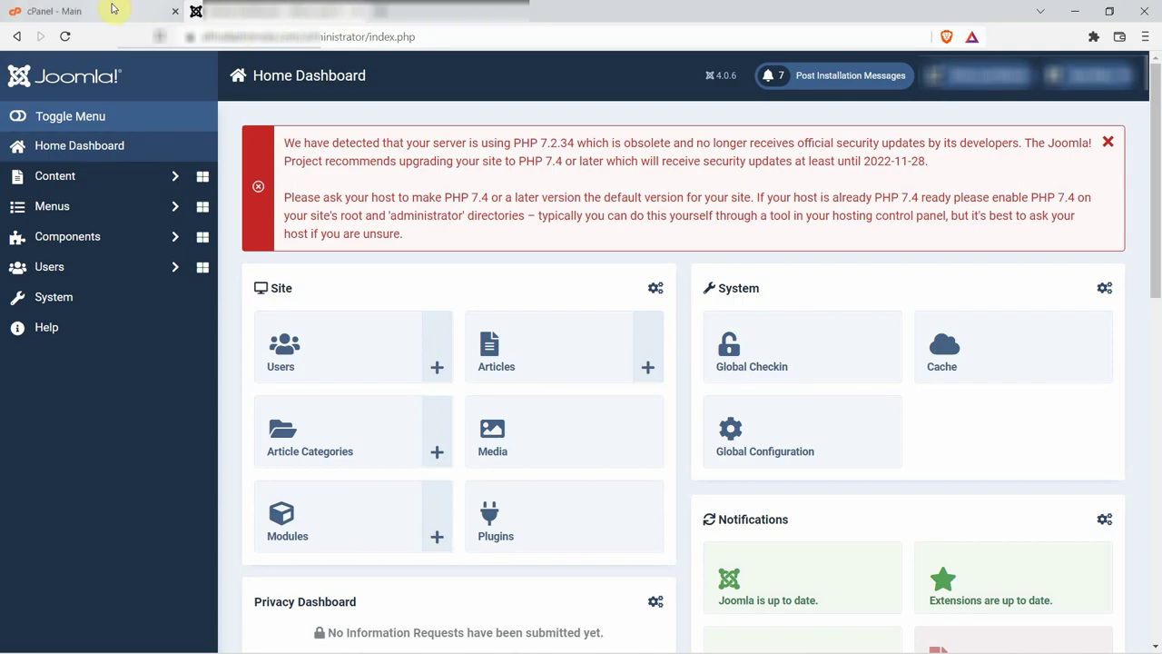
left_click(107, 11)
scroll(207, 148, "up", 8)
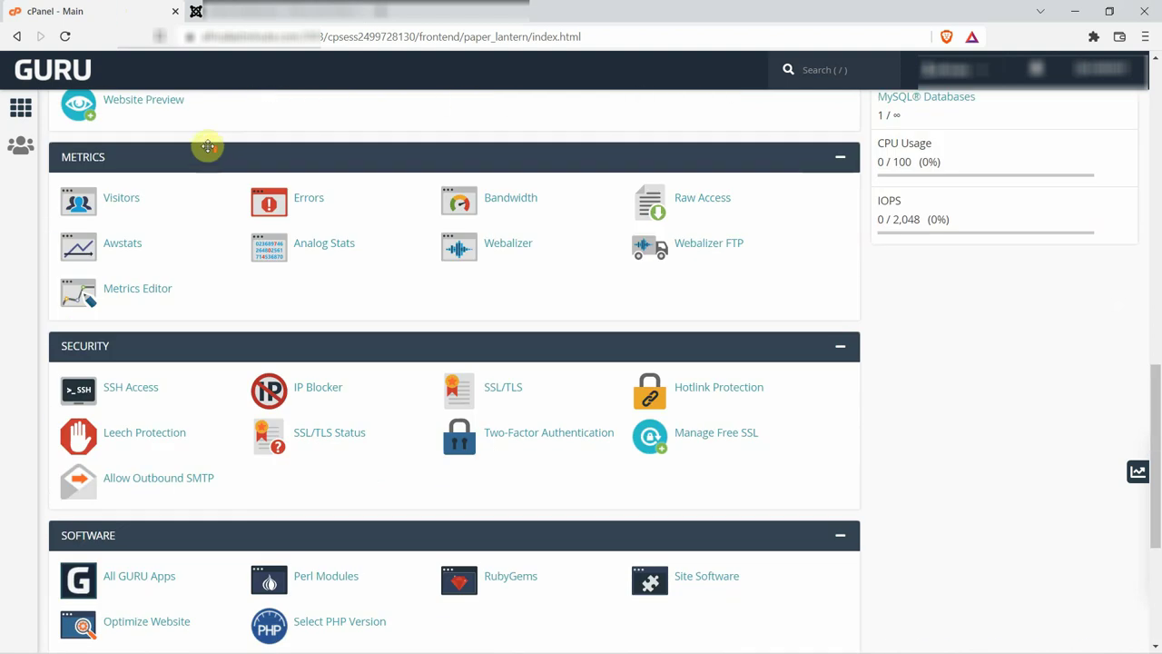
scroll(209, 151, "down", 2)
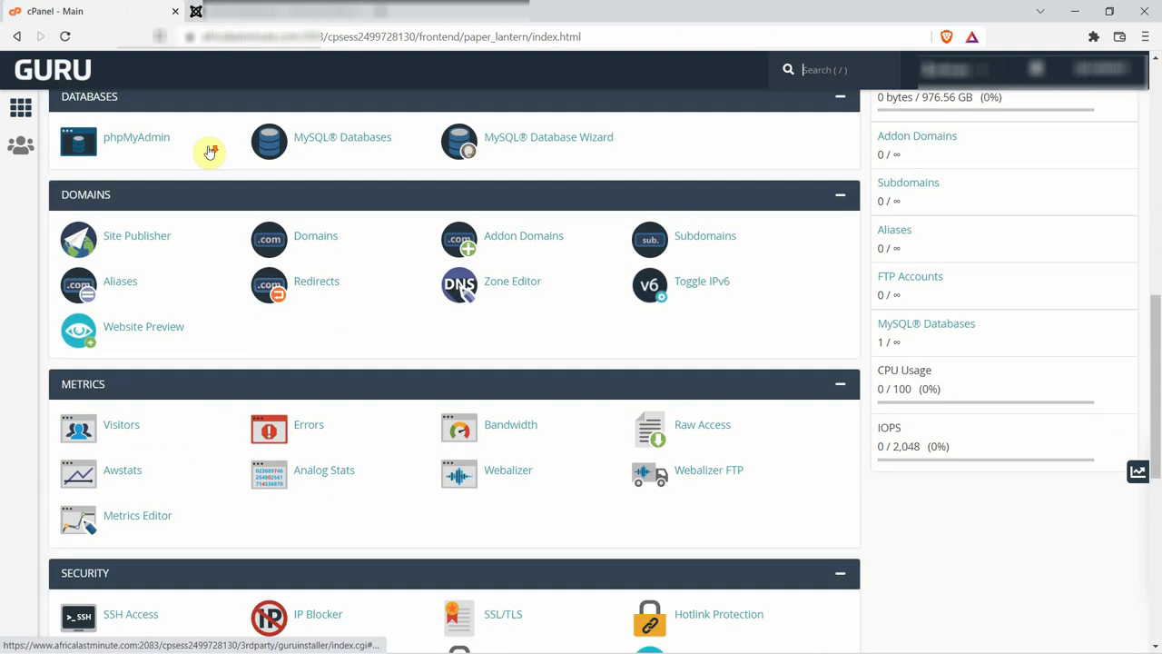
scroll(209, 151, "down", 3)
scroll(209, 152, "down", 2)
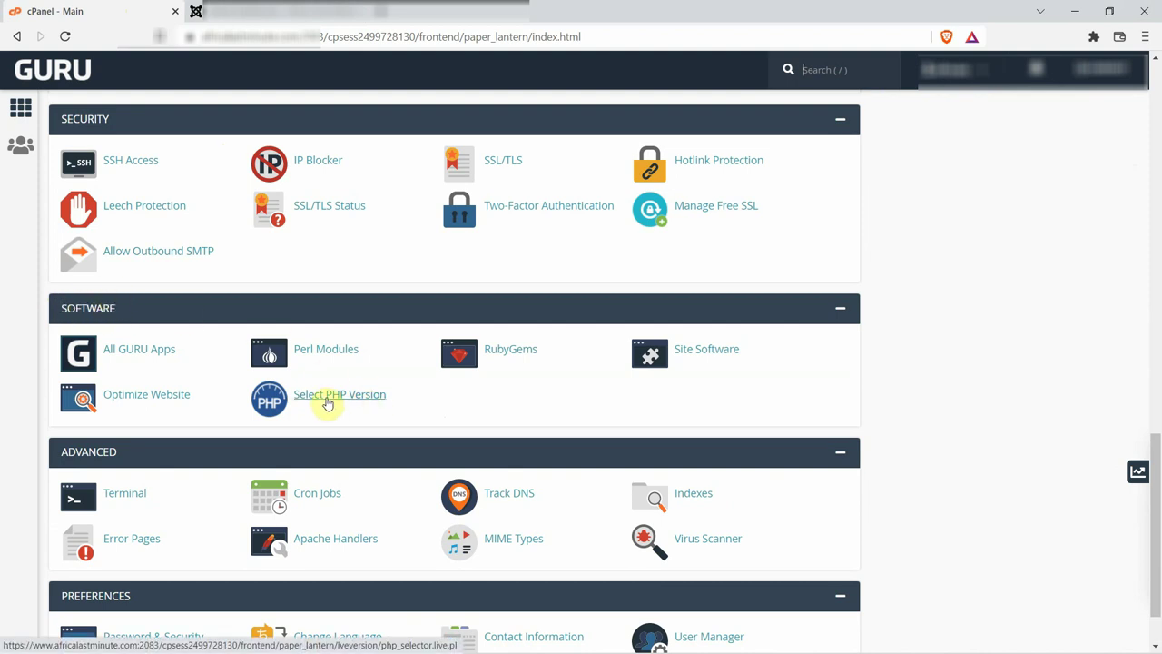
Set PHP 7.4 as current in Select PHP Version, then reload the Joomla dashboard.
left_click(327, 403)
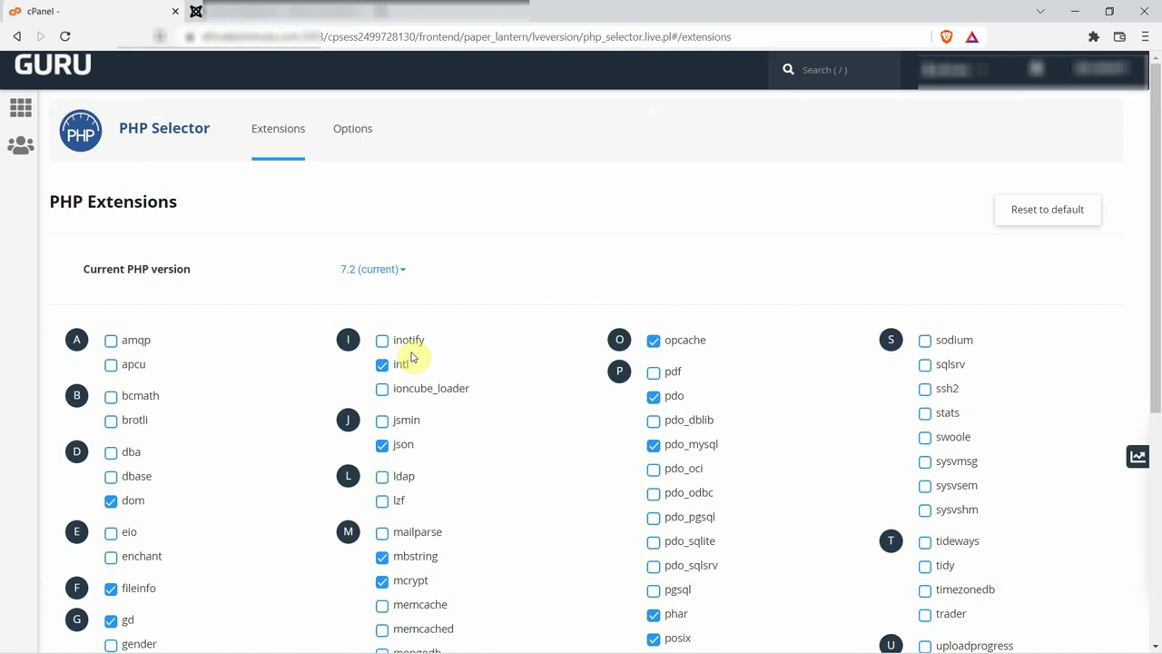
left_click(404, 273)
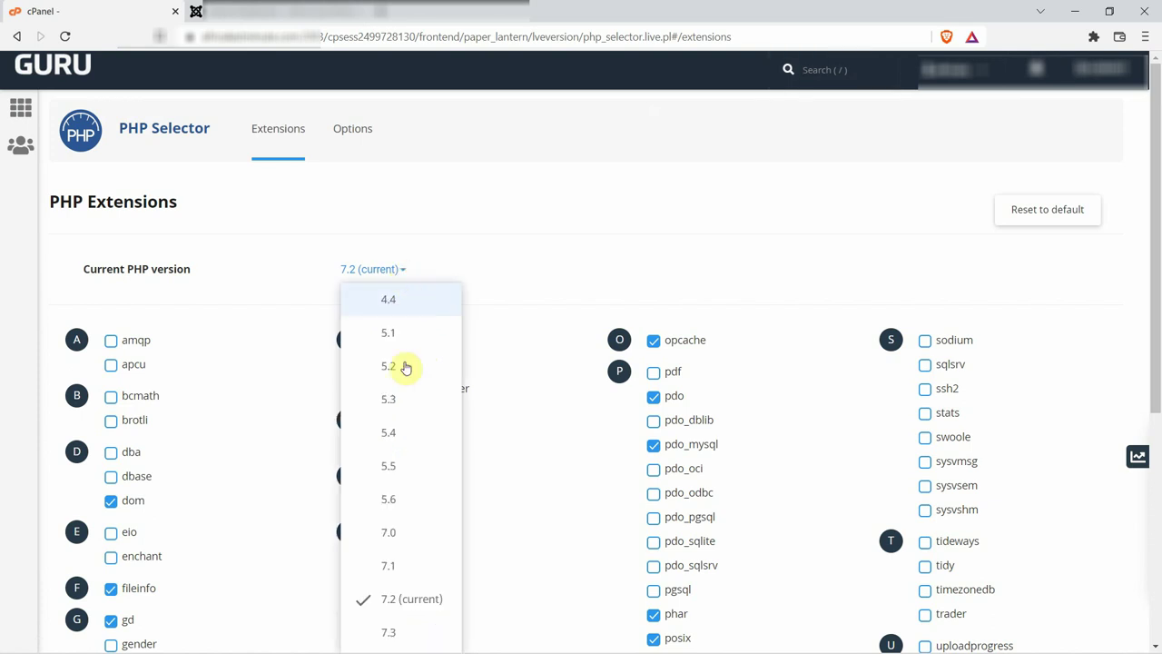
scroll(409, 363, "down", 3)
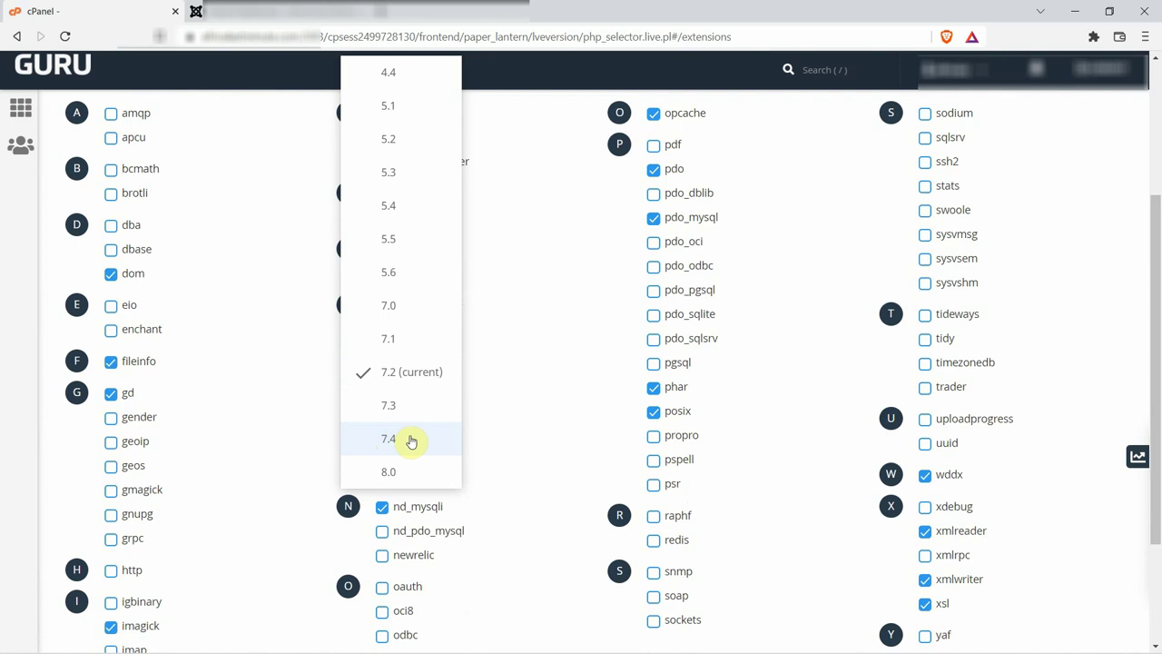
left_click(408, 439)
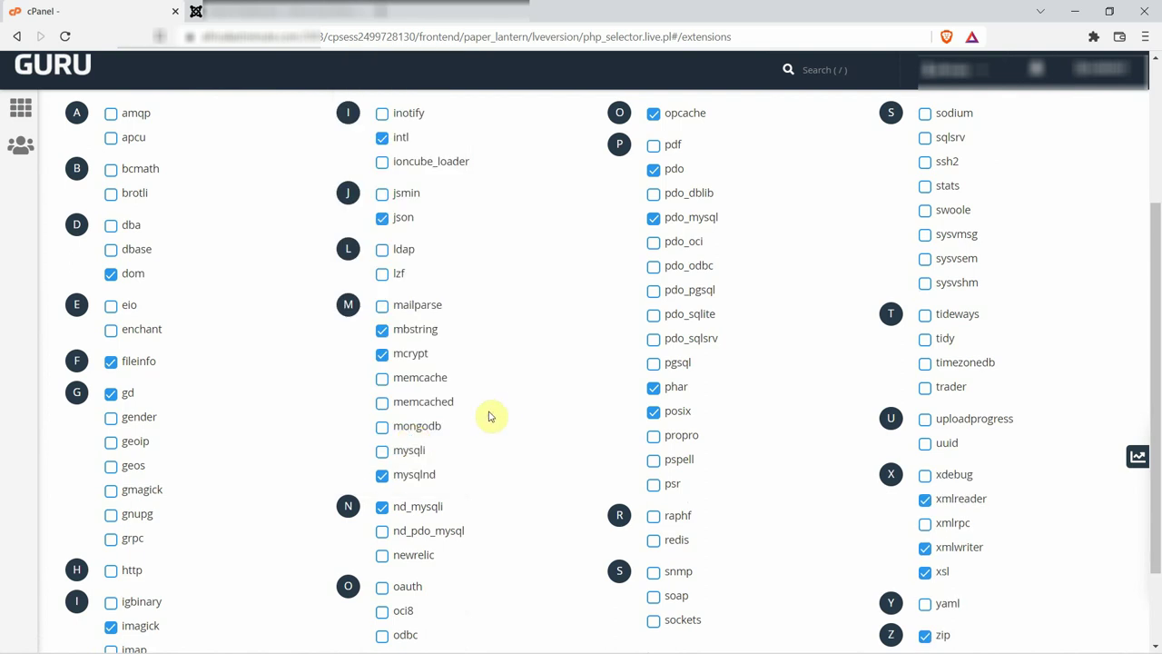
scroll(497, 411, "up", 3)
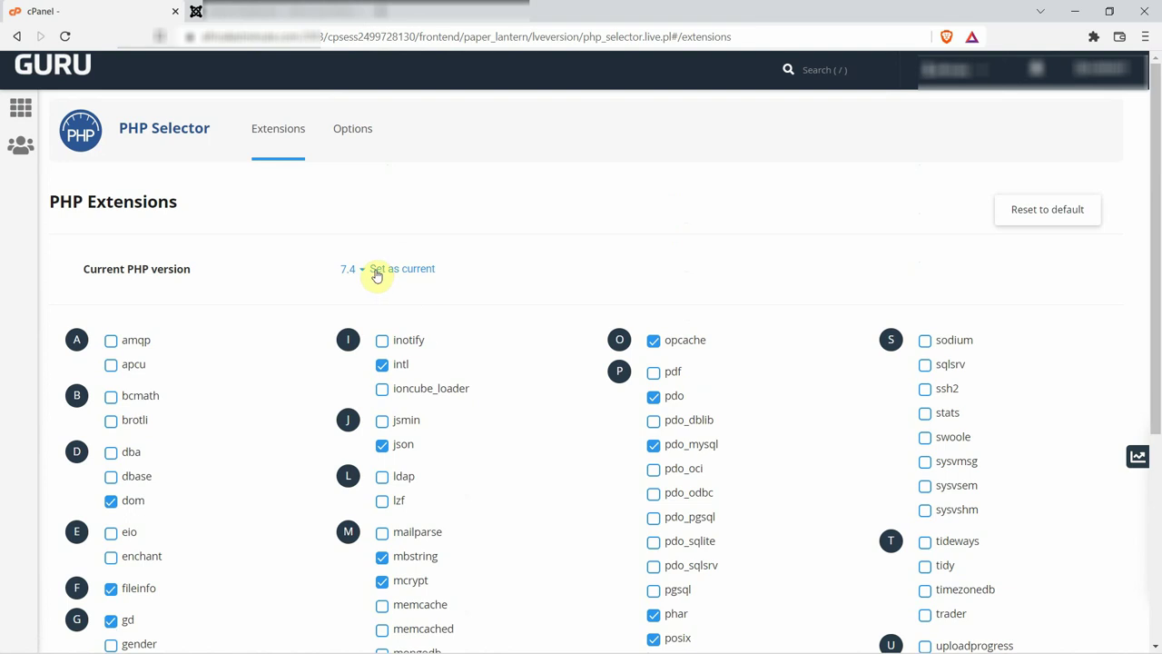
left_click(408, 272)
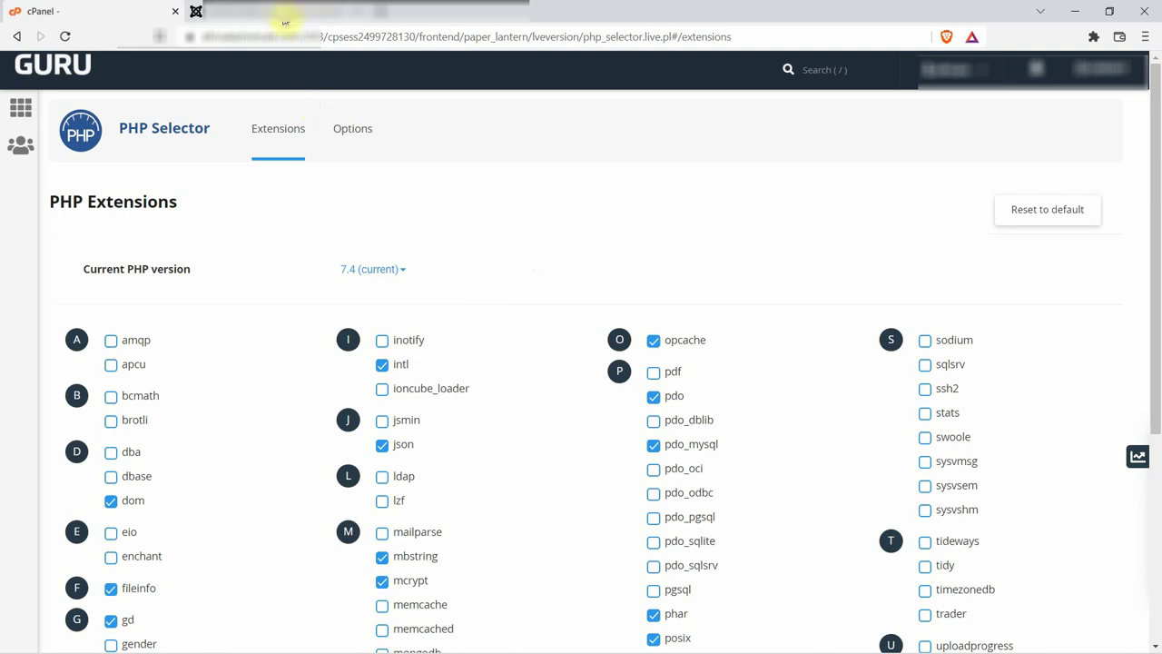
left_click(285, 20)
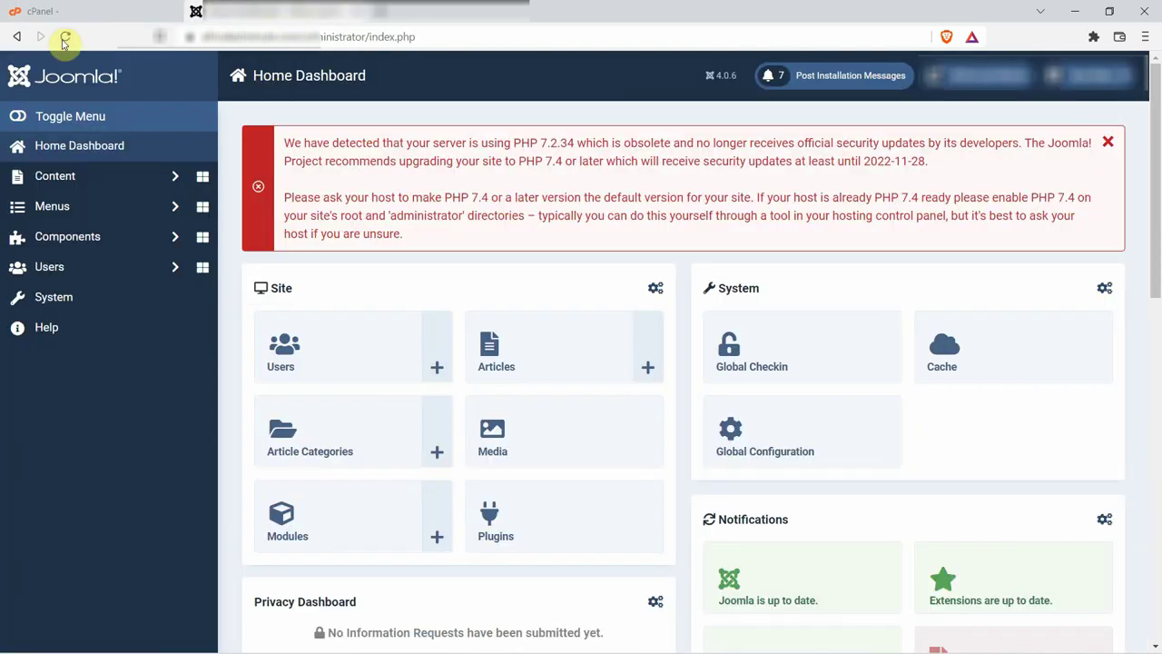
left_click(66, 38)
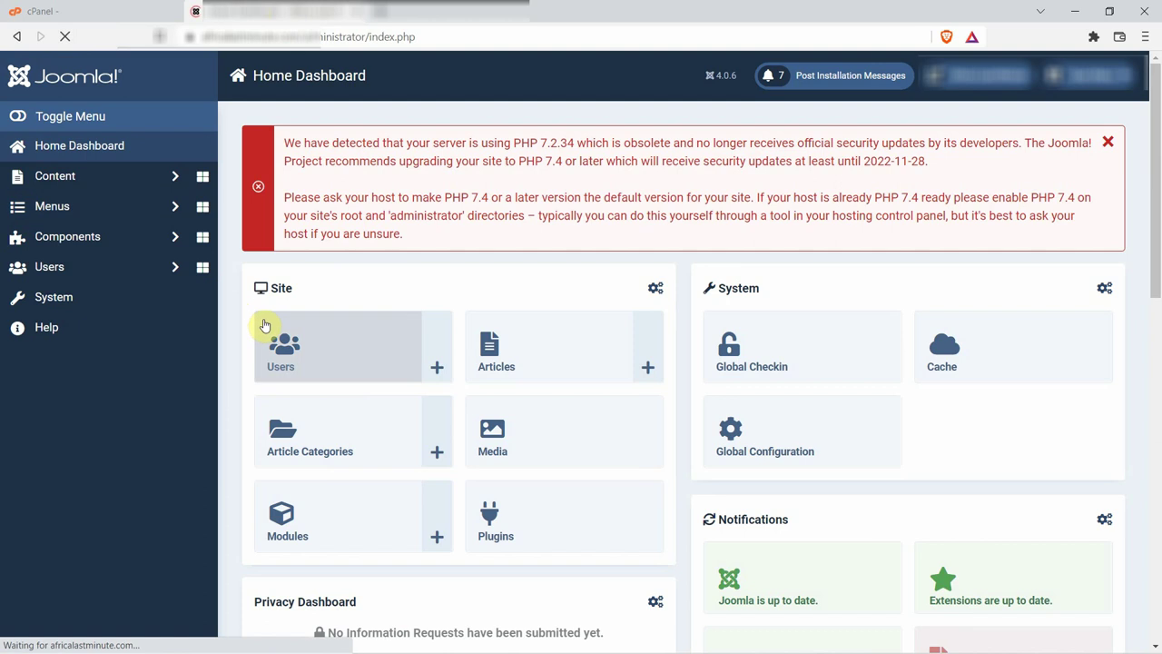